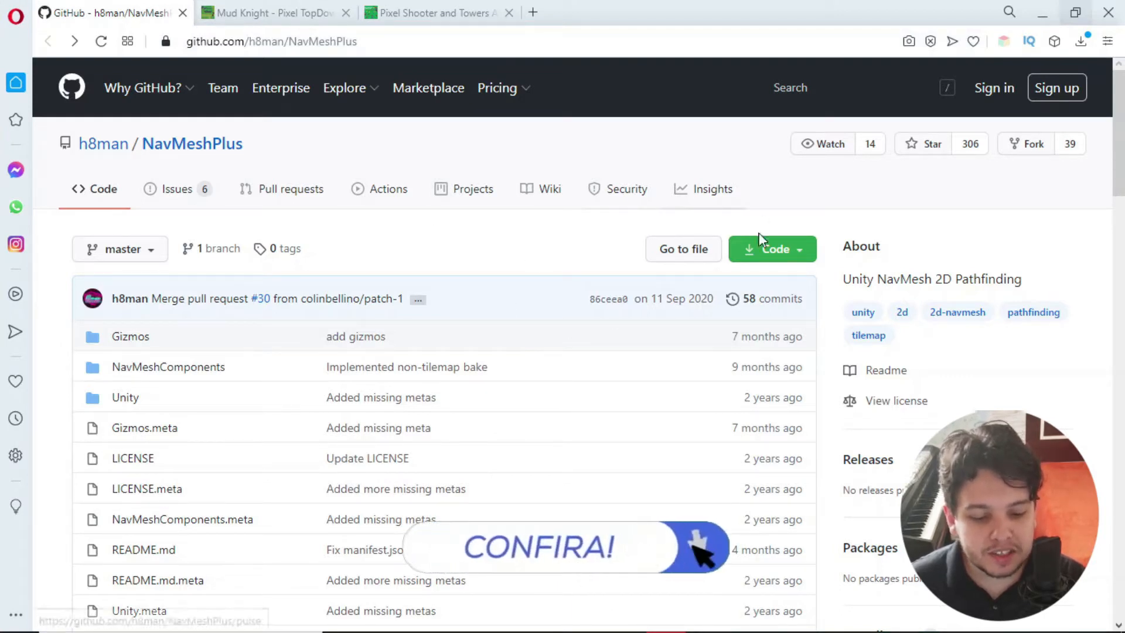
# Step: Check the download options of the NavMeshPlus repository and view the Mud Knight and Pixel Shooter and Towers asset pages
pyautogui.click(774, 256)
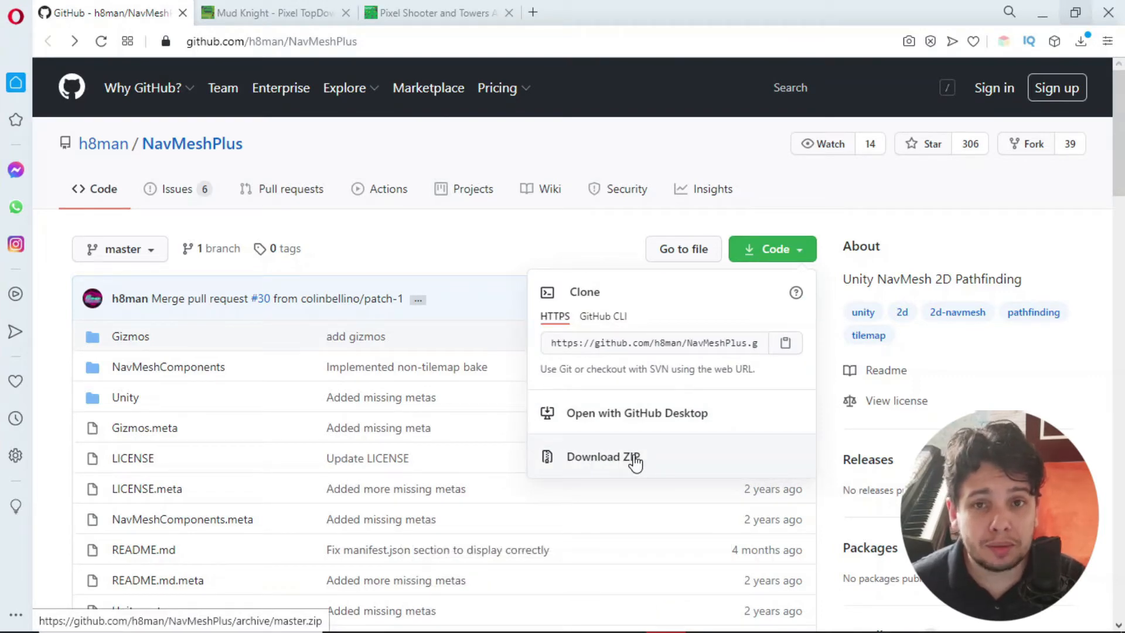
pyautogui.click(491, 248)
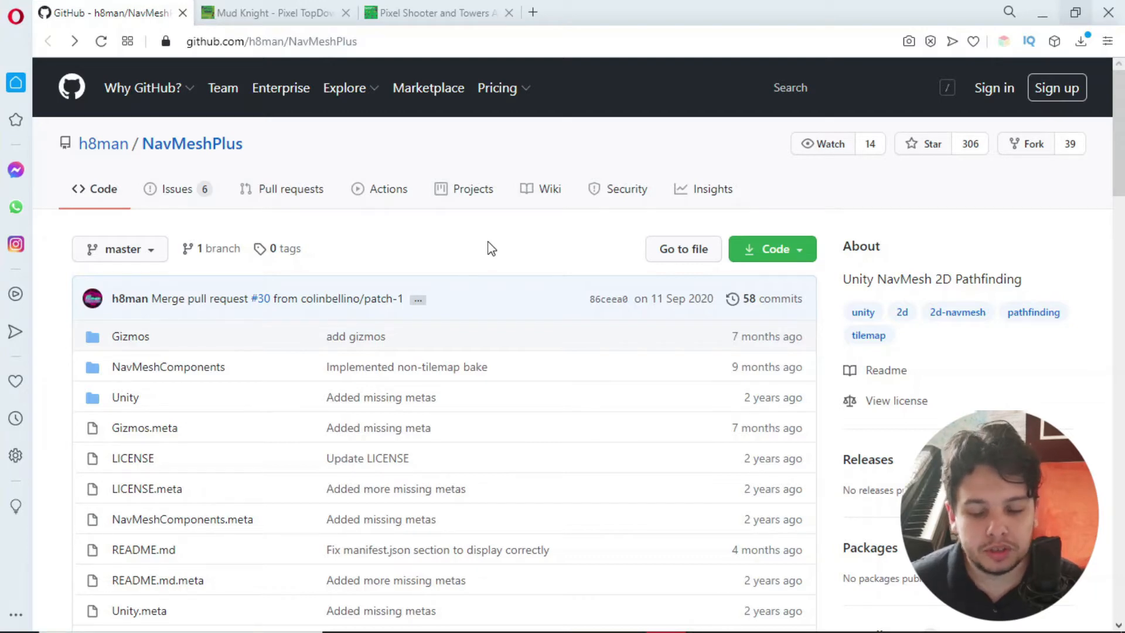
pyautogui.click(234, 19)
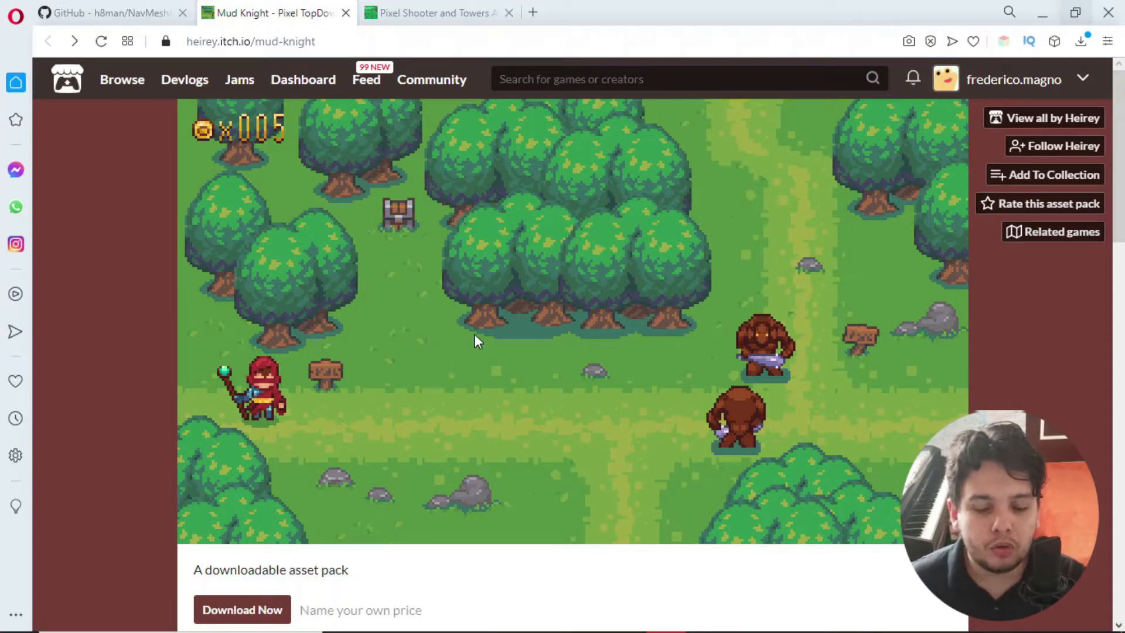
pyautogui.click(410, 13)
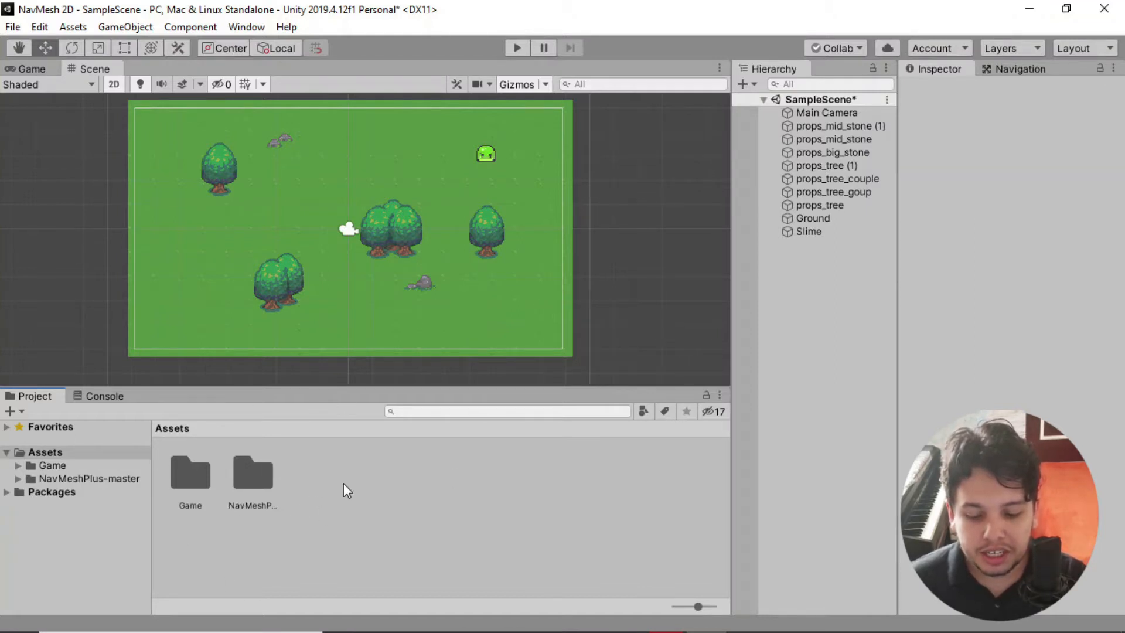
# Step: Examine the NavMeshPlus-master and Game asset folders and the stone, Ground and Slime objects in the scene
pyautogui.click(280, 488)
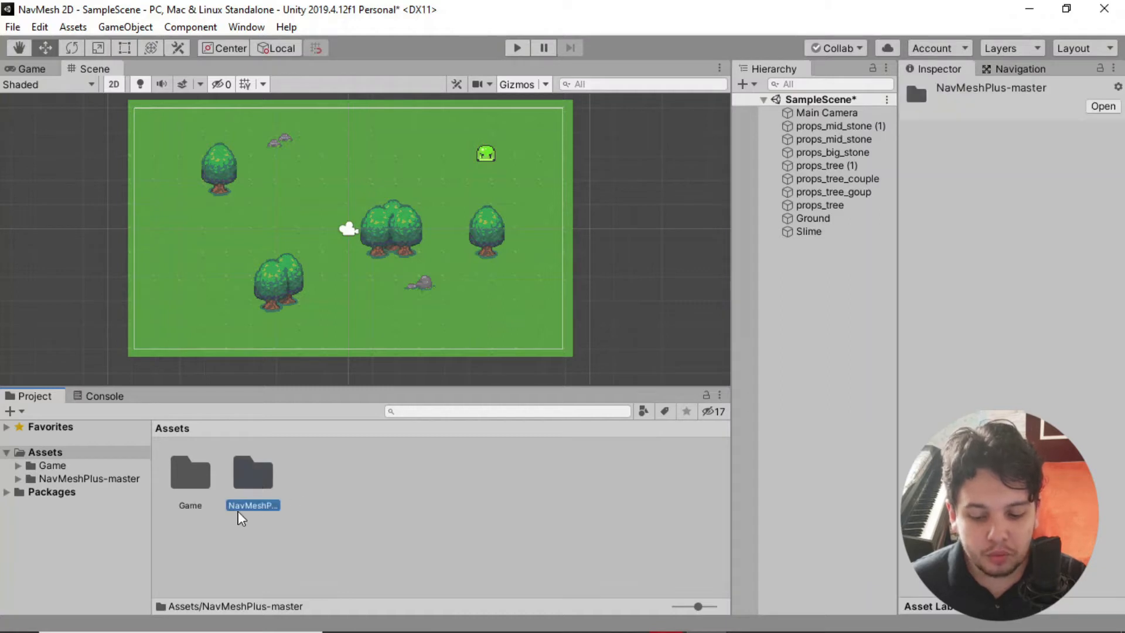
pyautogui.click(185, 484)
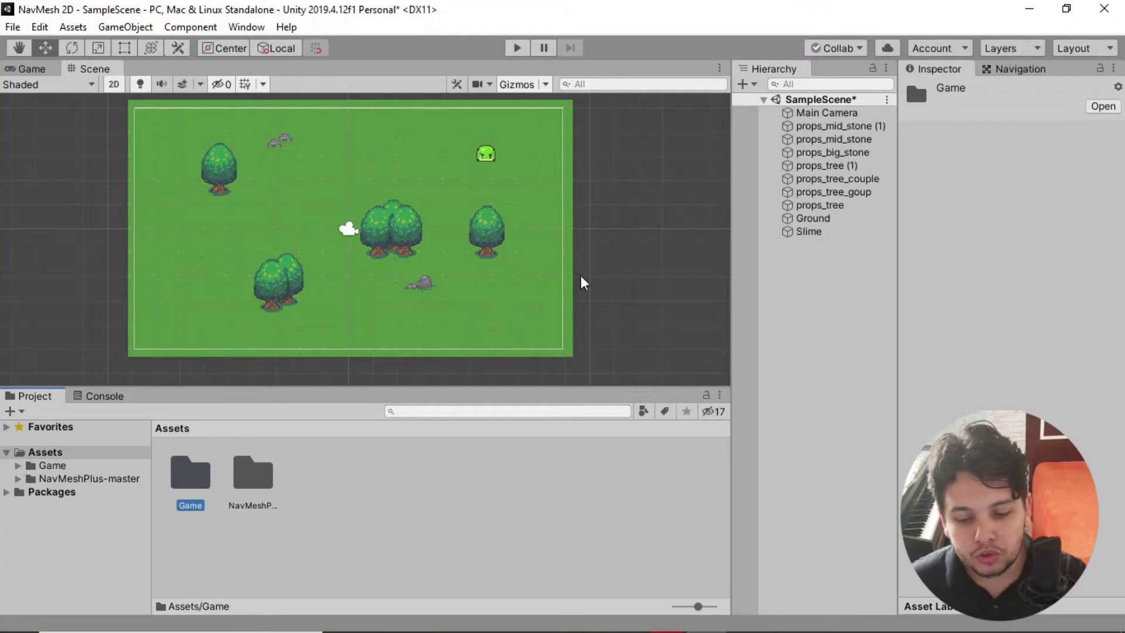
pyautogui.click(810, 125)
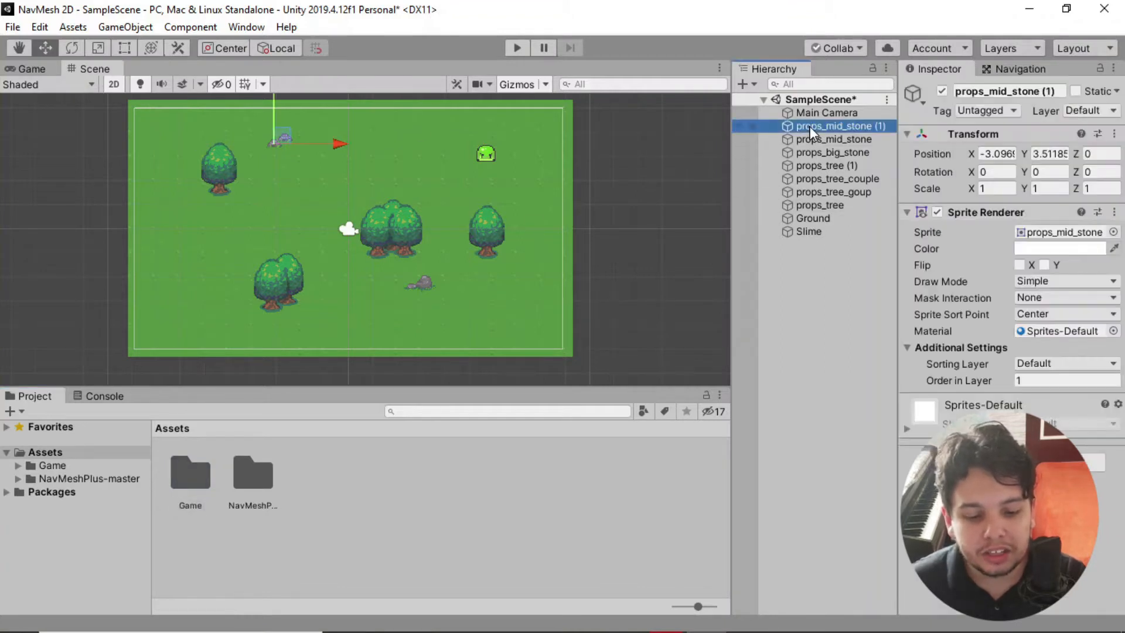
pyautogui.click(809, 139)
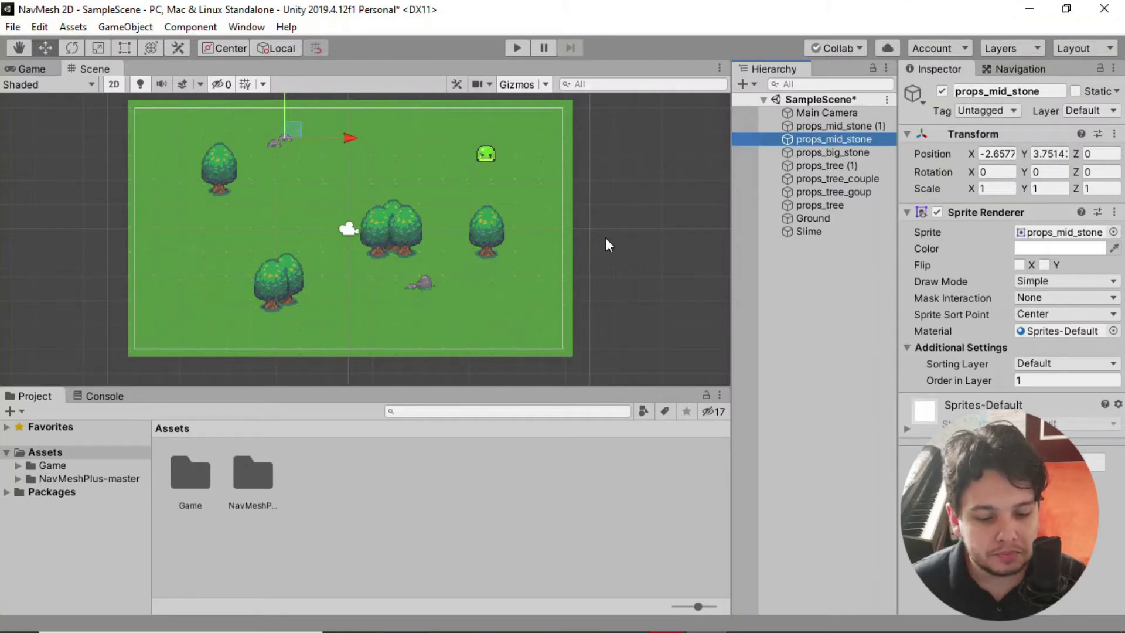
pyautogui.click(787, 218)
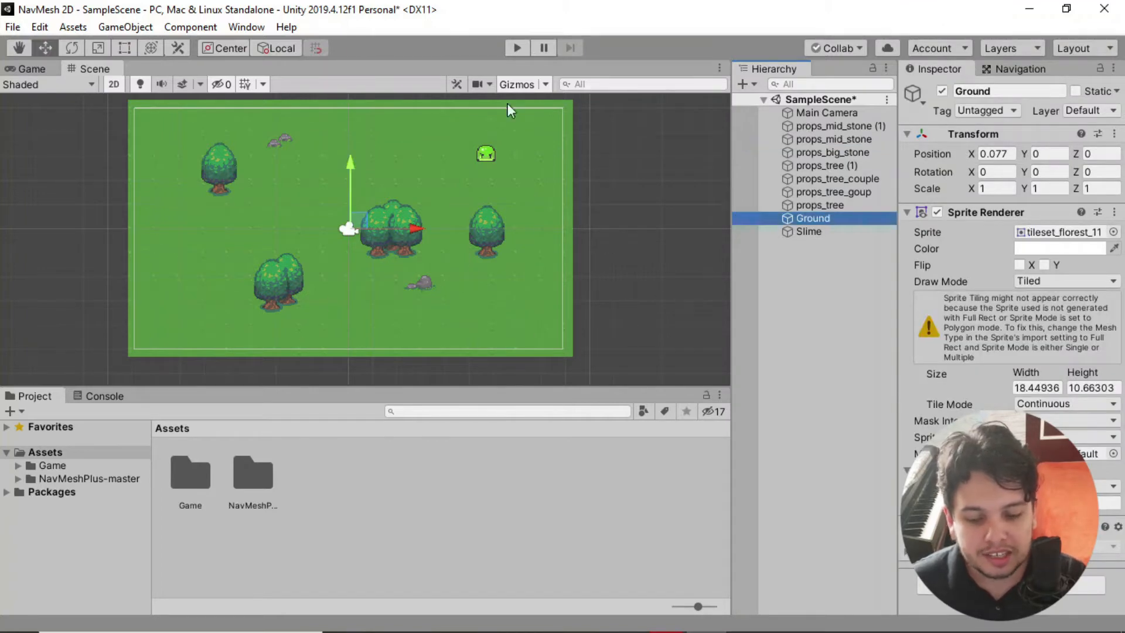
pyautogui.click(802, 232)
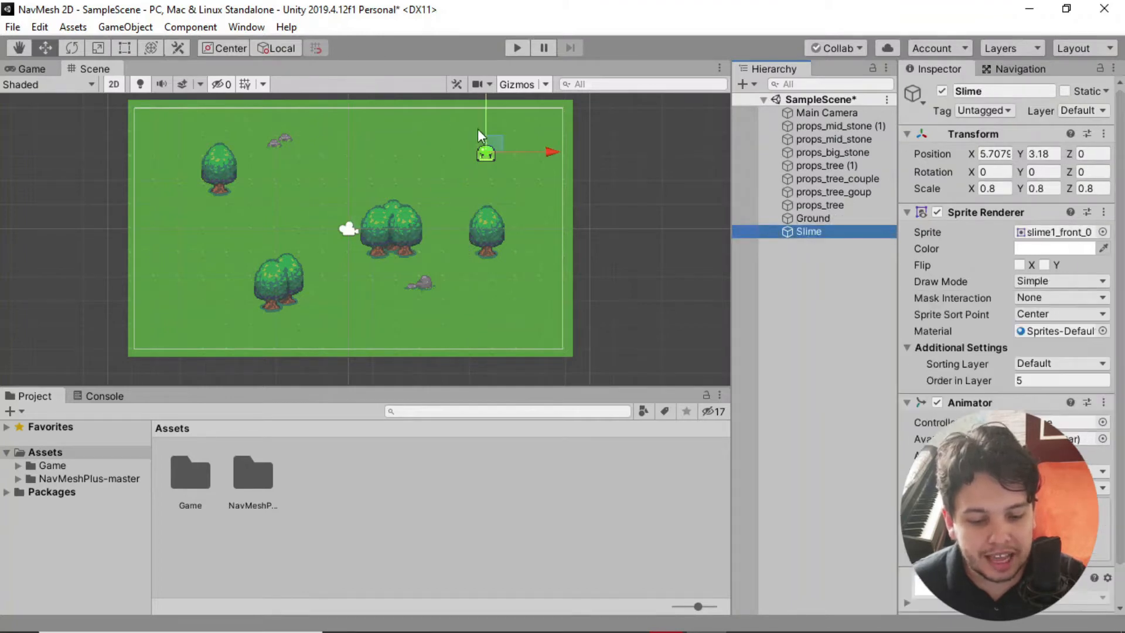
pyautogui.click(798, 268)
pyautogui.click(790, 231)
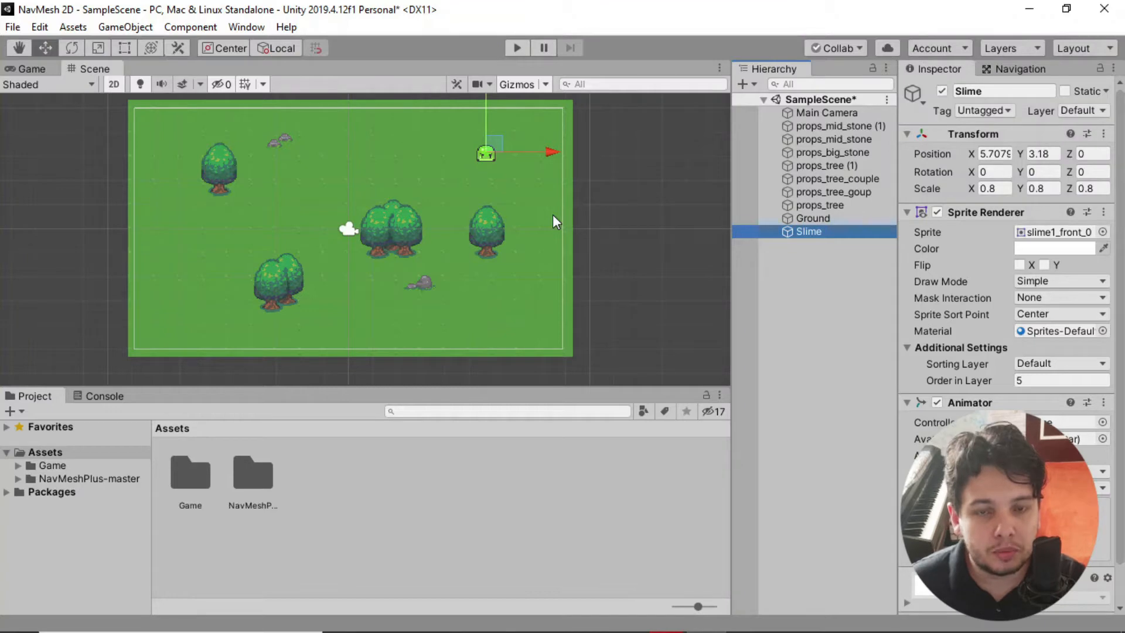
pyautogui.click(838, 300)
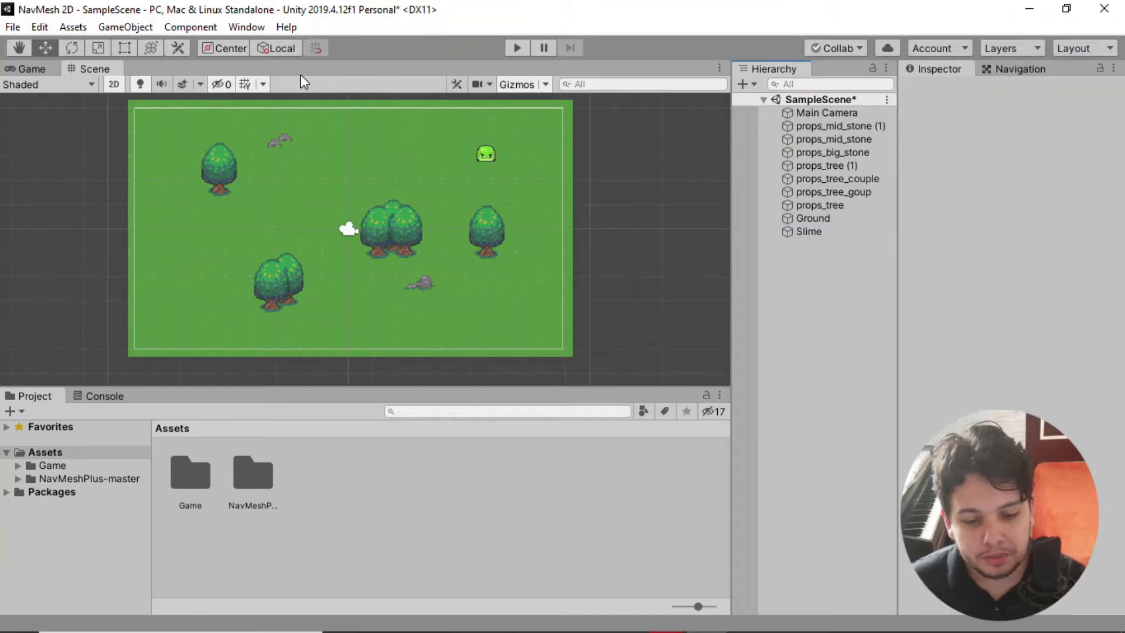
# Step: Bring up the AI Navigation window and return to the Inspector
pyautogui.click(247, 28)
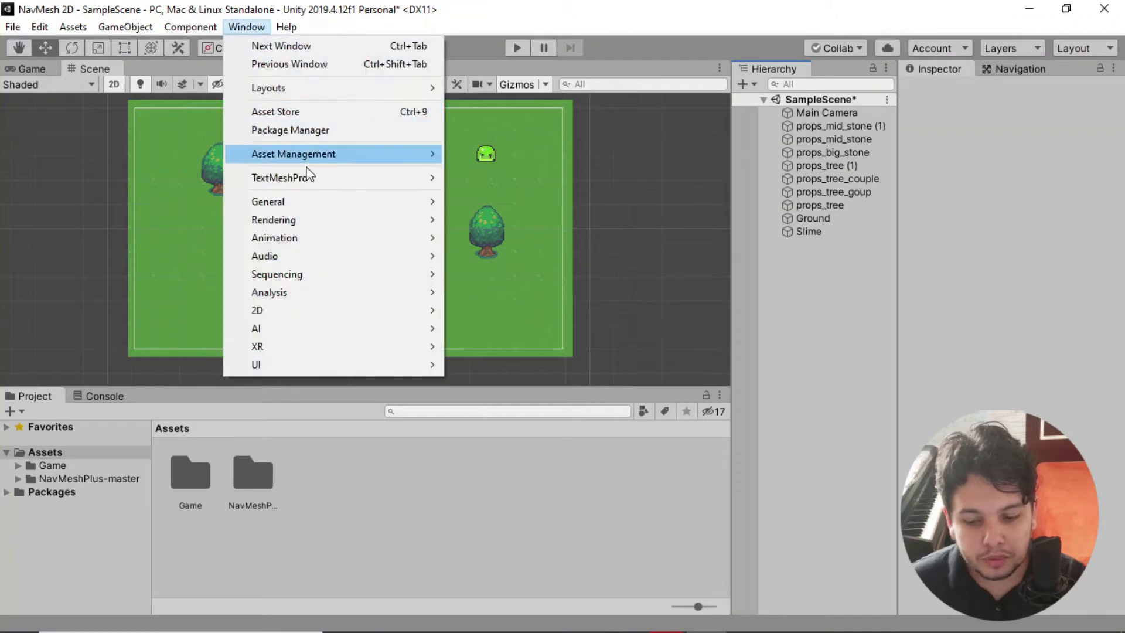
pyautogui.moveTo(397, 328)
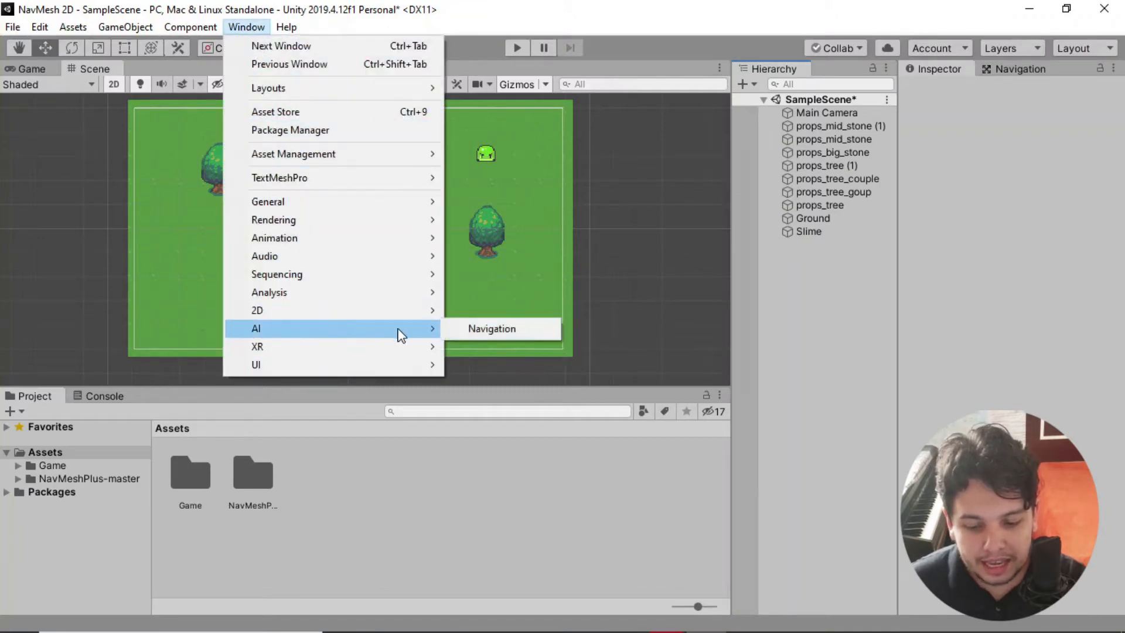
pyautogui.click(483, 328)
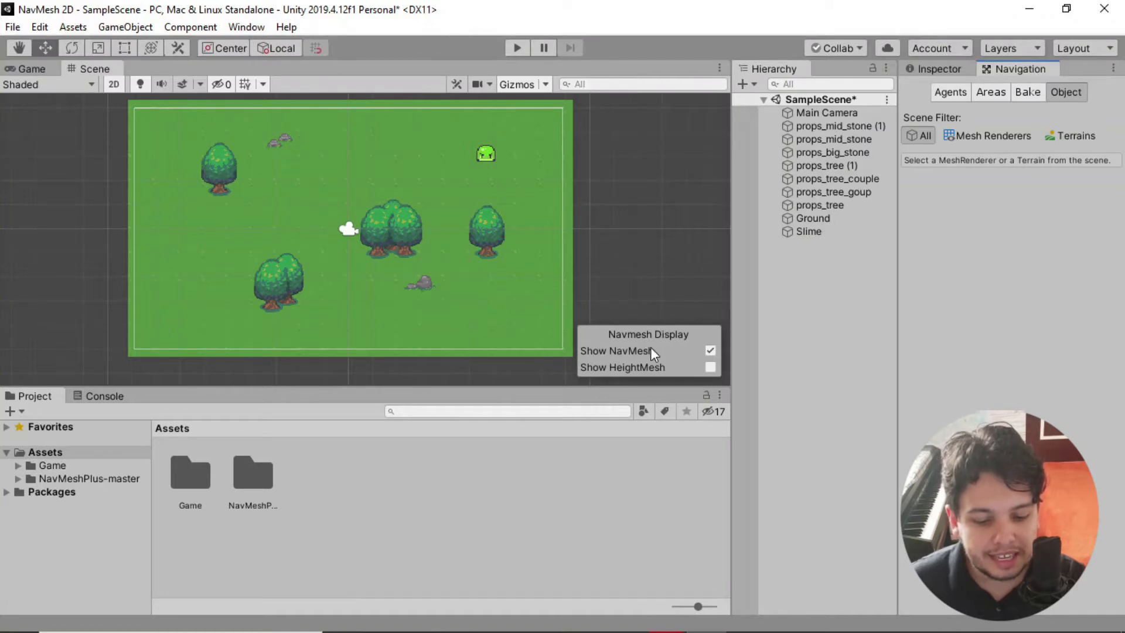
pyautogui.click(931, 69)
# Step: Create an empty game object in the scene and name it NavMesh2D
pyautogui.rightClick(832, 249)
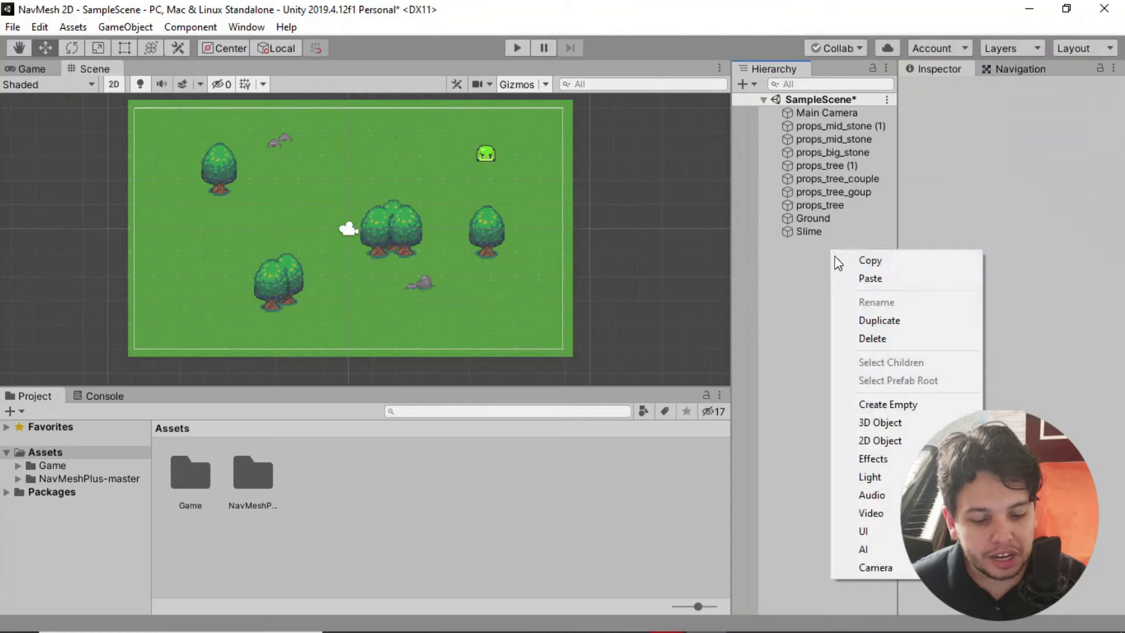
pyautogui.click(881, 405)
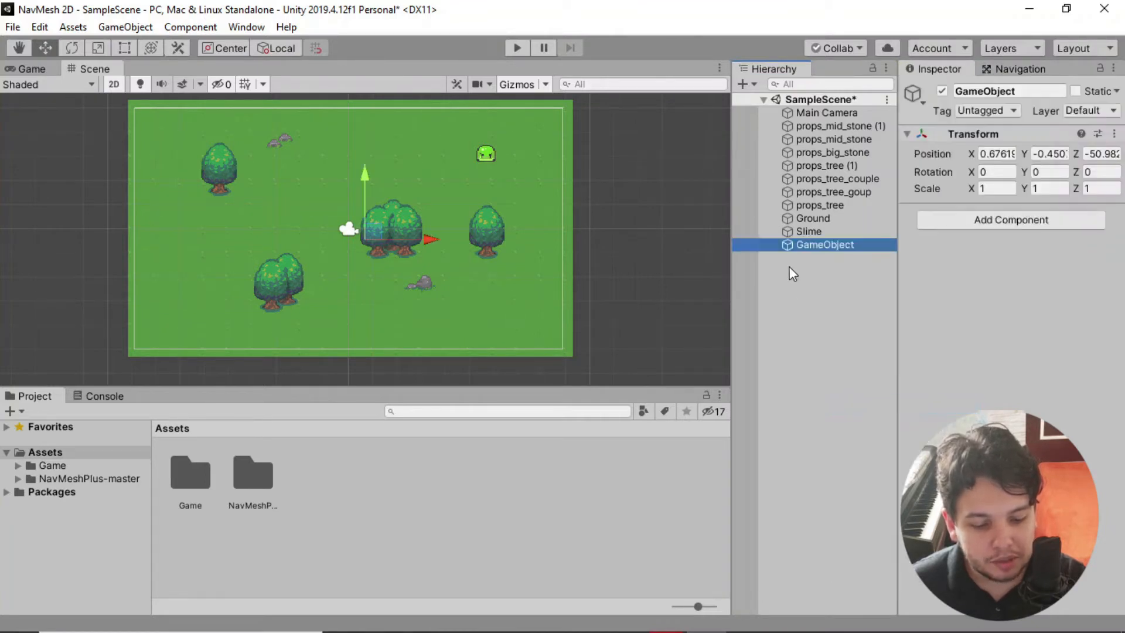
pyautogui.rightClick(809, 253)
pyautogui.click(850, 300)
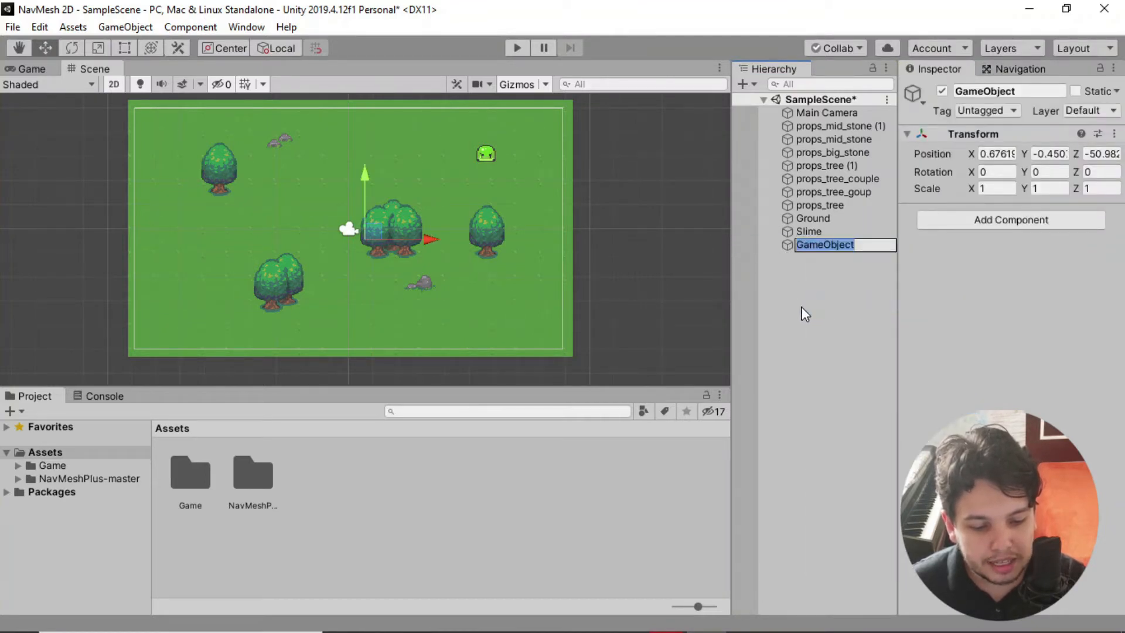
pyautogui.write('nav')
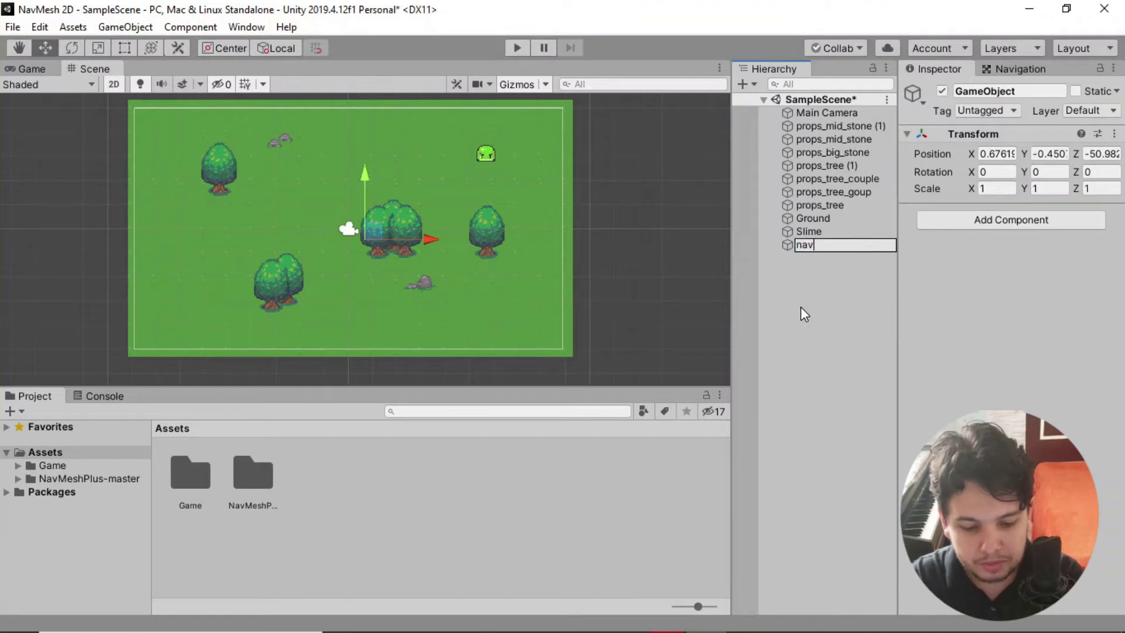
pyautogui.press('BackSpace')
pyautogui.press('BackSpace')
pyautogui.press('BackSpace')
pyautogui.write('NavMesh')
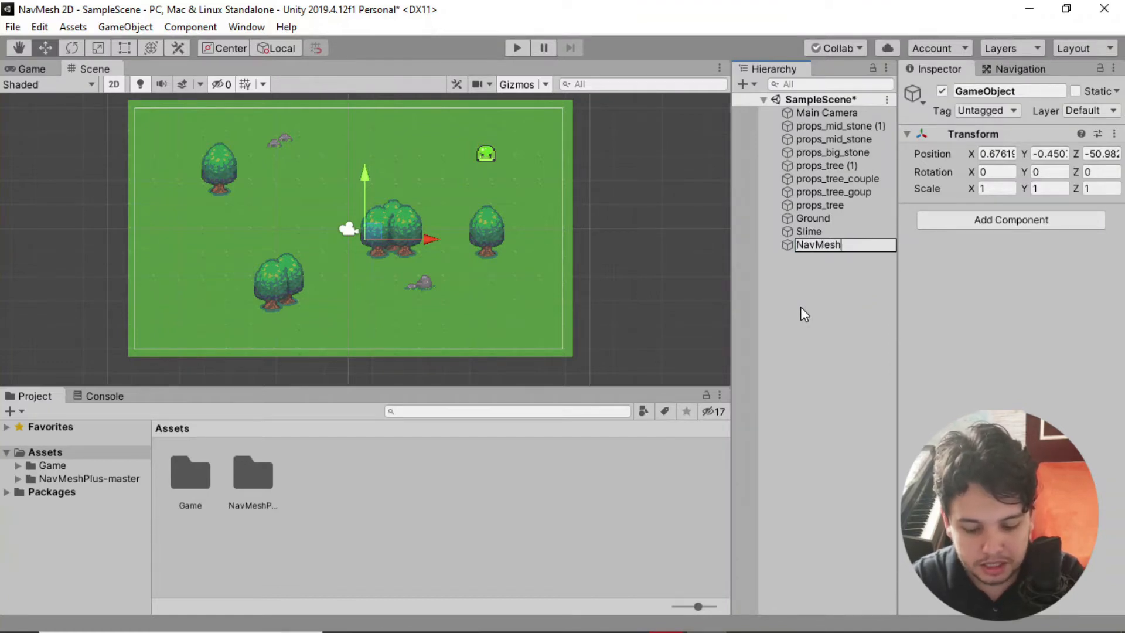
pyautogui.write('2D')
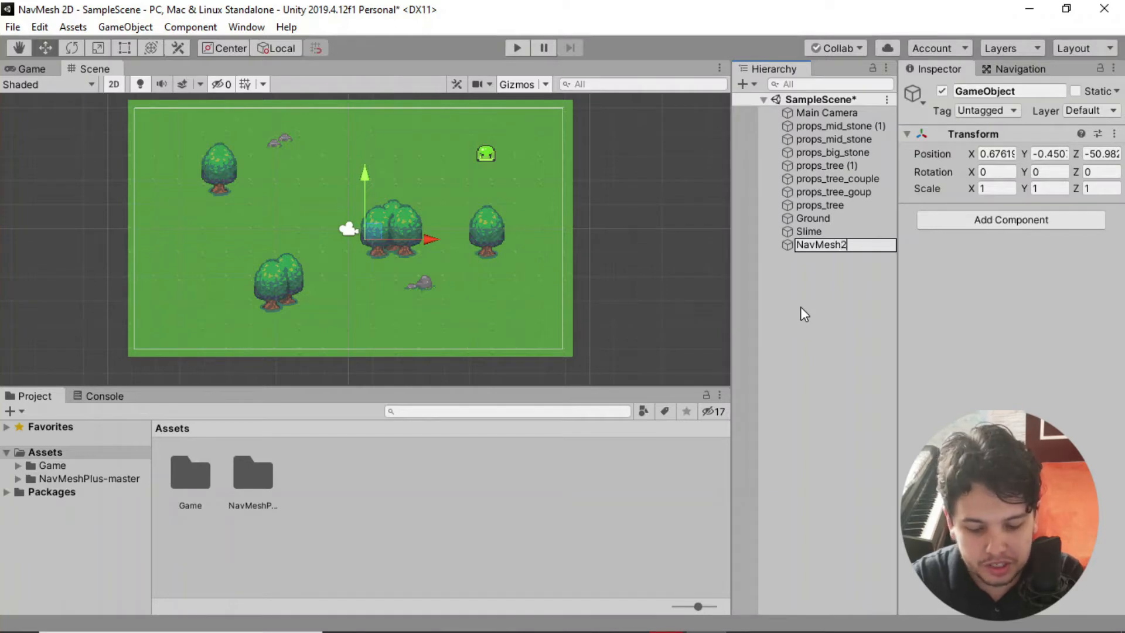
pyautogui.click(831, 282)
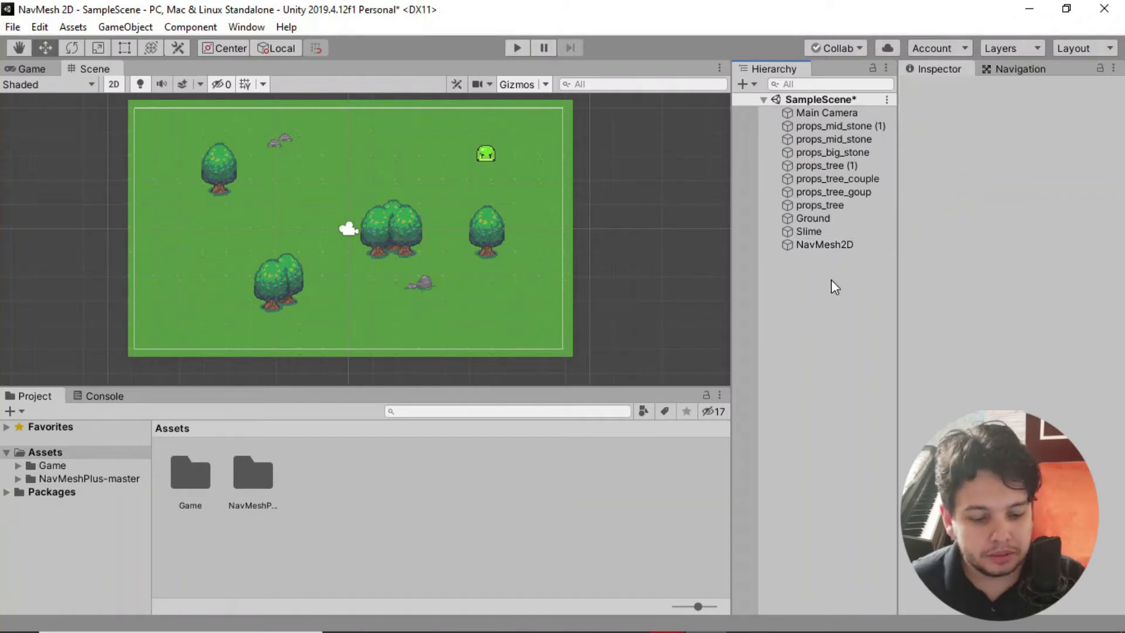
# Step: Set the NavMesh2D object's position to 0 on the X, Y and Z axes
pyautogui.click(853, 245)
pyautogui.click(1005, 154)
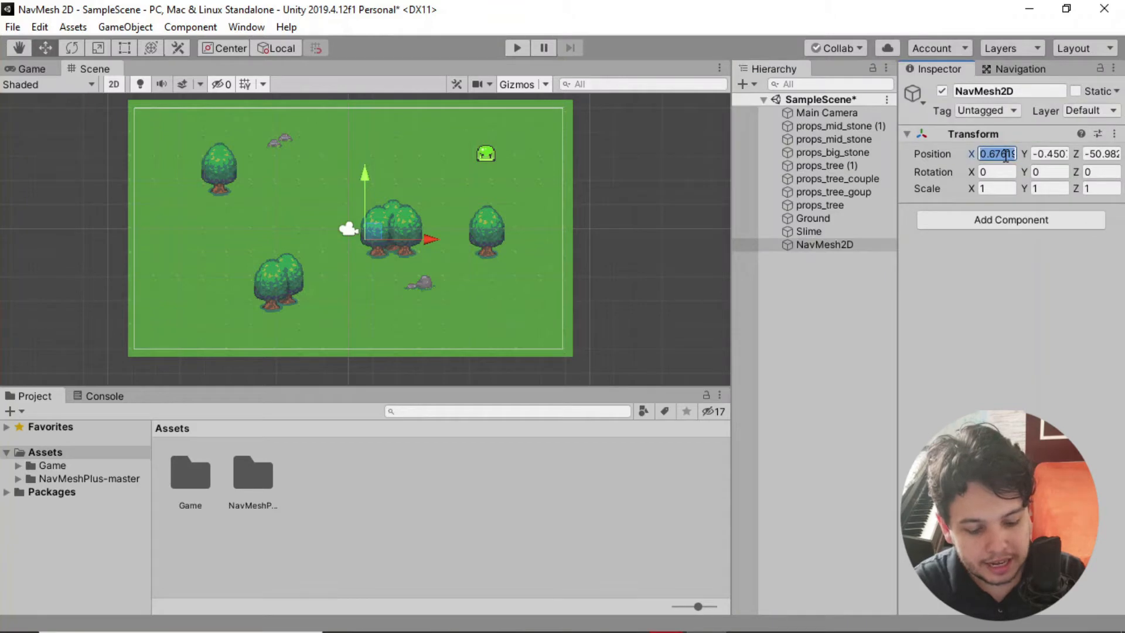
pyautogui.write('0')
pyautogui.click(1049, 154)
pyautogui.write('0')
pyautogui.click(1092, 154)
pyautogui.write('0')
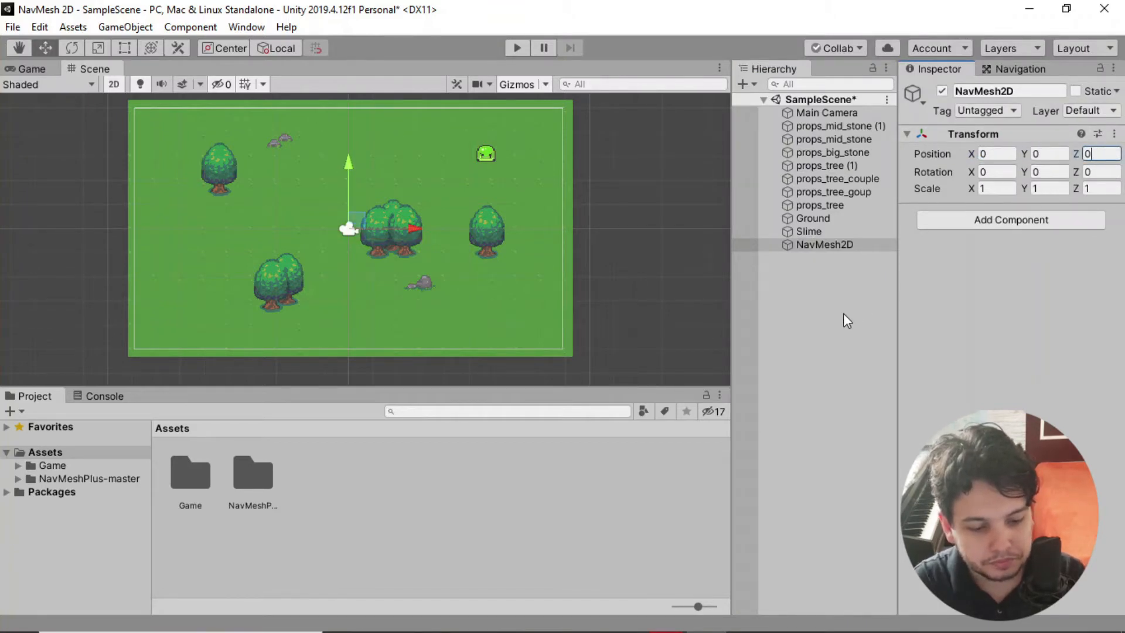
pyautogui.click(836, 280)
# Step: Add a NavMeshSurface2d component to the NavMesh2D object
pyautogui.click(840, 244)
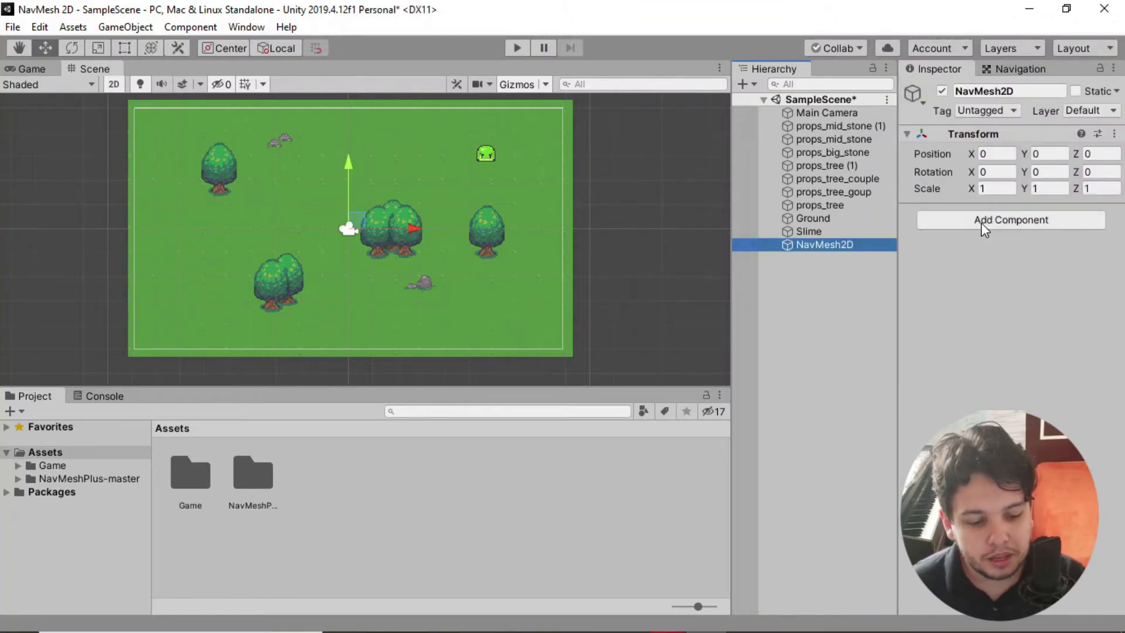
pyautogui.click(1000, 223)
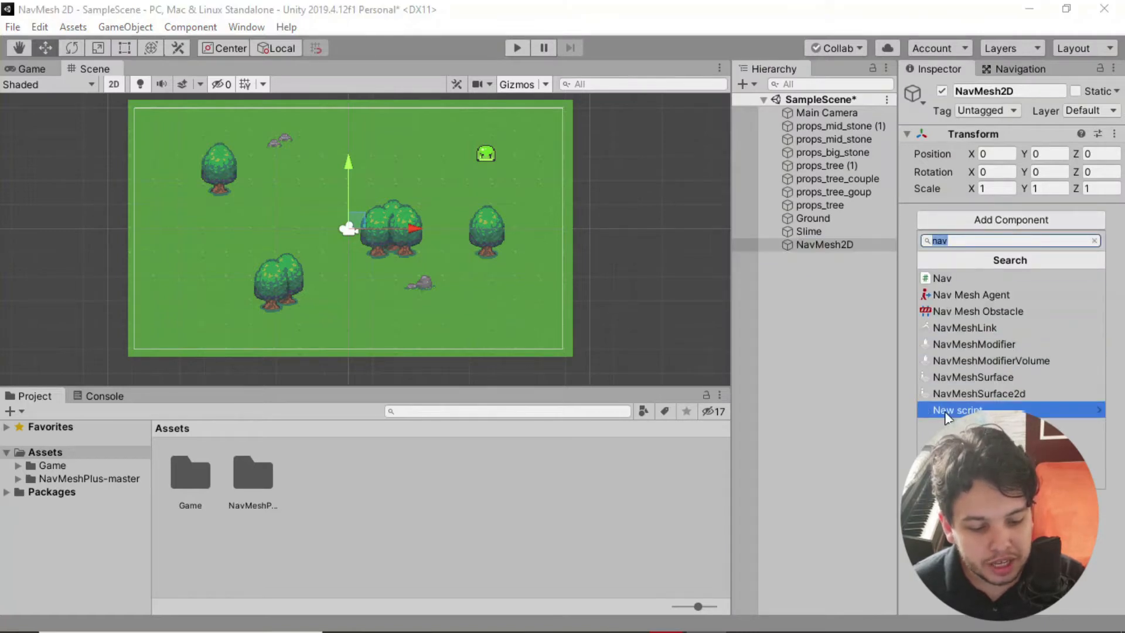
pyautogui.click(976, 394)
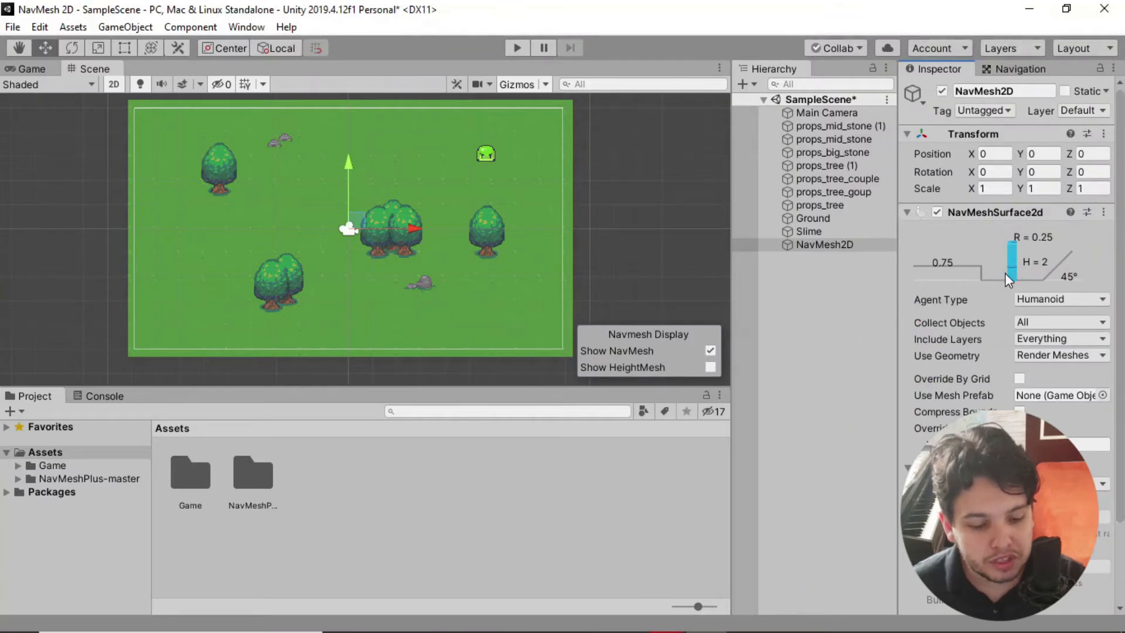
# Step: Rotate the NavMesh2D object's navigation surface to the XY plane
pyautogui.scroll(-3, 1004, 276)
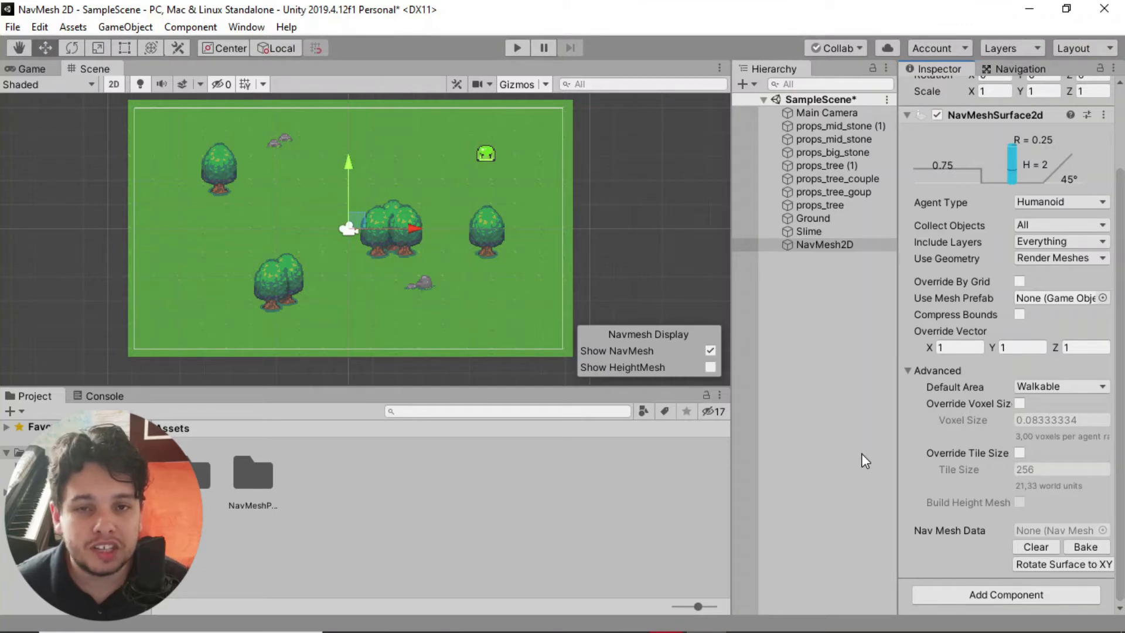
pyautogui.click(1057, 571)
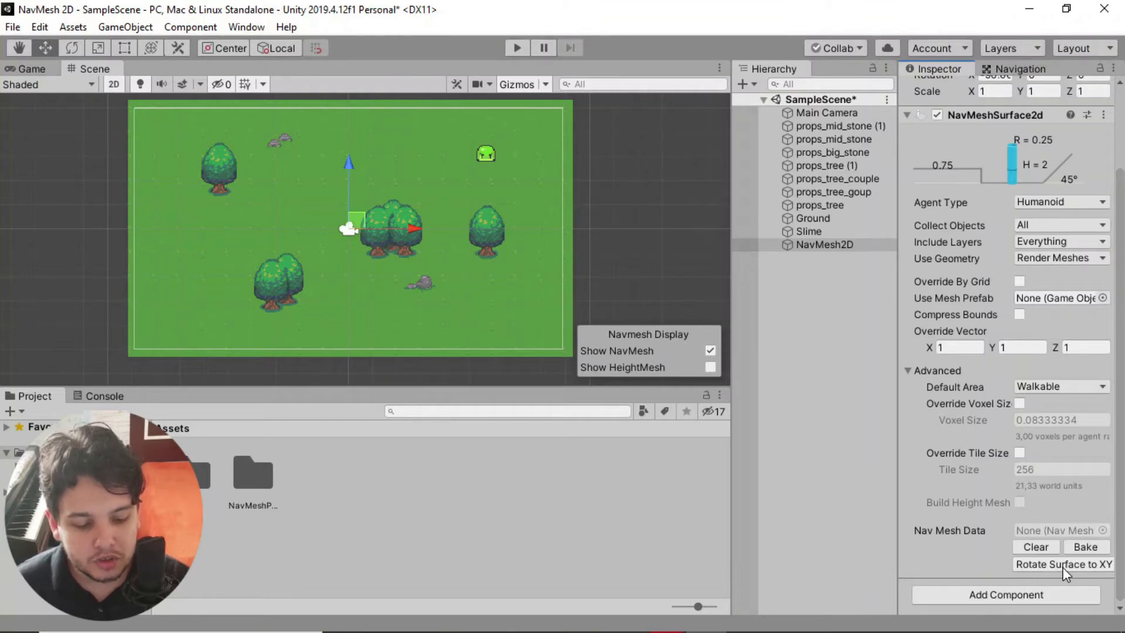
pyautogui.scroll(3, 973, 286)
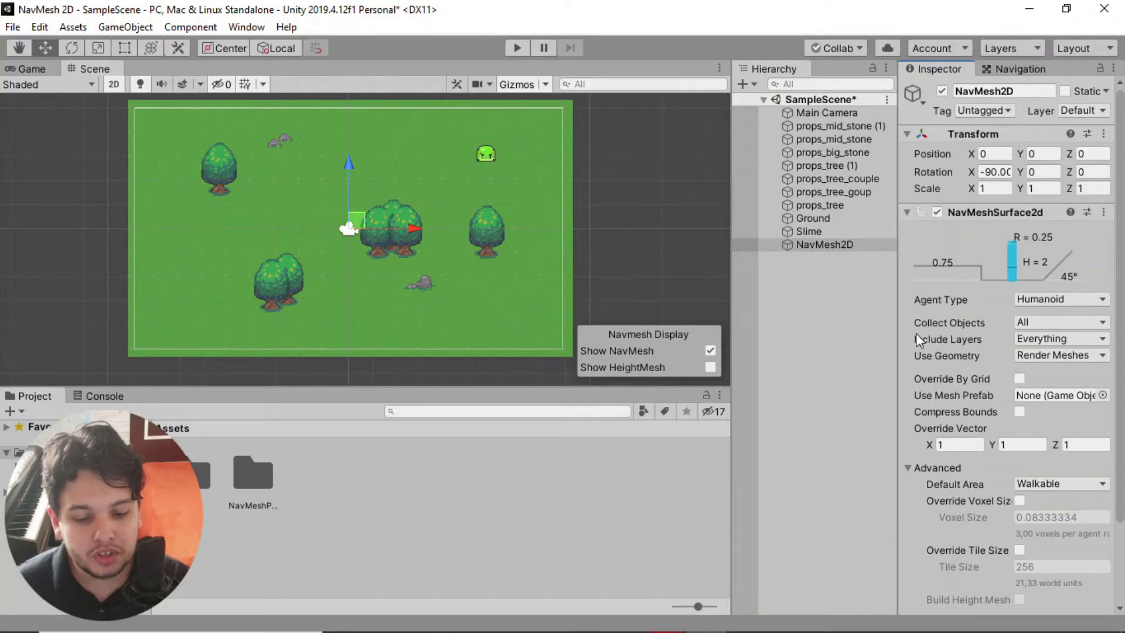
pyautogui.scroll(-3, 995, 503)
pyautogui.scroll(3, 1030, 574)
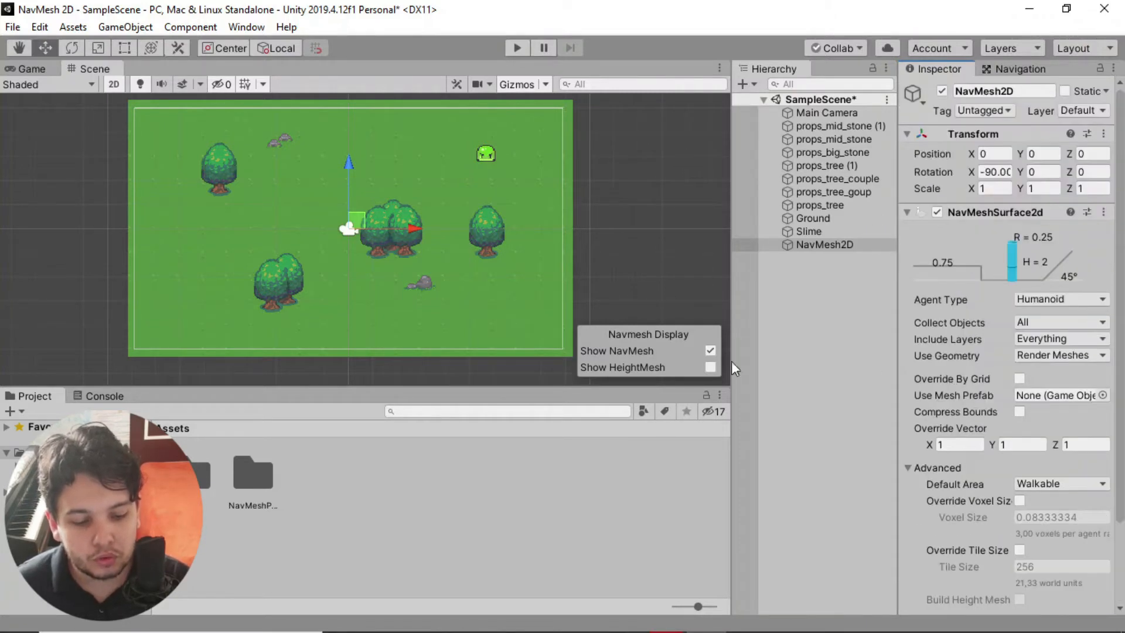
pyautogui.click(807, 323)
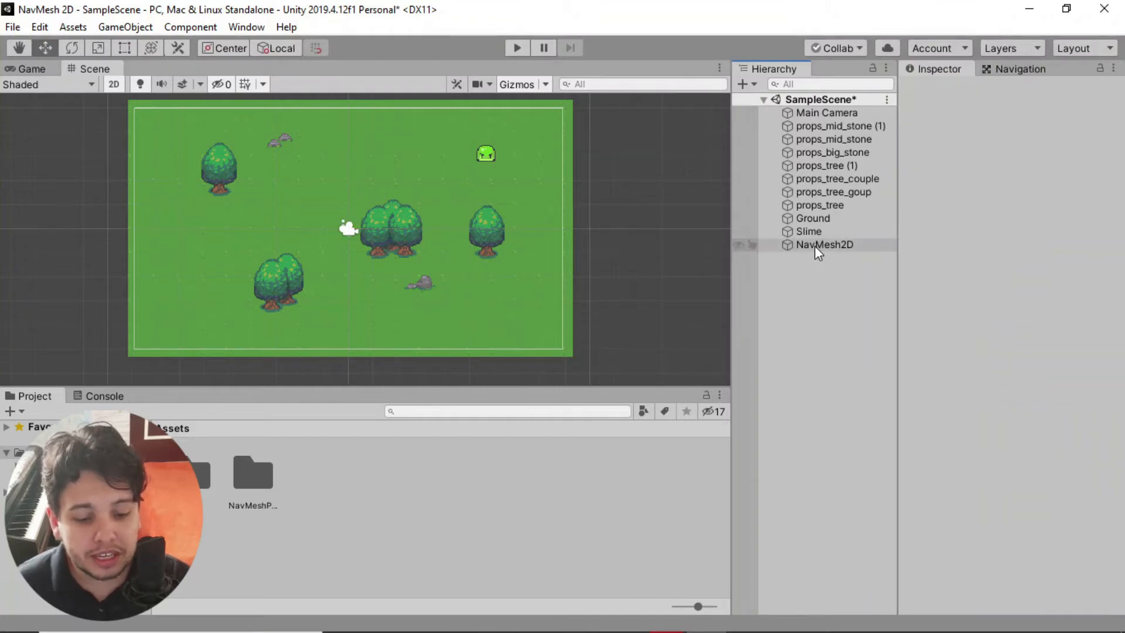
pyautogui.click(816, 247)
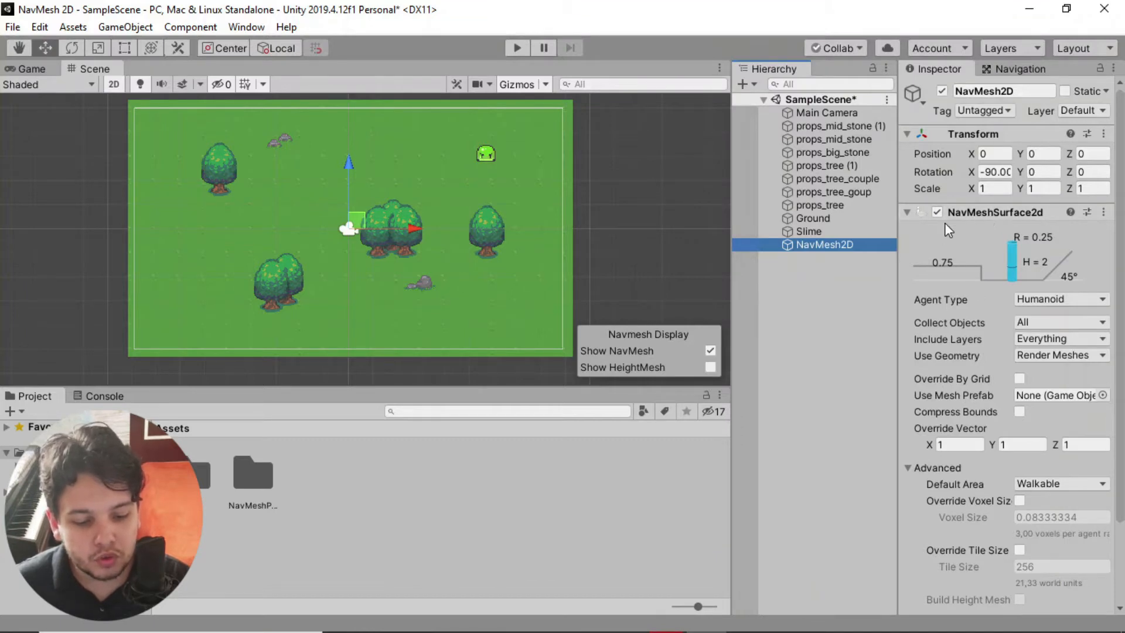
pyautogui.click(807, 311)
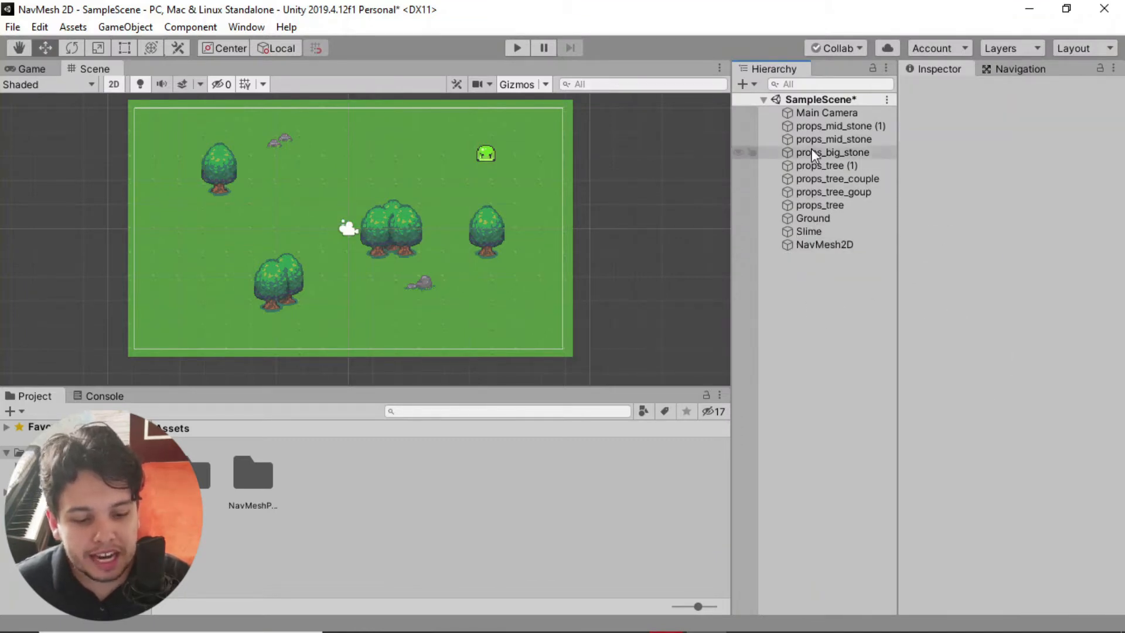
# Step: Add a NavMeshModifier component to all the stone and tree props and the Ground object at once
pyautogui.click(812, 131)
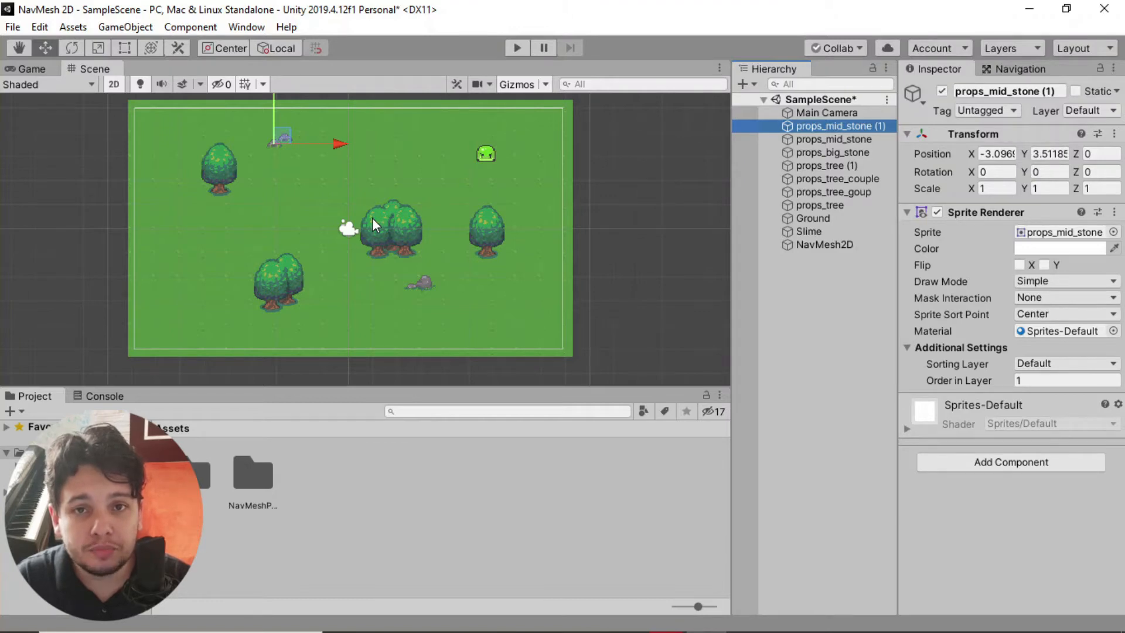
pyautogui.click(809, 218)
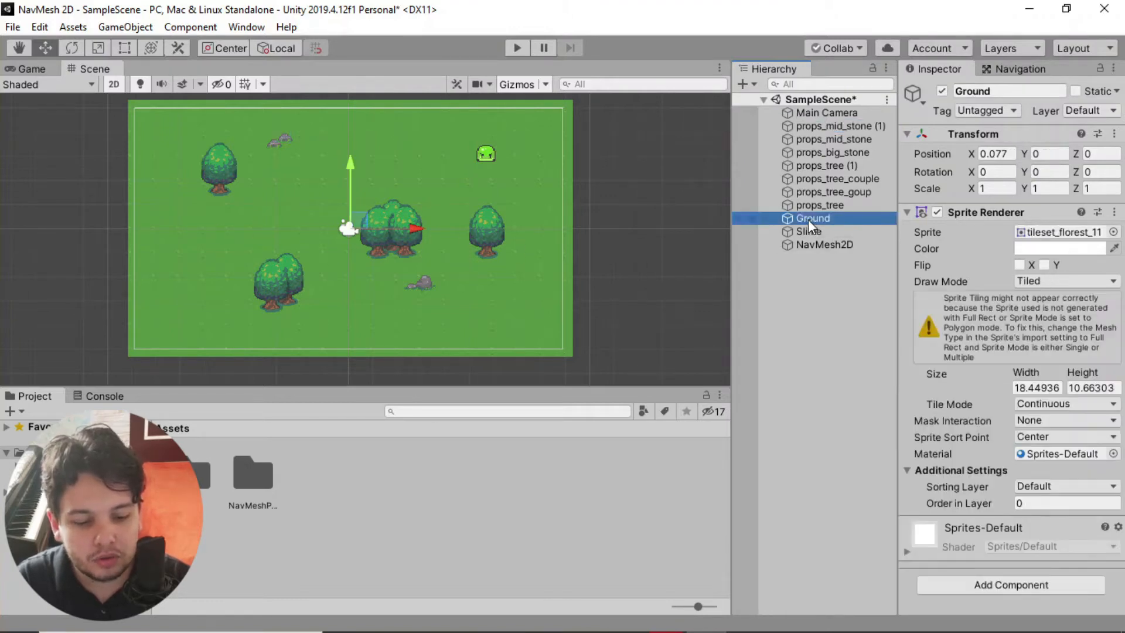
pyautogui.click(834, 128)
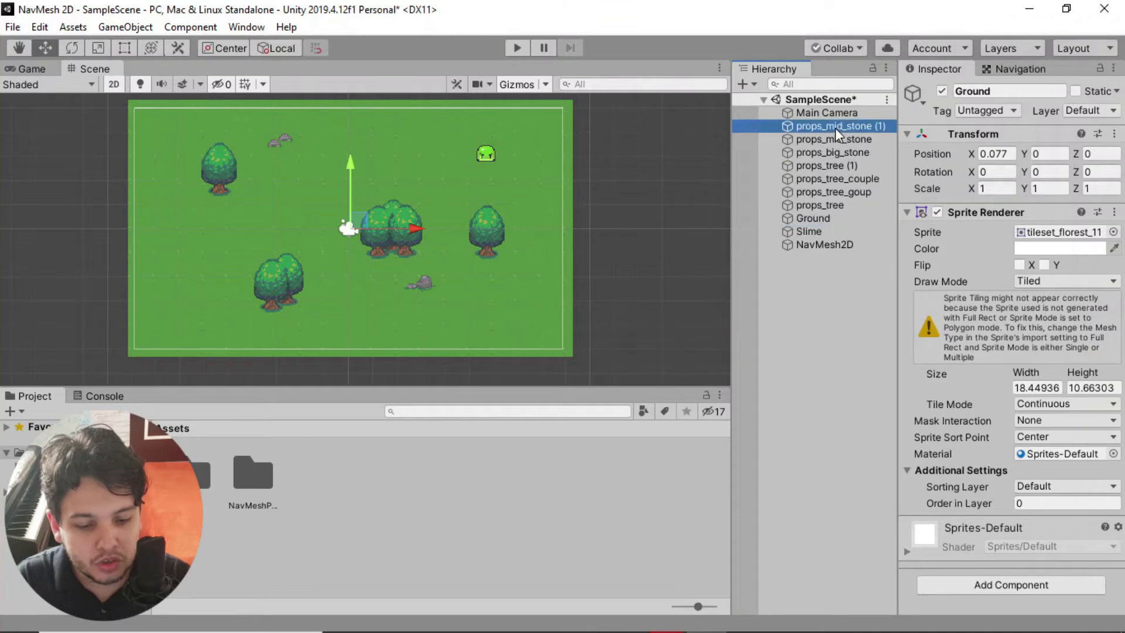
pyautogui.keyDown('shift'); pyautogui.click(821, 218); pyautogui.keyUp('shift')
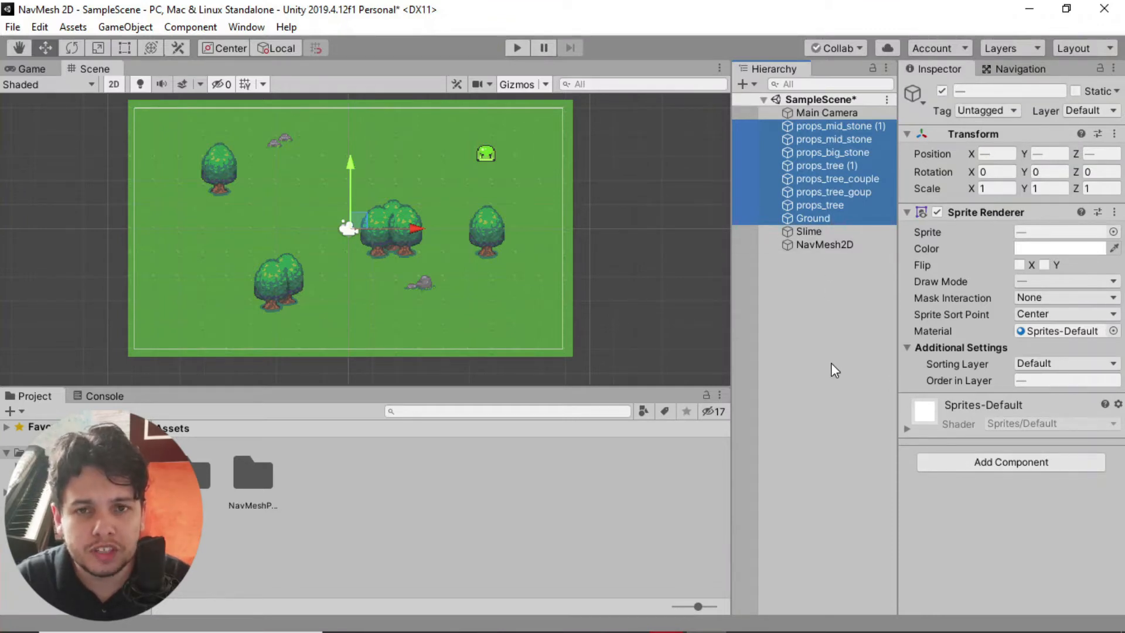
pyautogui.click(957, 463)
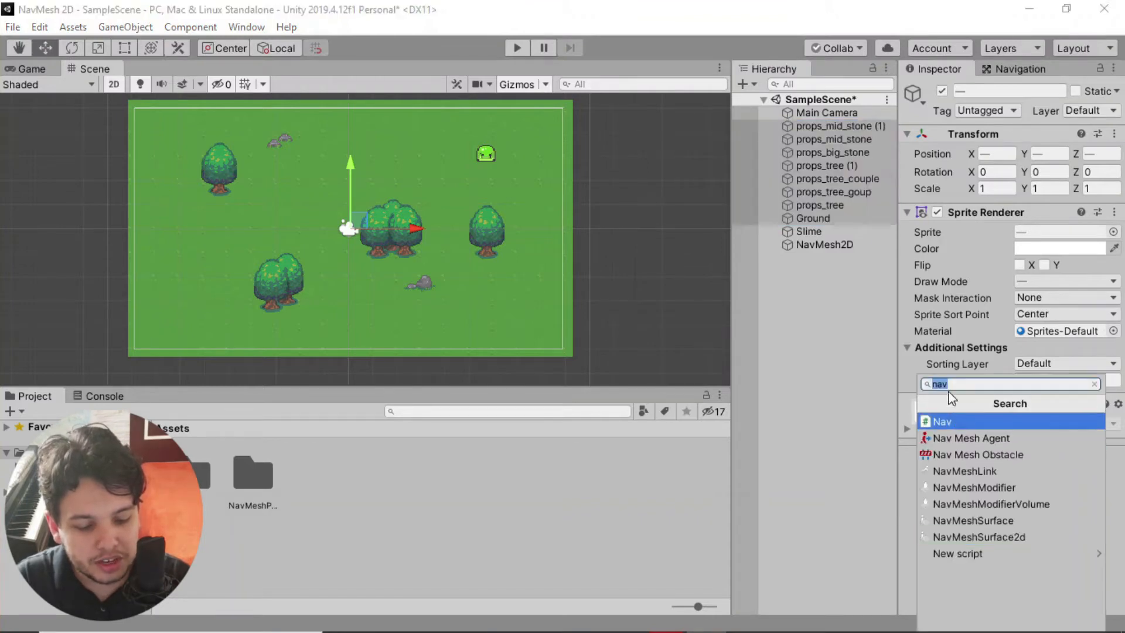
pyautogui.click(974, 488)
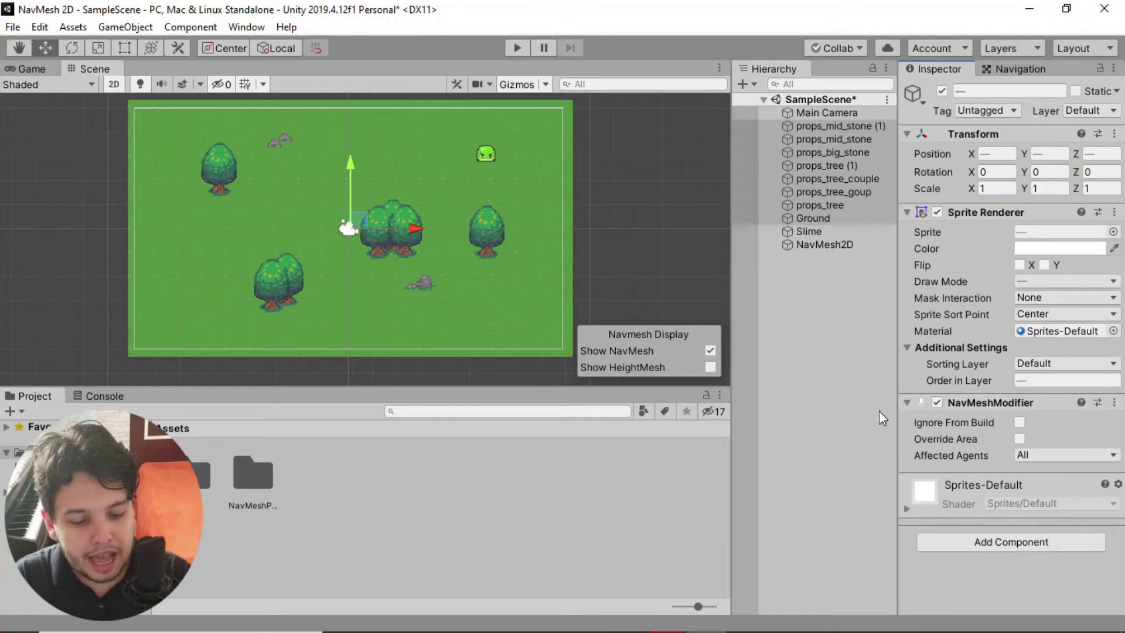
pyautogui.click(819, 327)
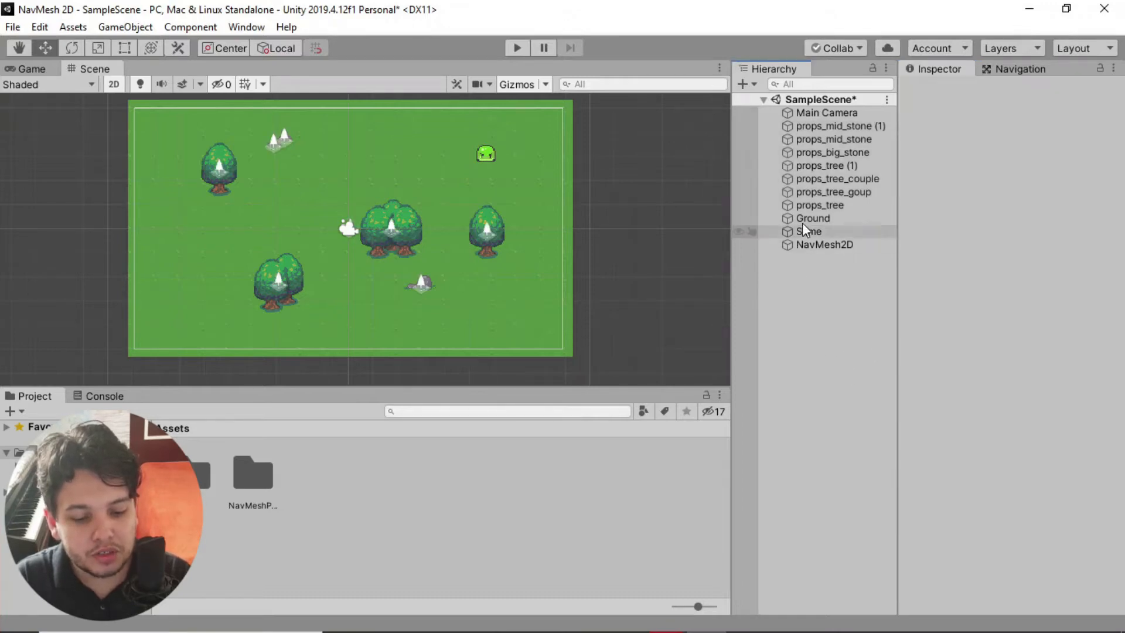
# Step: Enable Override Area in the Ground object's NavMeshModifier, using the Walkable area type
pyautogui.click(804, 219)
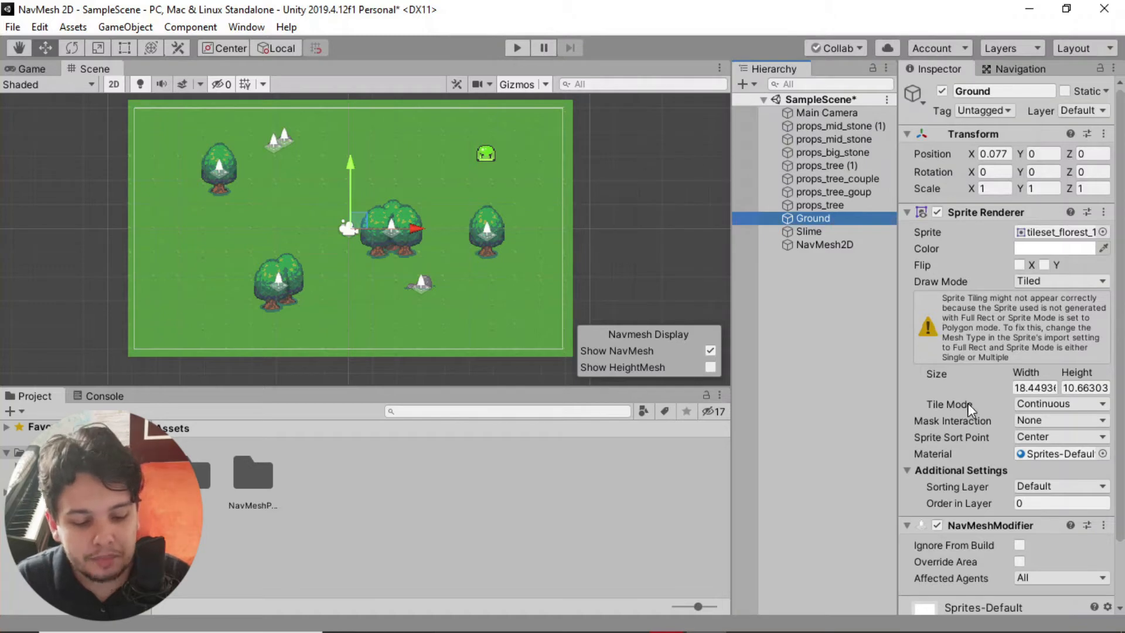
pyautogui.scroll(-3, 968, 403)
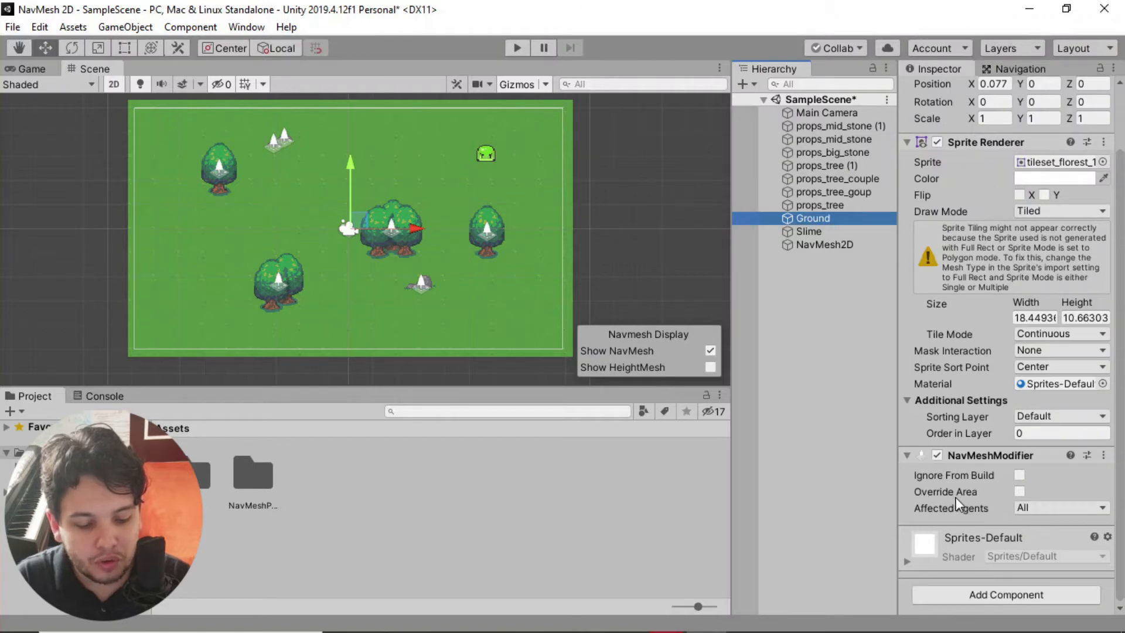
pyautogui.click(1019, 491)
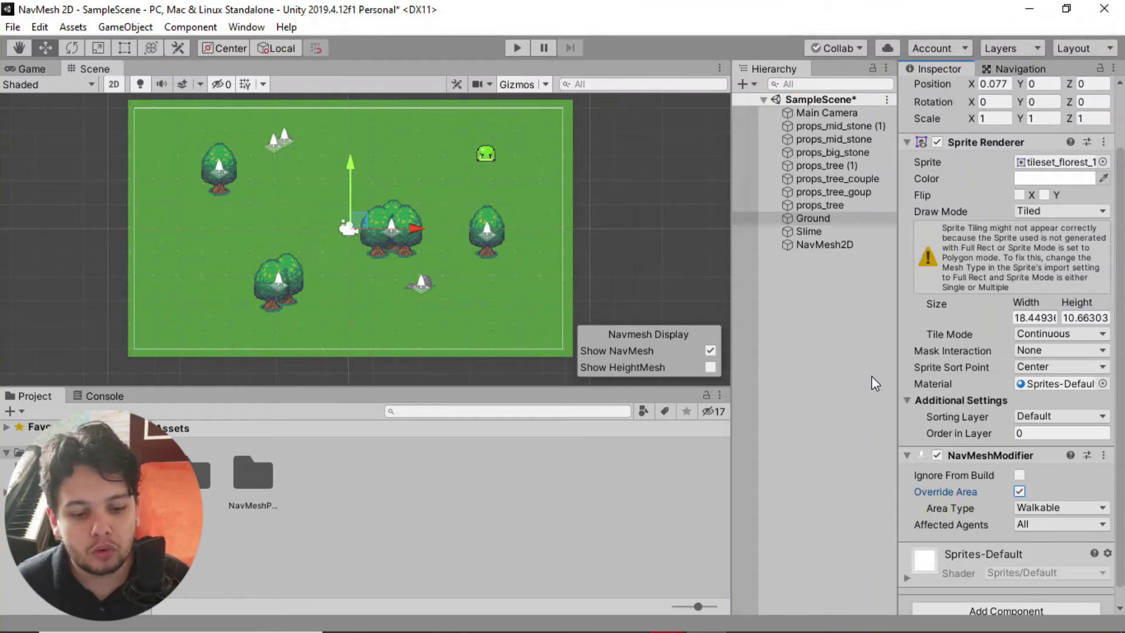
# Step: Enable Override Area for all stone and tree props and set their area type to Not Walkable
pyautogui.click(828, 128)
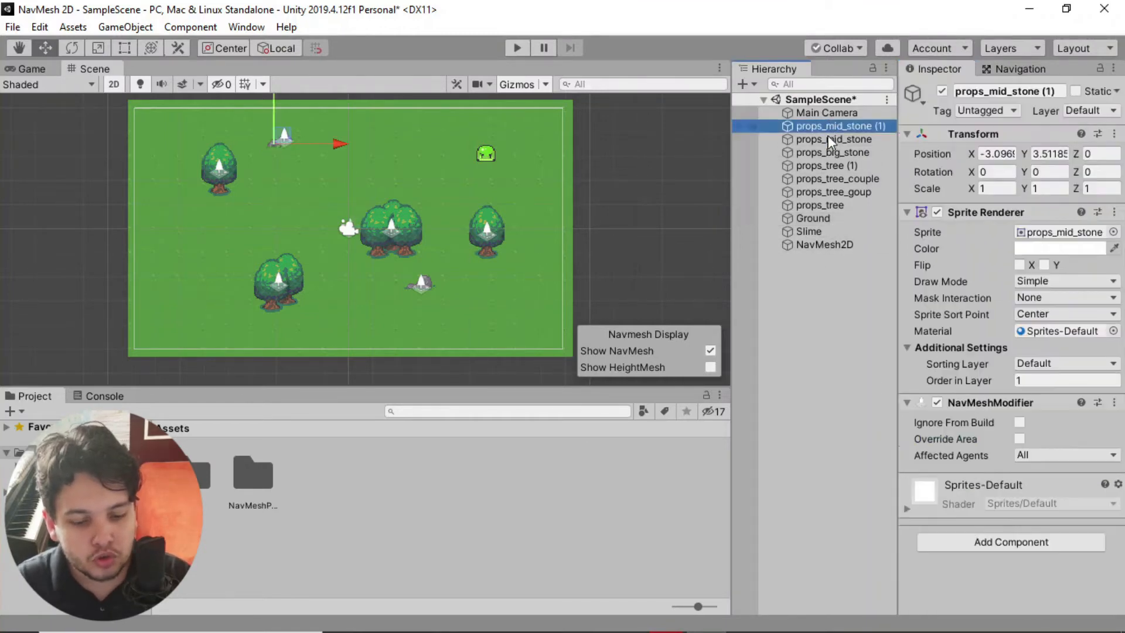
pyautogui.keyDown('shift'); pyautogui.click(829, 204); pyautogui.keyUp('shift')
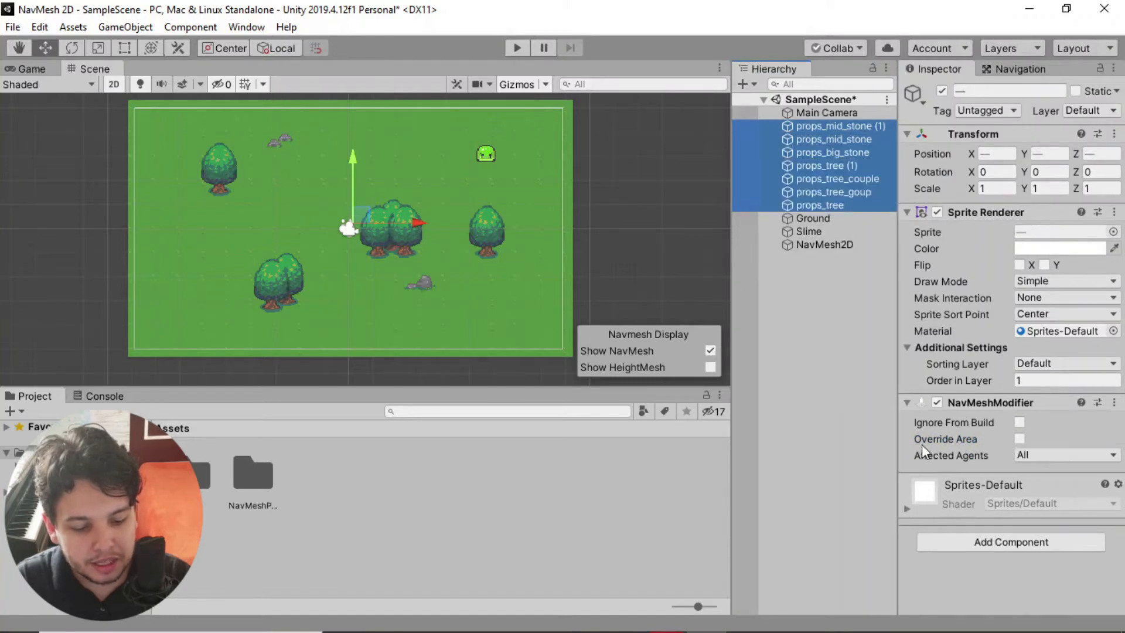
pyautogui.click(1018, 438)
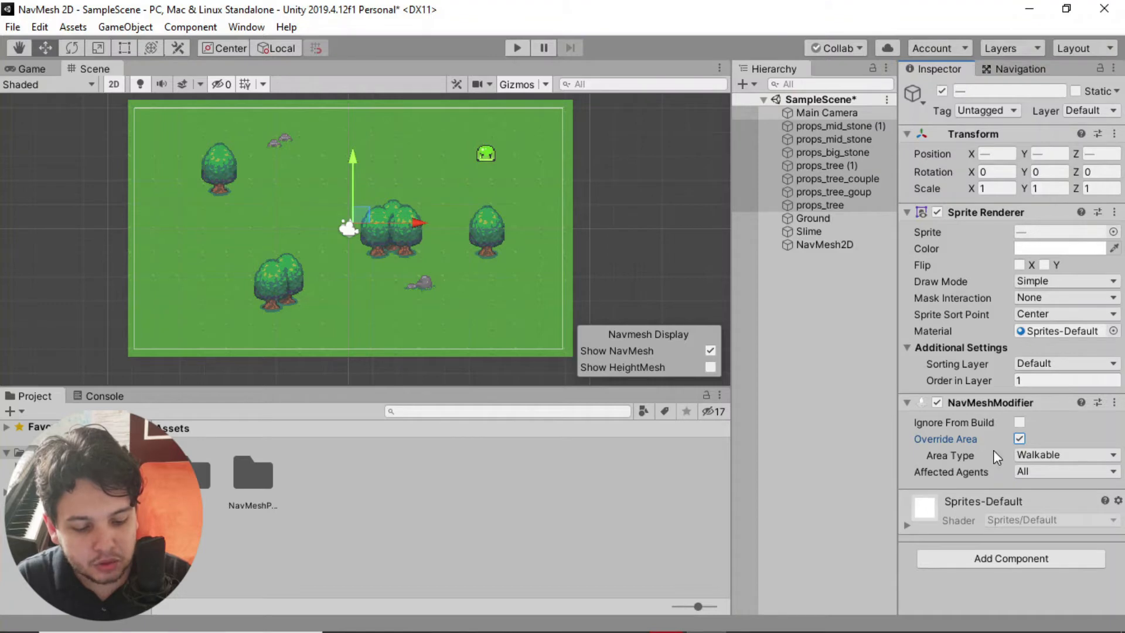
pyautogui.click(1031, 455)
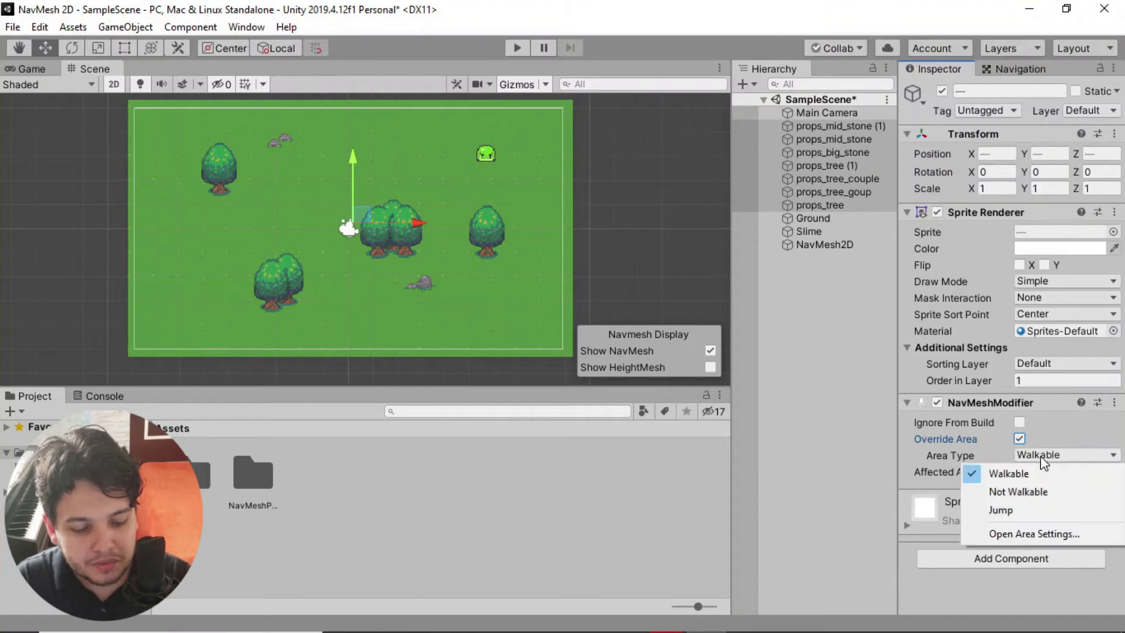
pyautogui.click(1025, 492)
pyautogui.click(834, 372)
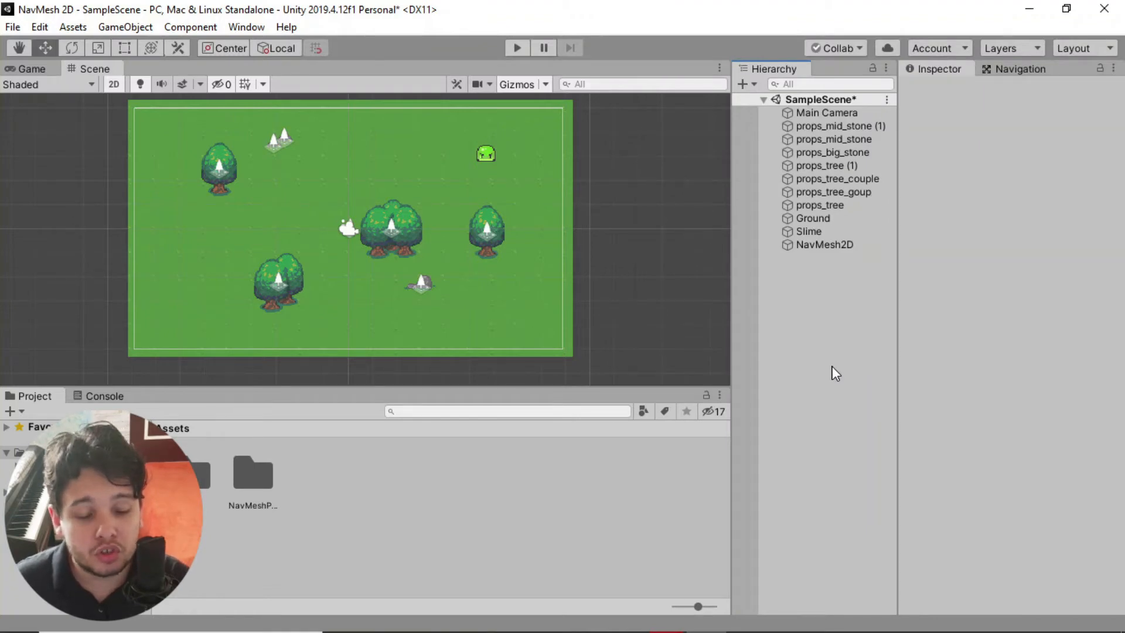
# Step: Make all the stone and tree props and the Ground object children of NavMesh2D
pyautogui.click(802, 125)
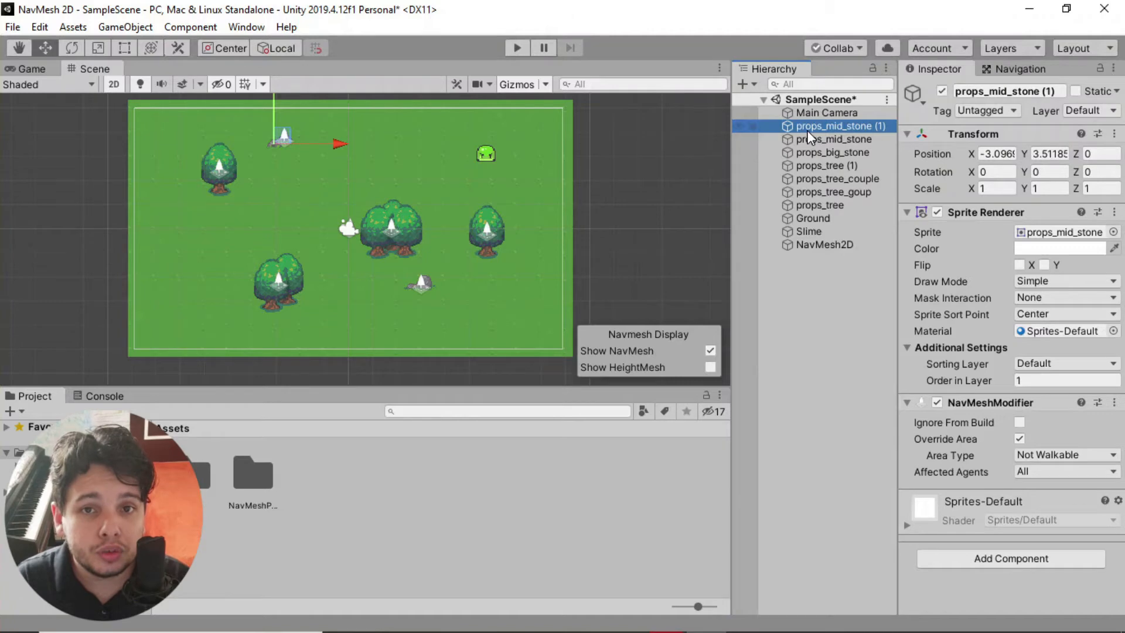
pyautogui.keyDown('shift'); pyautogui.click(814, 218); pyautogui.keyUp('shift')
pyautogui.moveTo(788, 126); pyautogui.dragTo(818, 246)
pyautogui.click(768, 233)
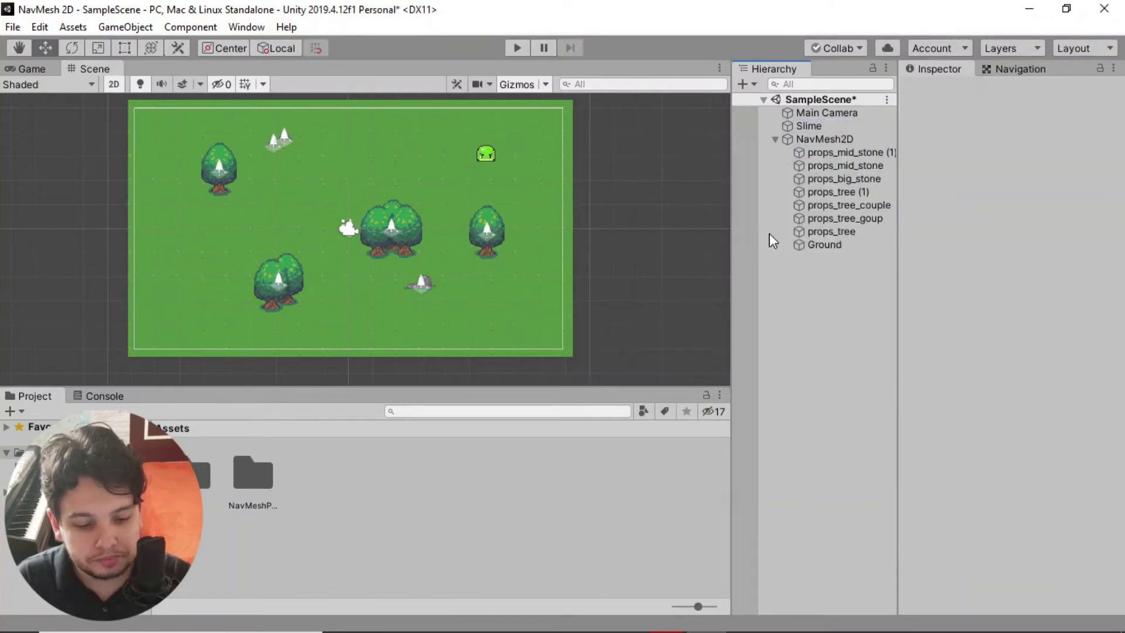
# Step: Set the NavMesh2D surface to collect objects from Children and use Physics Colliders as its geometry
pyautogui.click(803, 138)
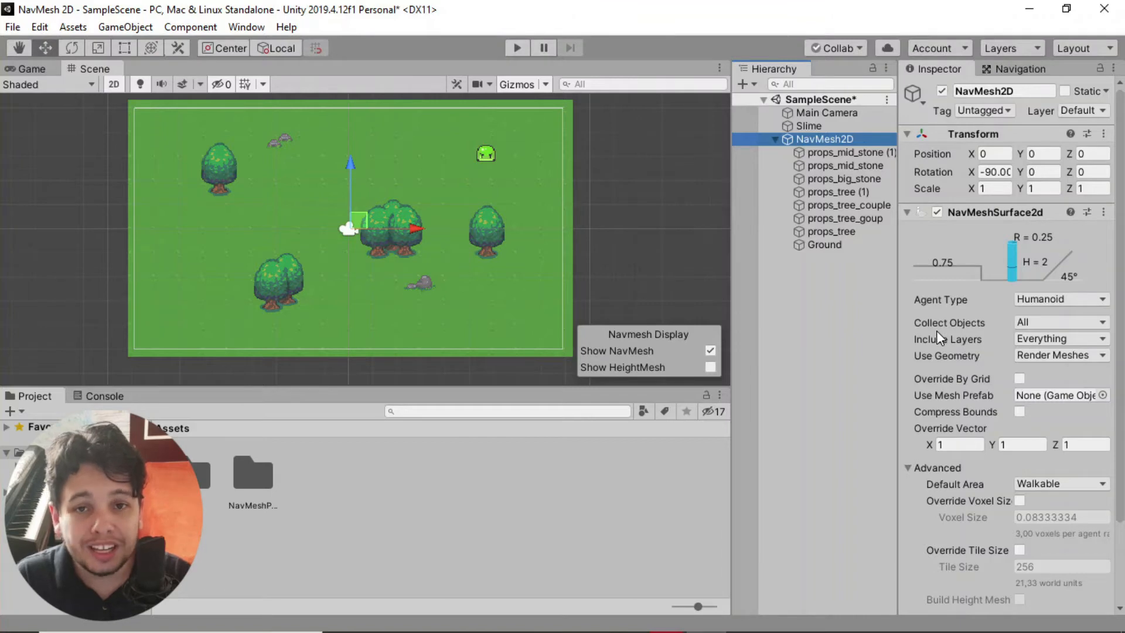
pyautogui.click(1033, 328)
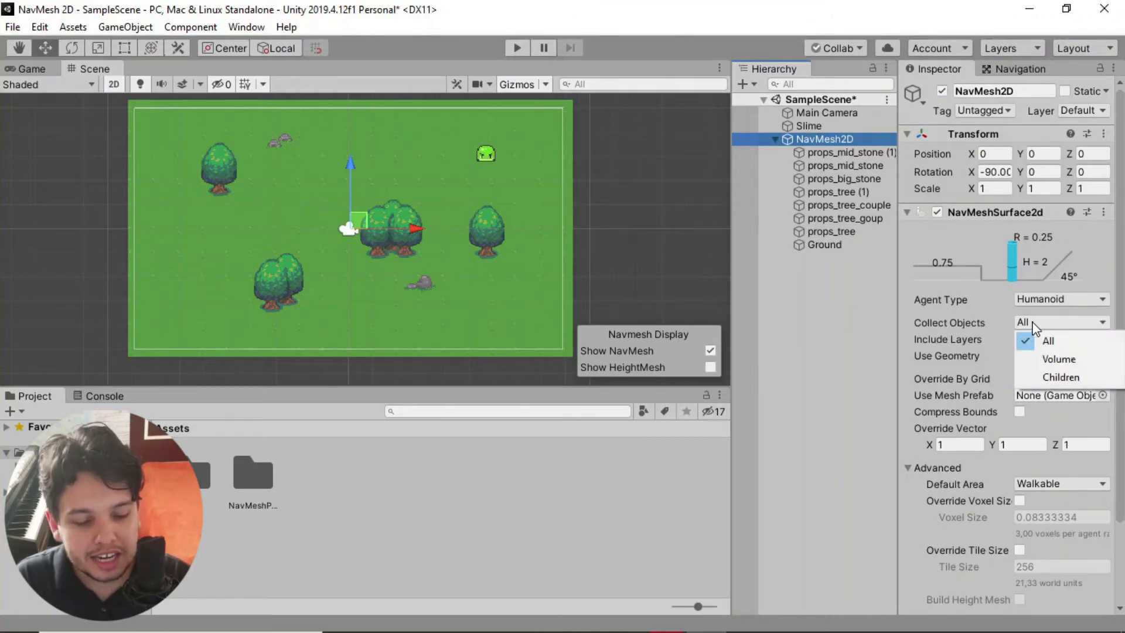
pyautogui.click(1061, 378)
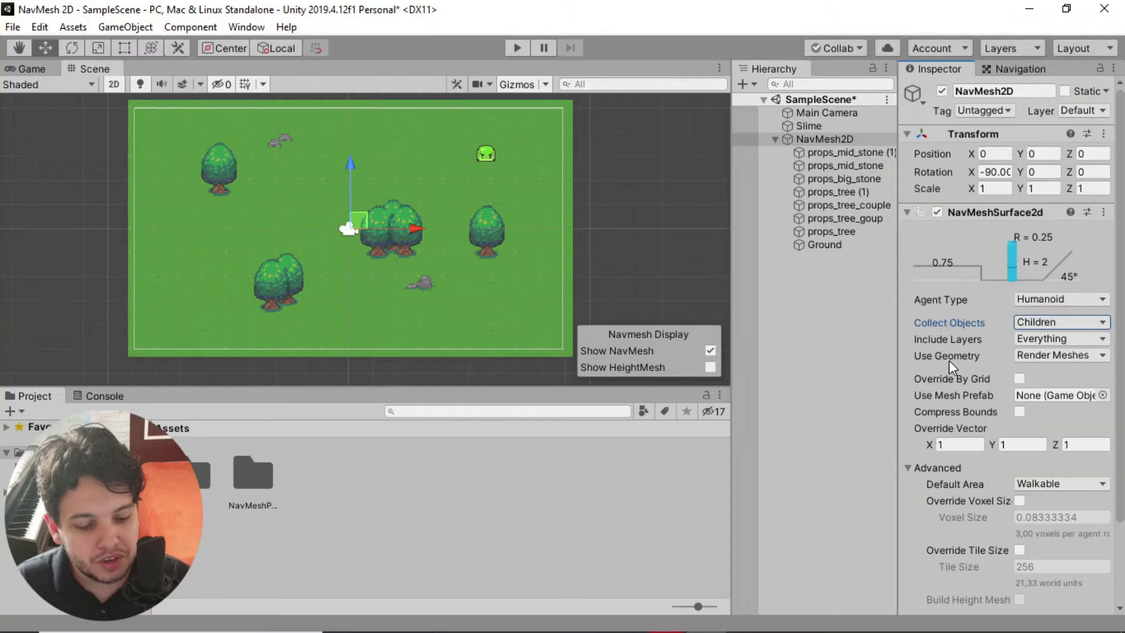
pyautogui.click(1022, 355)
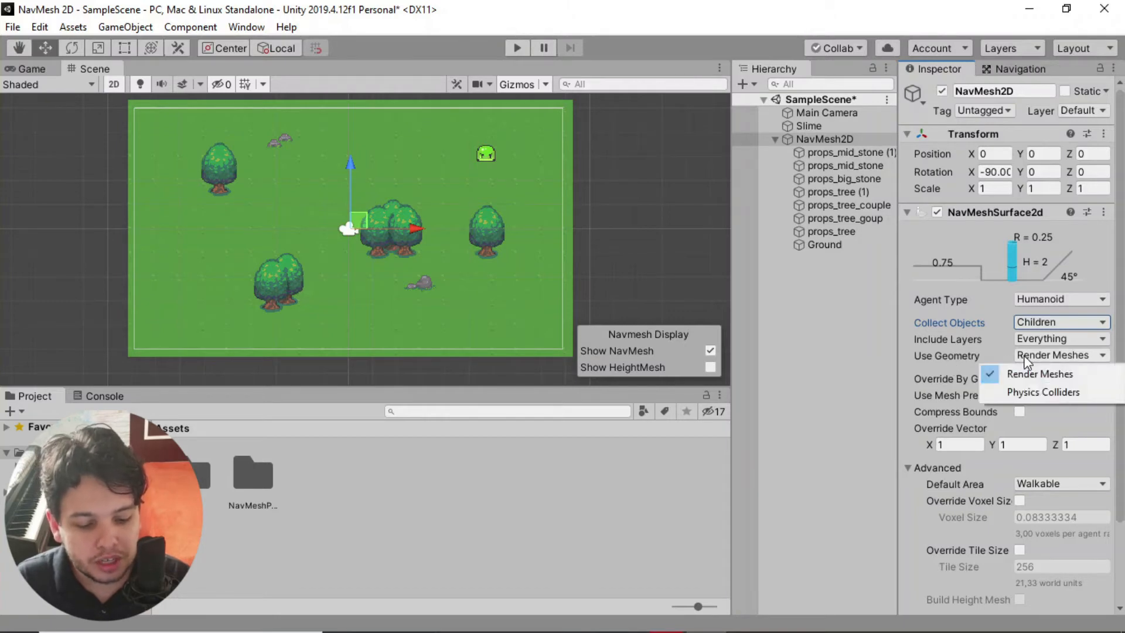
pyautogui.click(1034, 395)
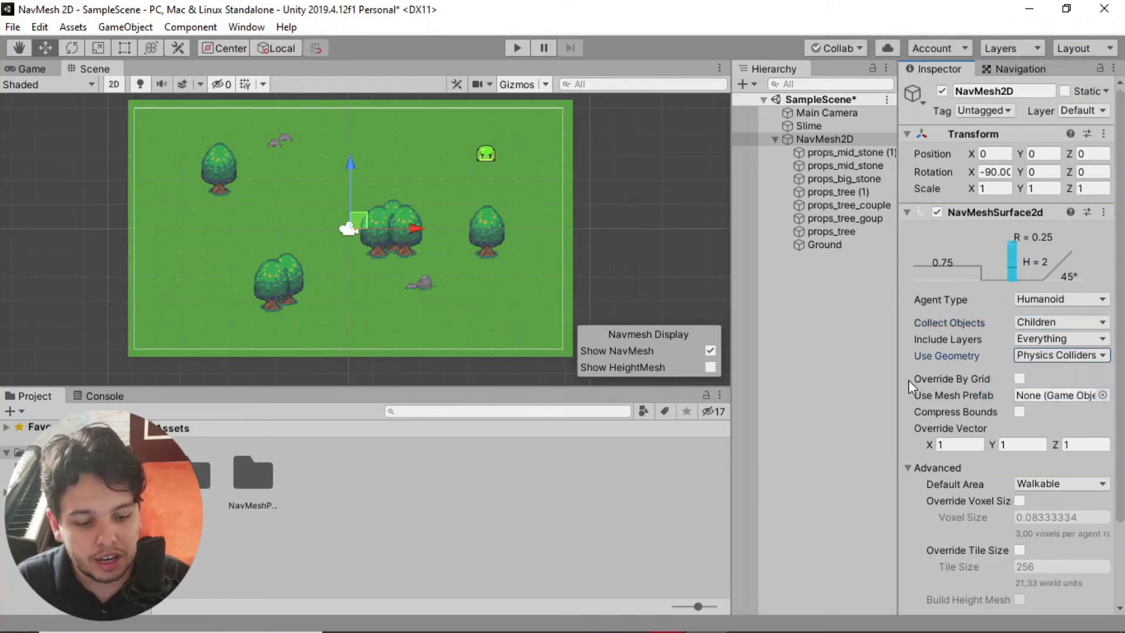
pyautogui.click(854, 307)
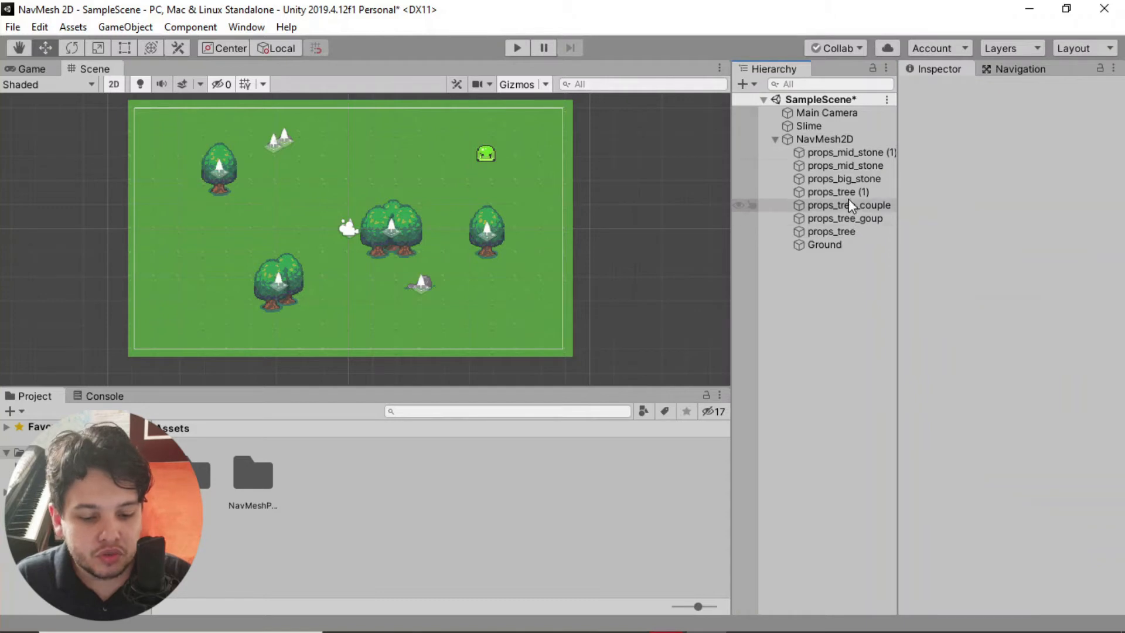
# Step: Add a Box Collider 2D component to all the props and the Ground under NavMesh2D
pyautogui.click(830, 154)
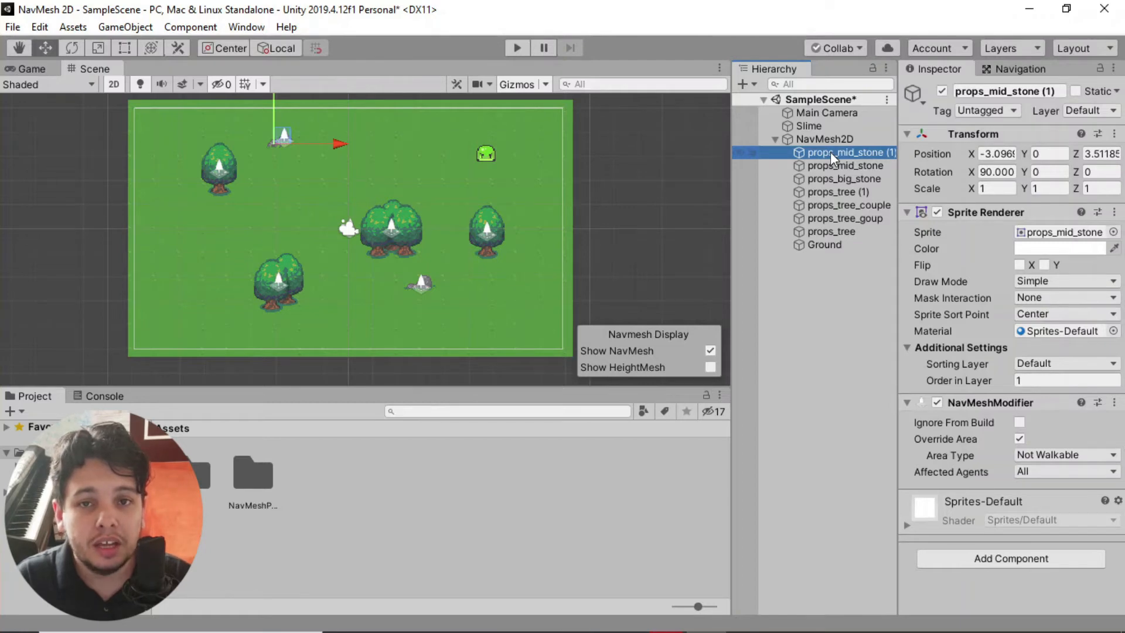
pyautogui.keyDown('shift'); pyautogui.click(821, 244); pyautogui.keyUp('shift')
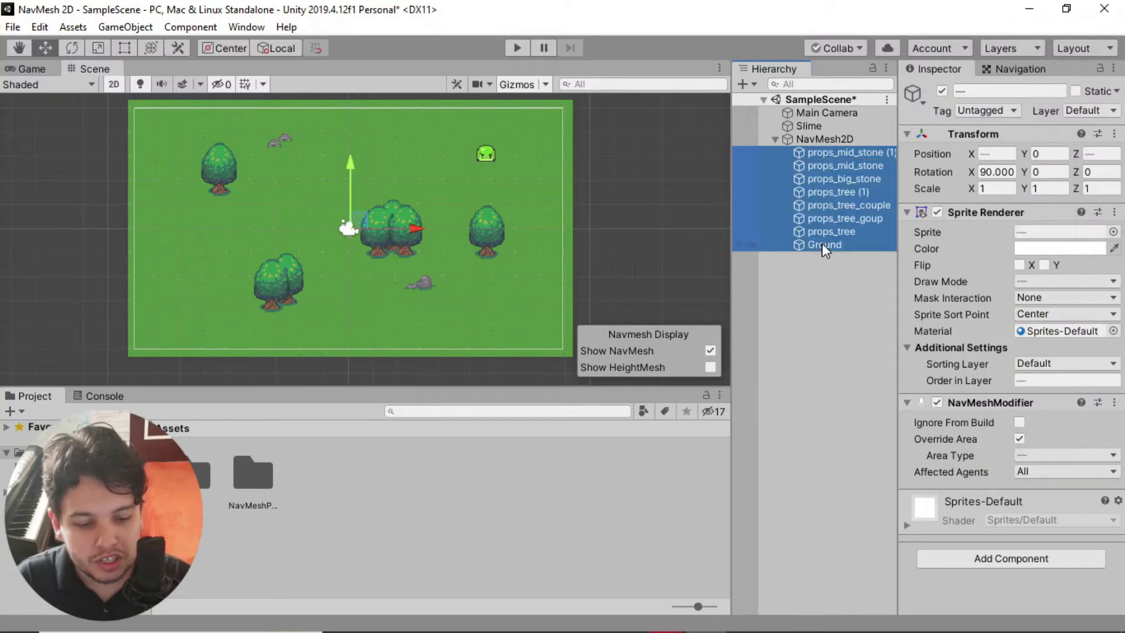
pyautogui.click(993, 557)
pyautogui.write('box')
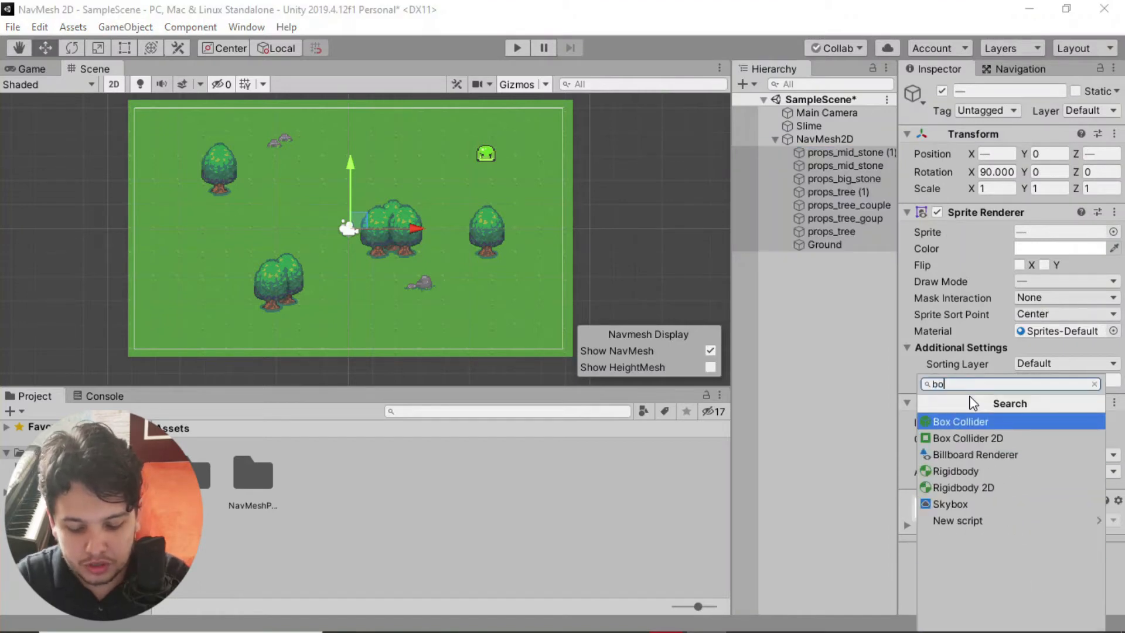
pyautogui.click(973, 438)
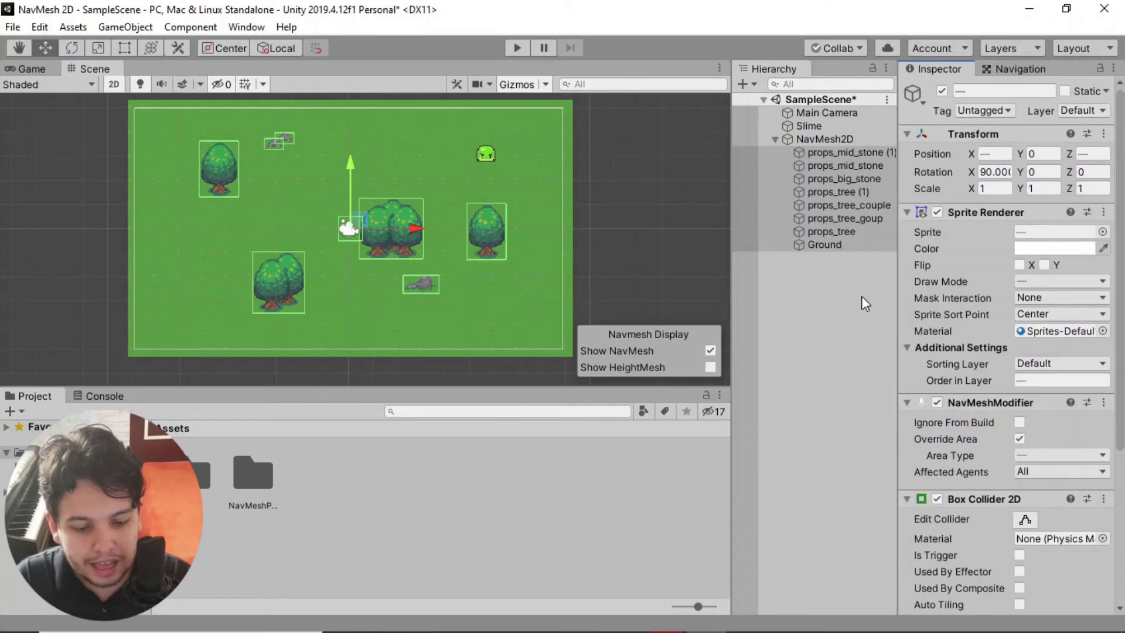
pyautogui.click(842, 293)
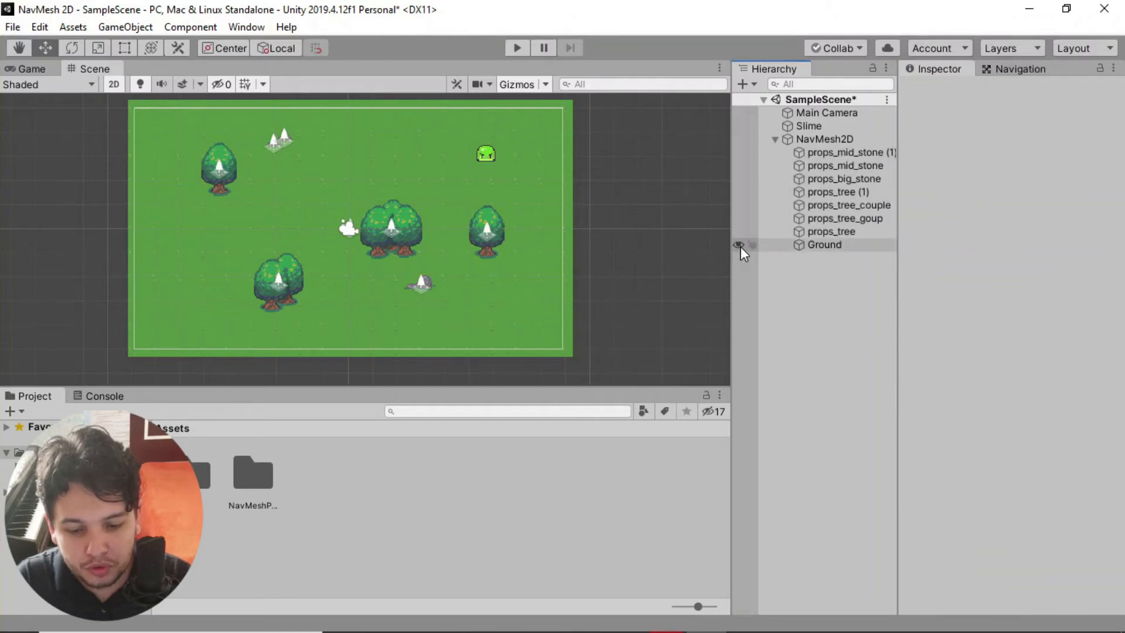
# Step: Enable Auto Tiling on the Ground object's Box Collider 2D so it covers the whole tiled sprite
pyautogui.click(798, 246)
pyautogui.scroll(6, 335, 244)
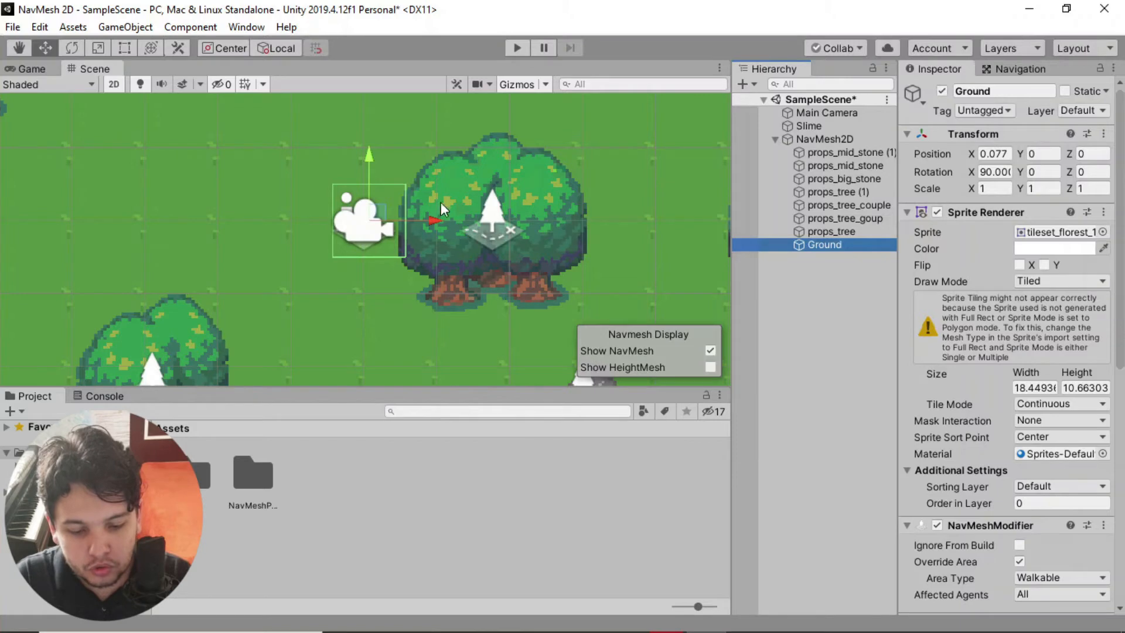
pyautogui.scroll(-10, 325, 234)
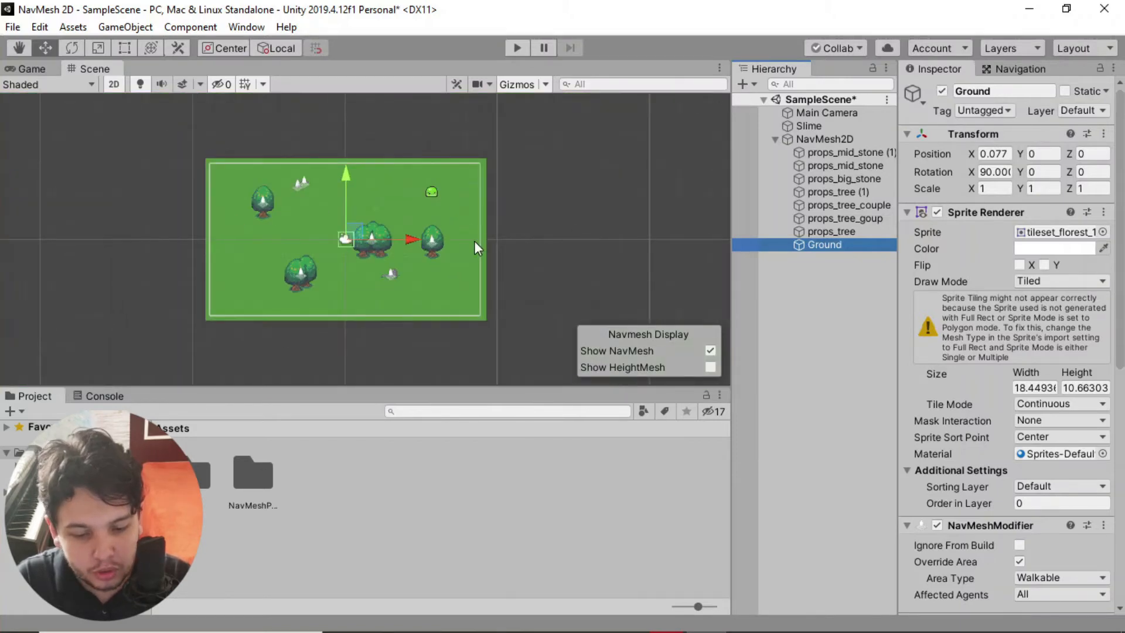
pyautogui.scroll(-5, 1037, 407)
pyautogui.scroll(-3, 1037, 407)
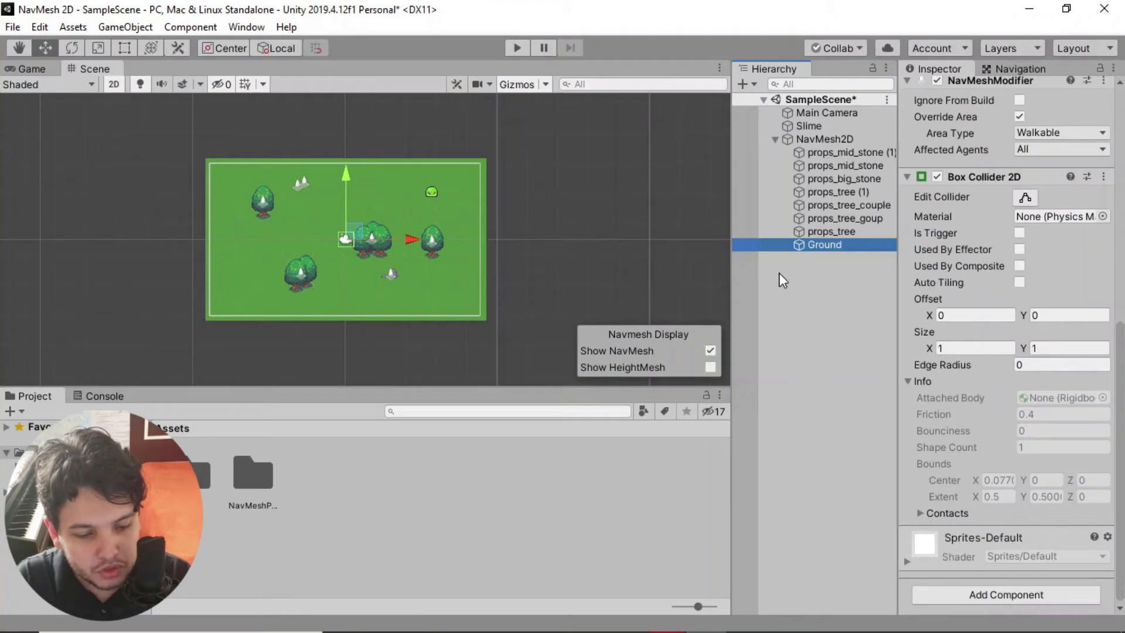
pyautogui.click(1019, 282)
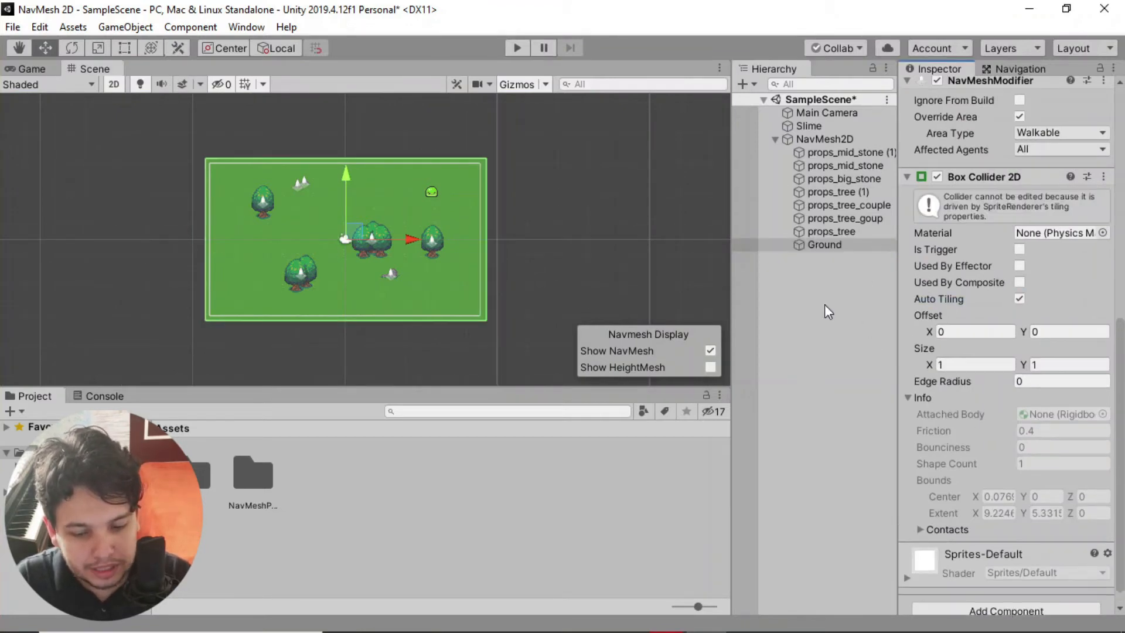
pyautogui.scroll(4, 314, 277)
pyautogui.scroll(-4, 256, 301)
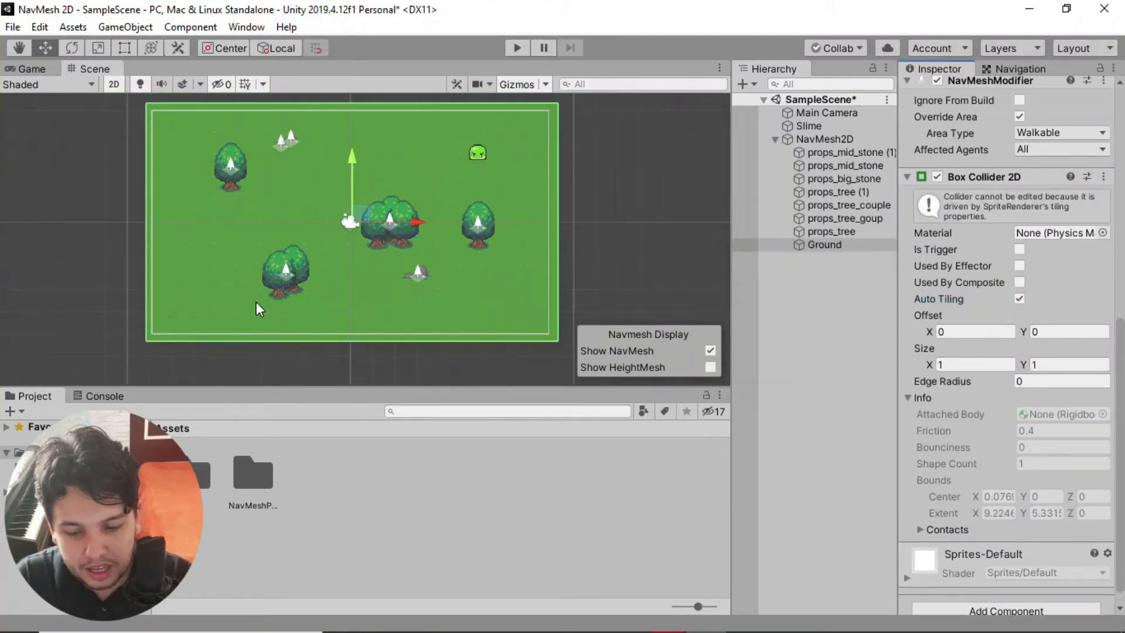
pyautogui.click(828, 276)
# Step: Bake the navigation mesh of the NavMesh2D object's NavMeshSurface2d component and collapse its list of children
pyautogui.click(844, 152)
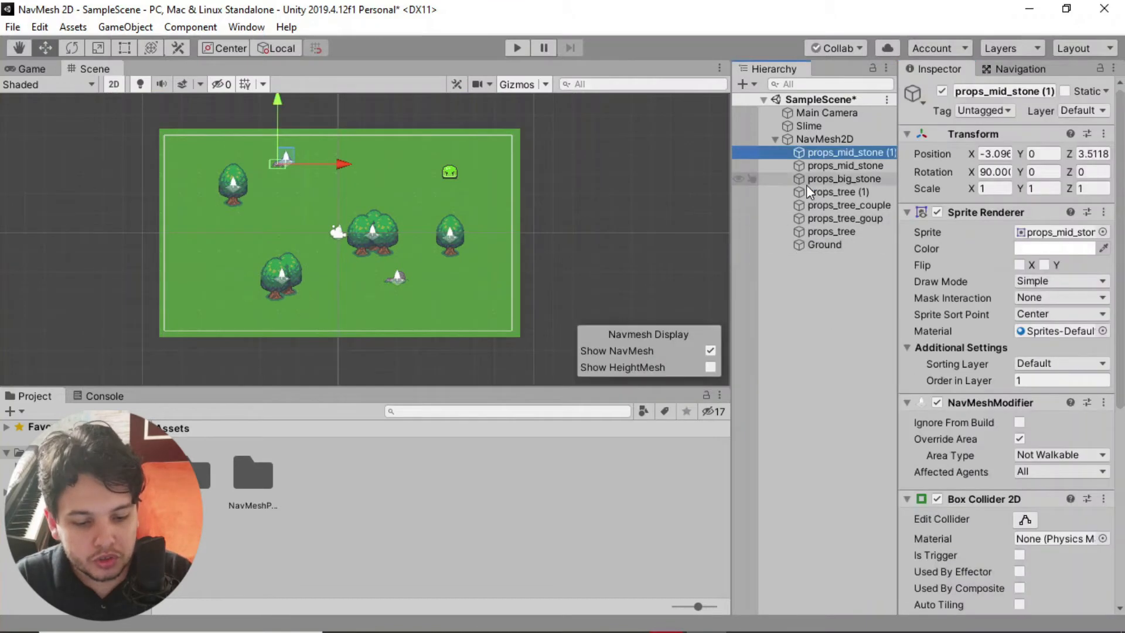
pyautogui.click(811, 246)
pyautogui.scroll(-6, 969, 286)
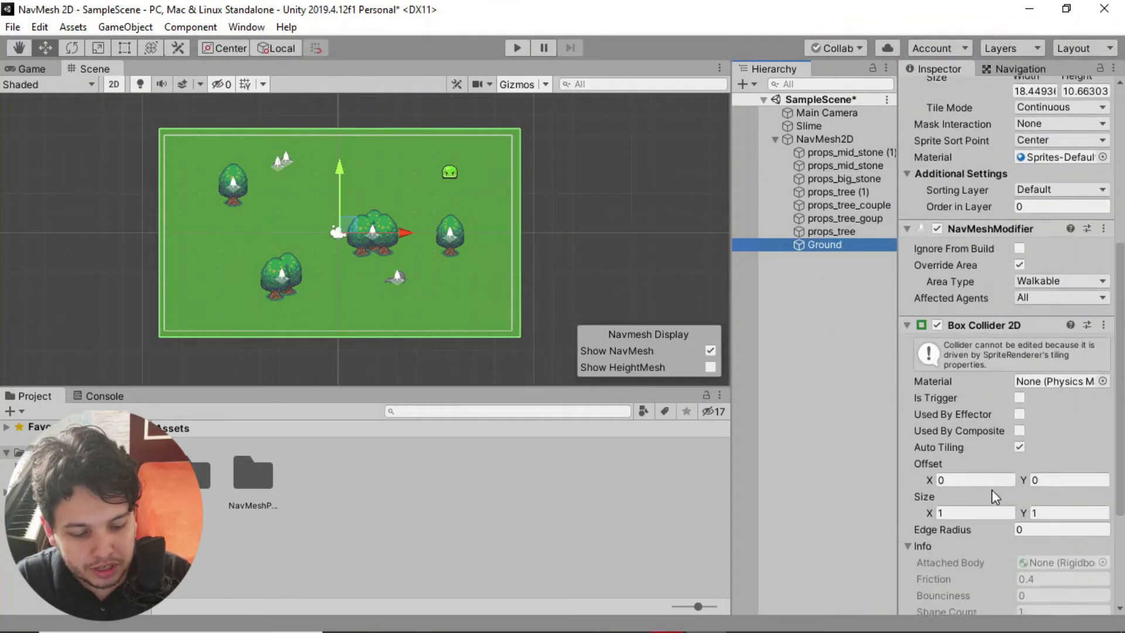
pyautogui.scroll(3, 967, 288)
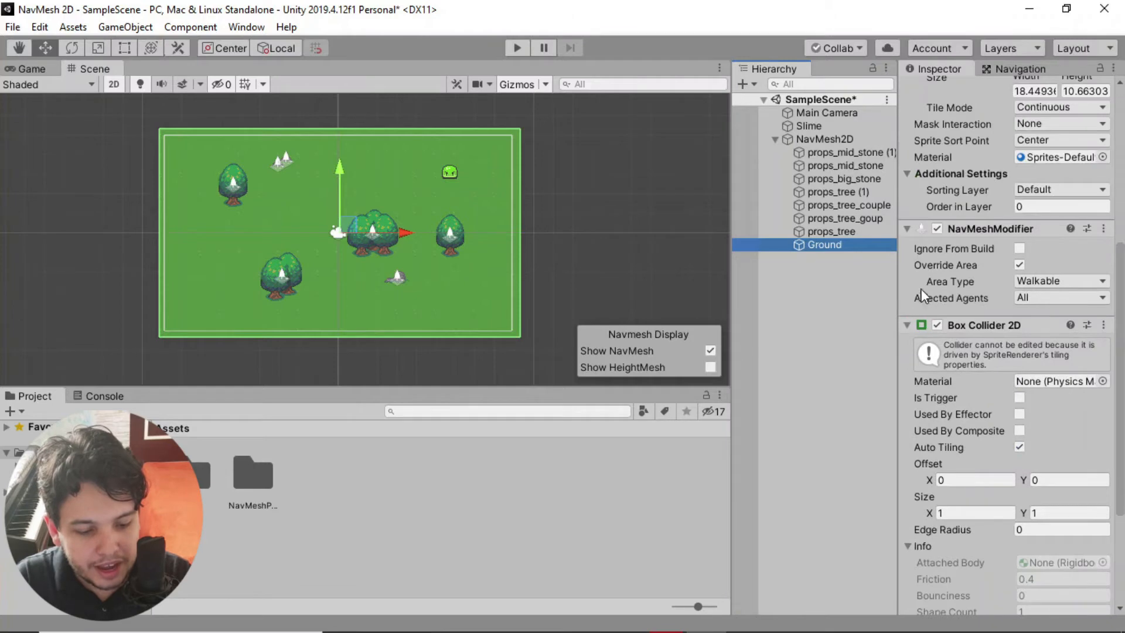
pyautogui.click(826, 139)
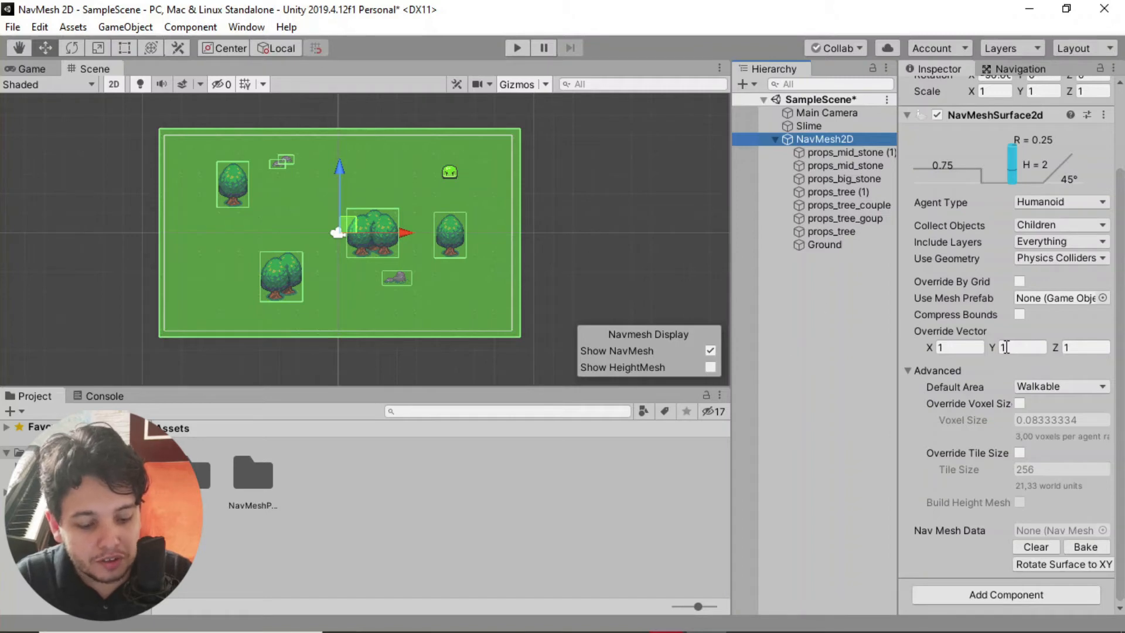
pyautogui.click(1077, 547)
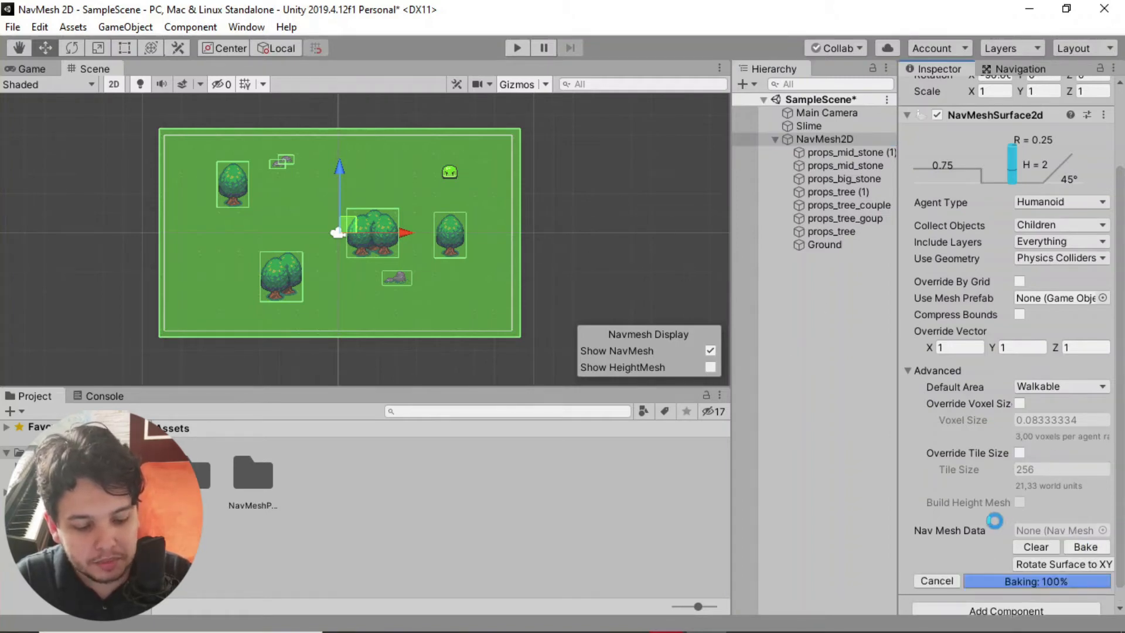
pyautogui.scroll(1, 145, 192)
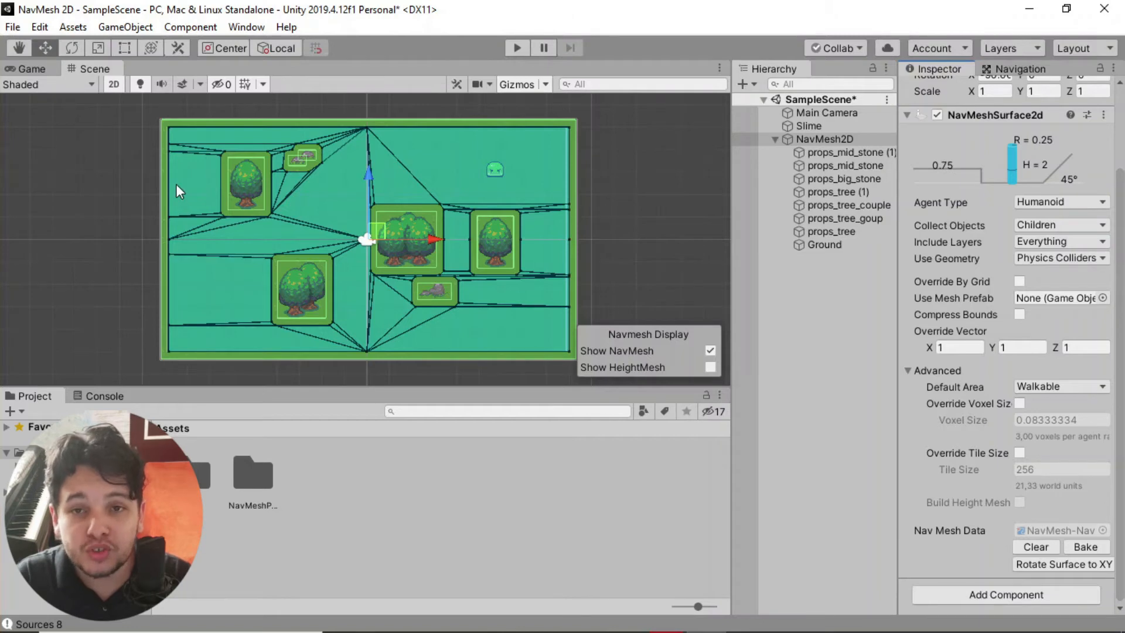
pyautogui.click(833, 300)
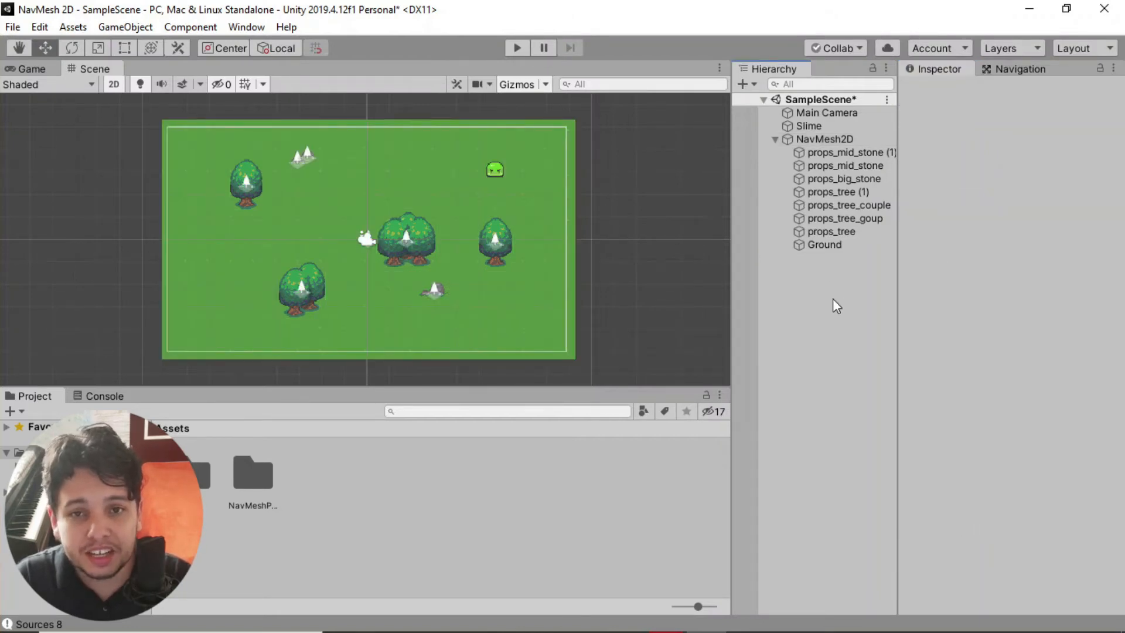
pyautogui.click(775, 140)
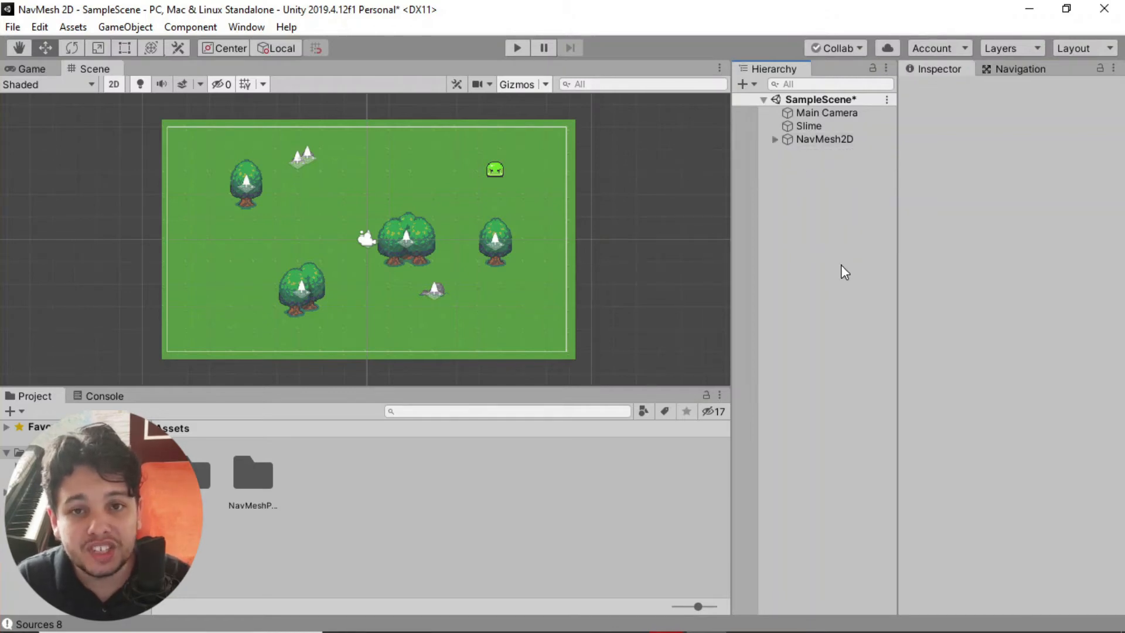
# Step: Place the Circle sprite from the Game folder into the scene just below the tree couple, at about X -3.5, Y -4.3
pyautogui.click(800, 126)
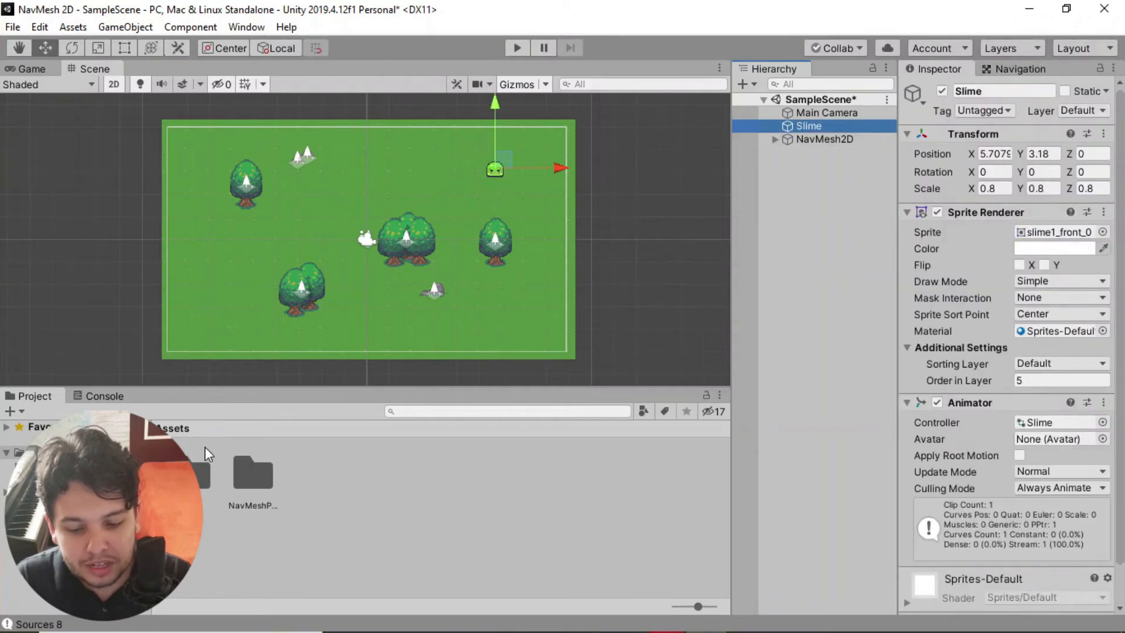
pyautogui.doubleClick(190, 474)
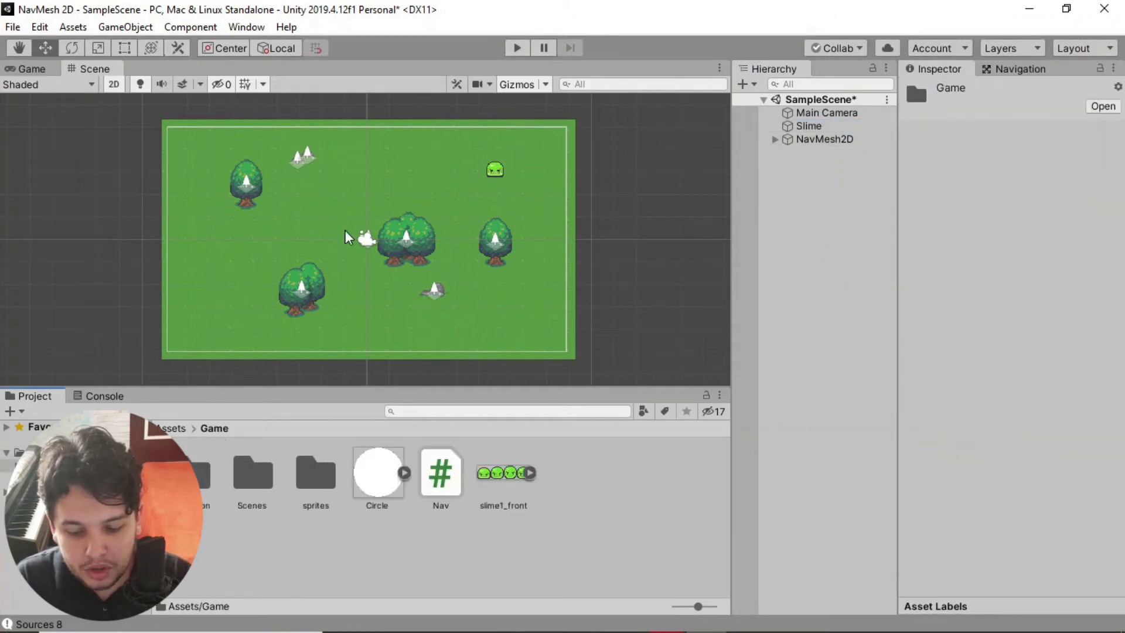
pyautogui.moveTo(373, 489); pyautogui.dragTo(321, 293)
pyautogui.moveTo(212, 300); pyautogui.dragTo(212, 300)
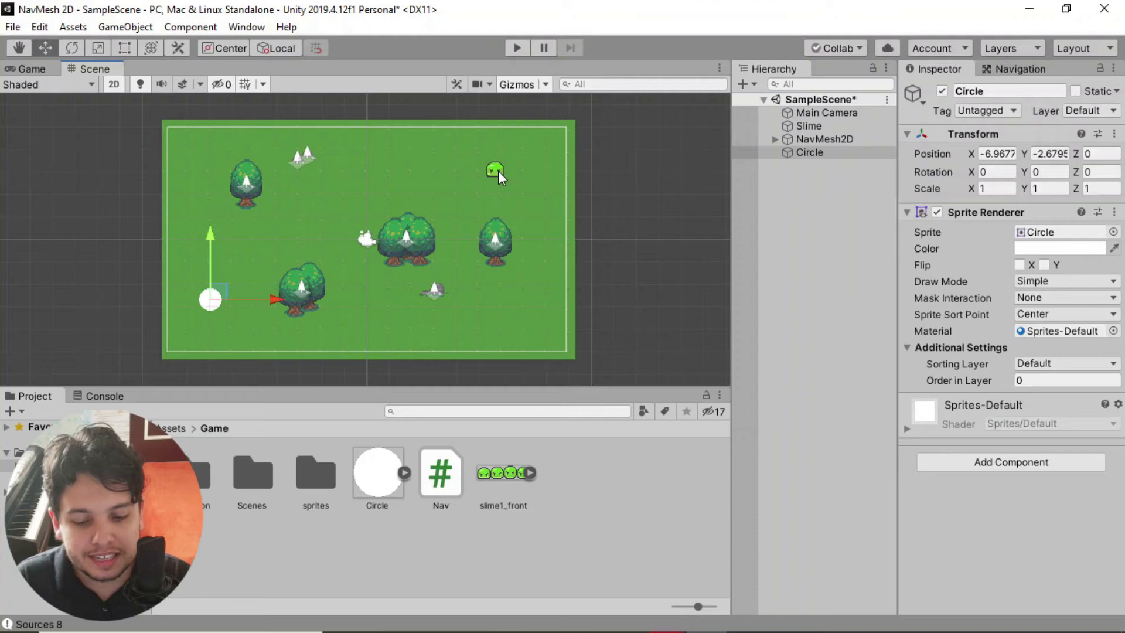
pyautogui.moveTo(217, 304); pyautogui.dragTo(243, 332)
pyautogui.moveTo(248, 291); pyautogui.dragTo(297, 327)
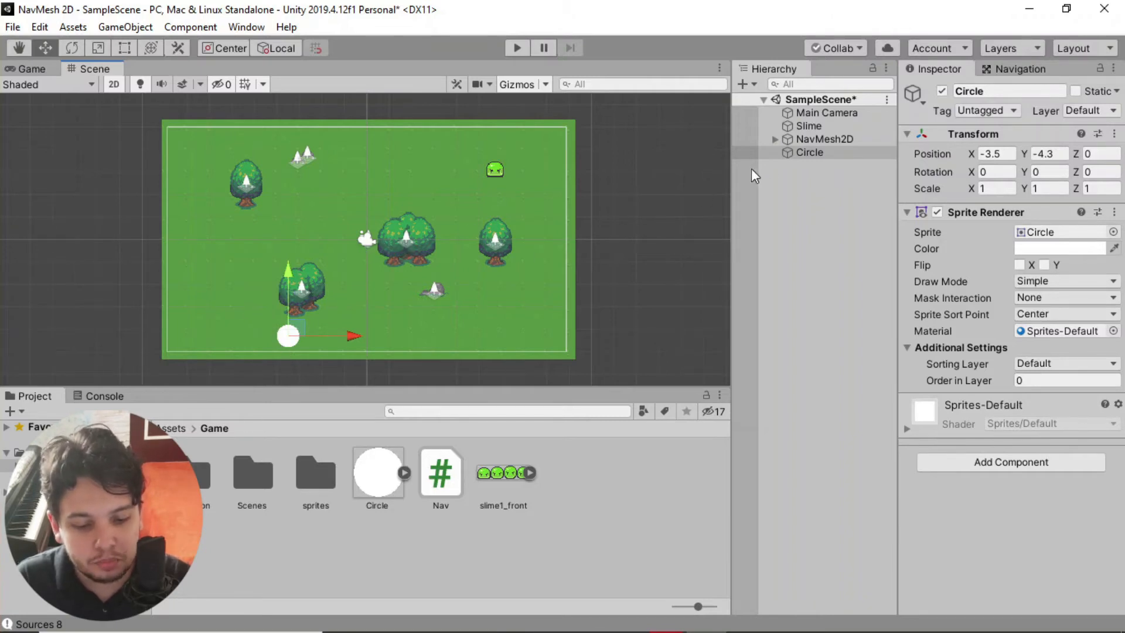
# Step: Rename the Circle object in the scene as Point
pyautogui.rightClick(806, 154)
pyautogui.click(853, 209)
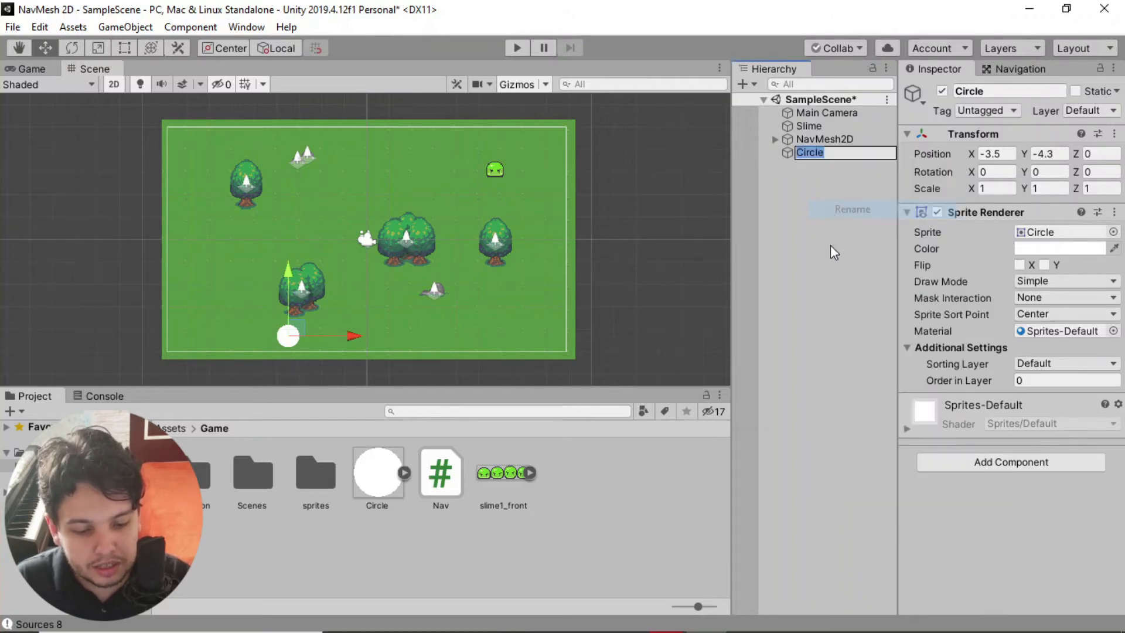
pyautogui.write('Point')
pyautogui.click(833, 251)
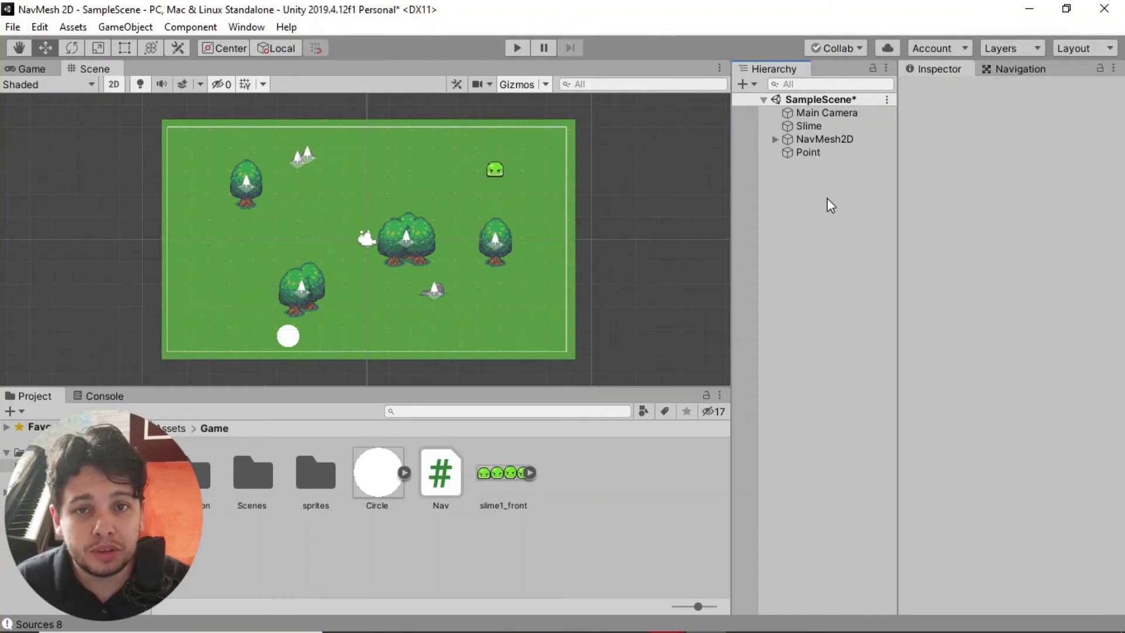
# Step: Open the Nav script in Visual Studio and add the directive using UnityEngine.AI; below using UnityEngine;
pyautogui.click(439, 478)
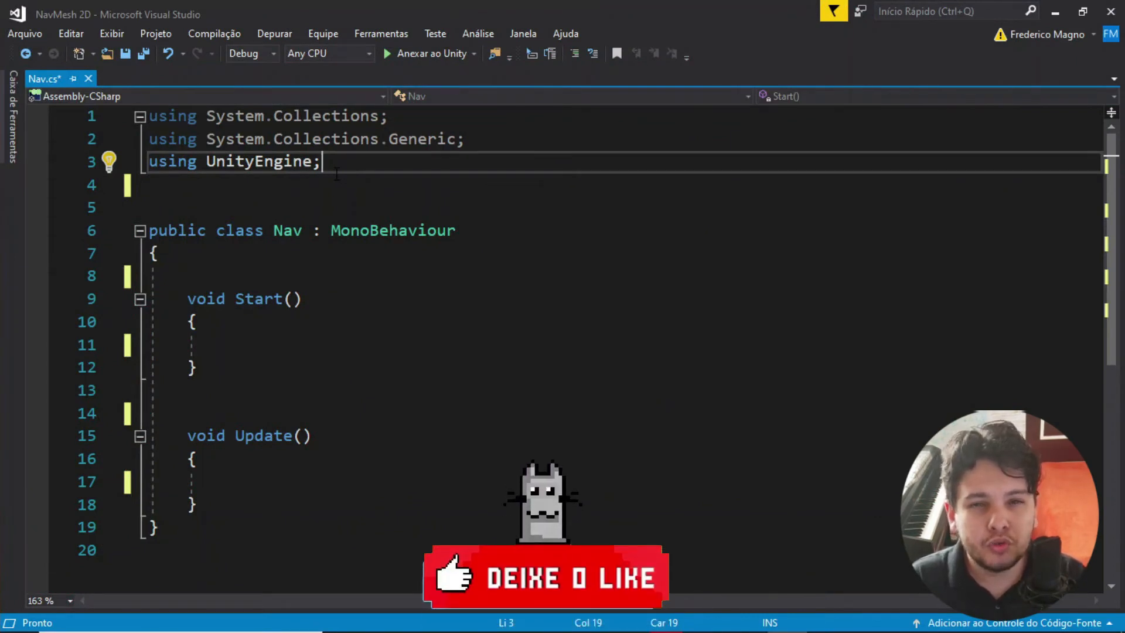
pyautogui.press('Return')
pyautogui.write('us')
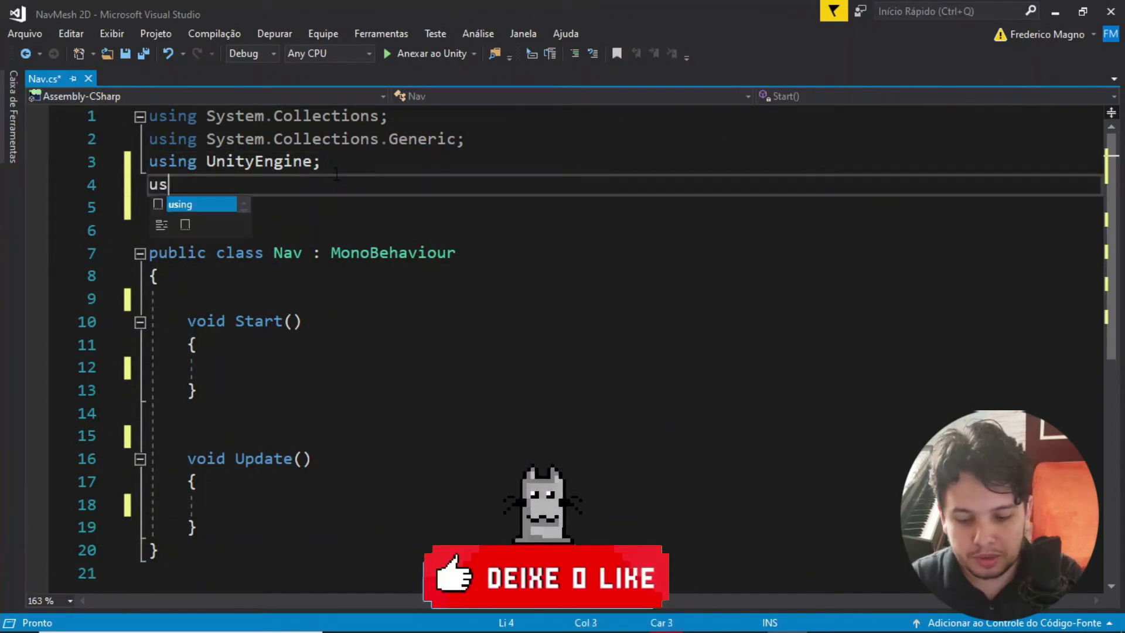
pyautogui.write('ing unity')
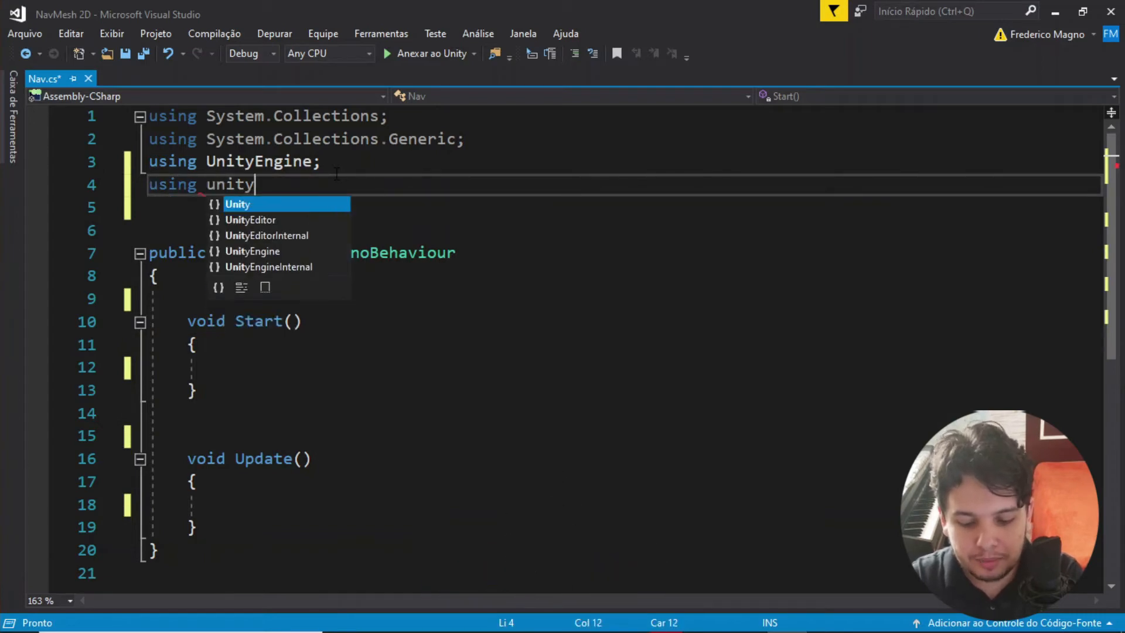
pyautogui.press('Escape')
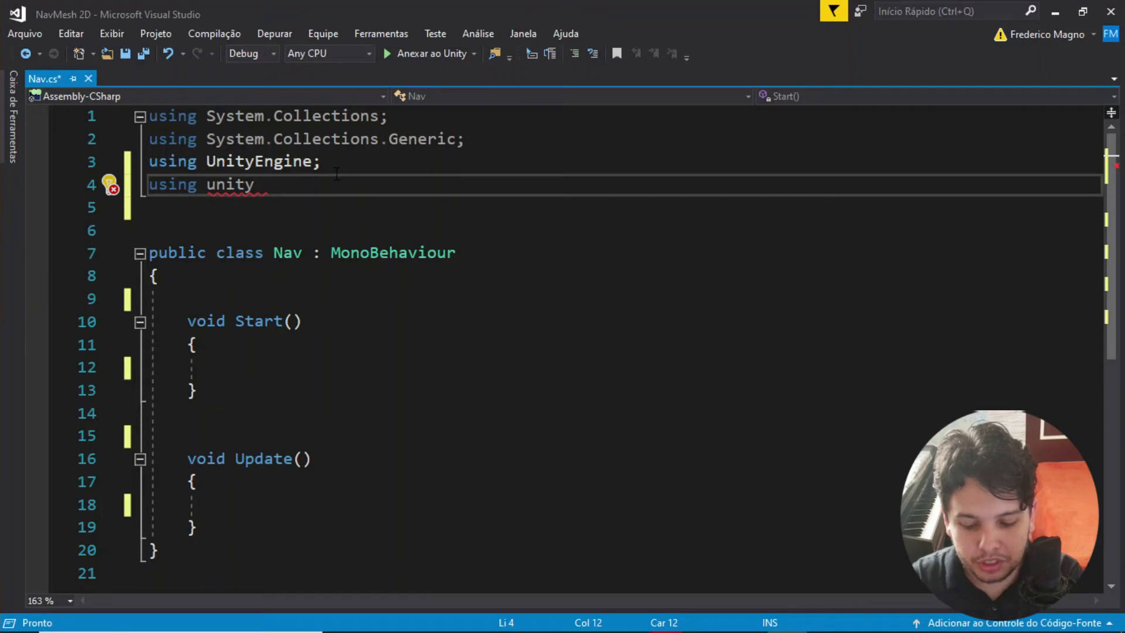
pyautogui.press('BackSpace')
pyautogui.press('BackSpace')
pyautogui.press('BackSpace')
pyautogui.press('BackSpace')
pyautogui.press('BackSpace')
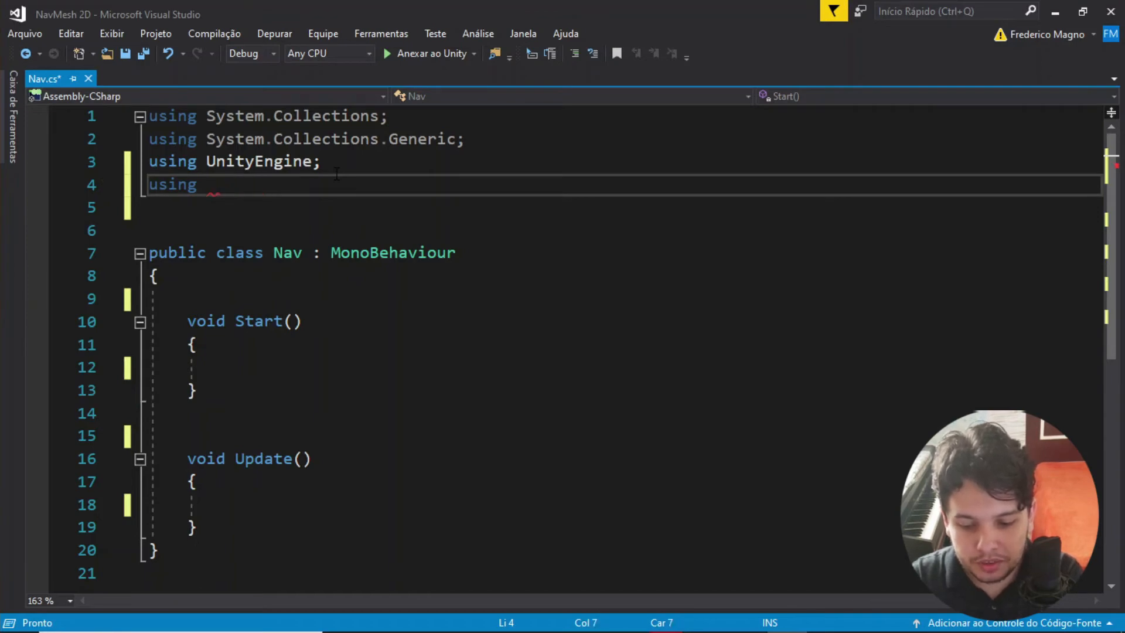
pyautogui.write('Unity')
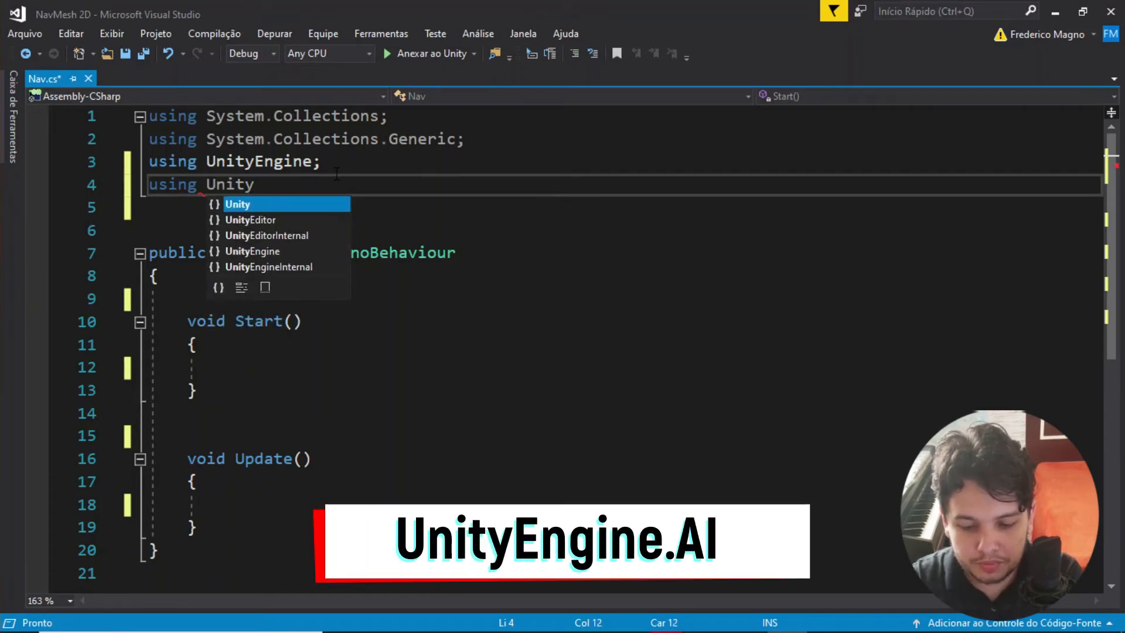
pyautogui.write('Engine.')
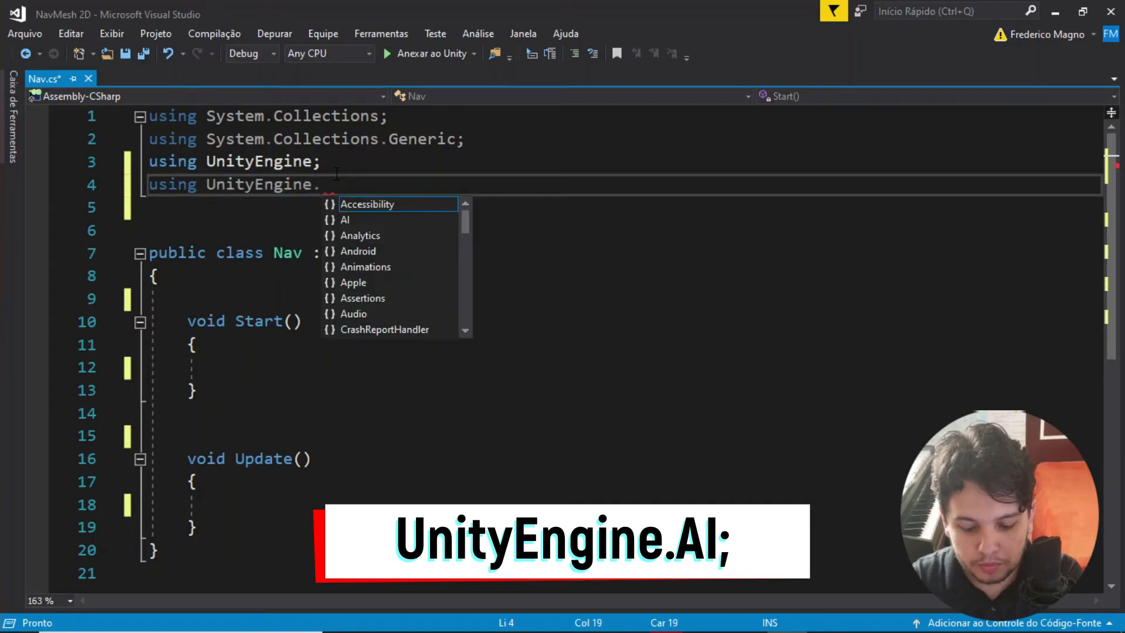
pyautogui.write('Ai;')
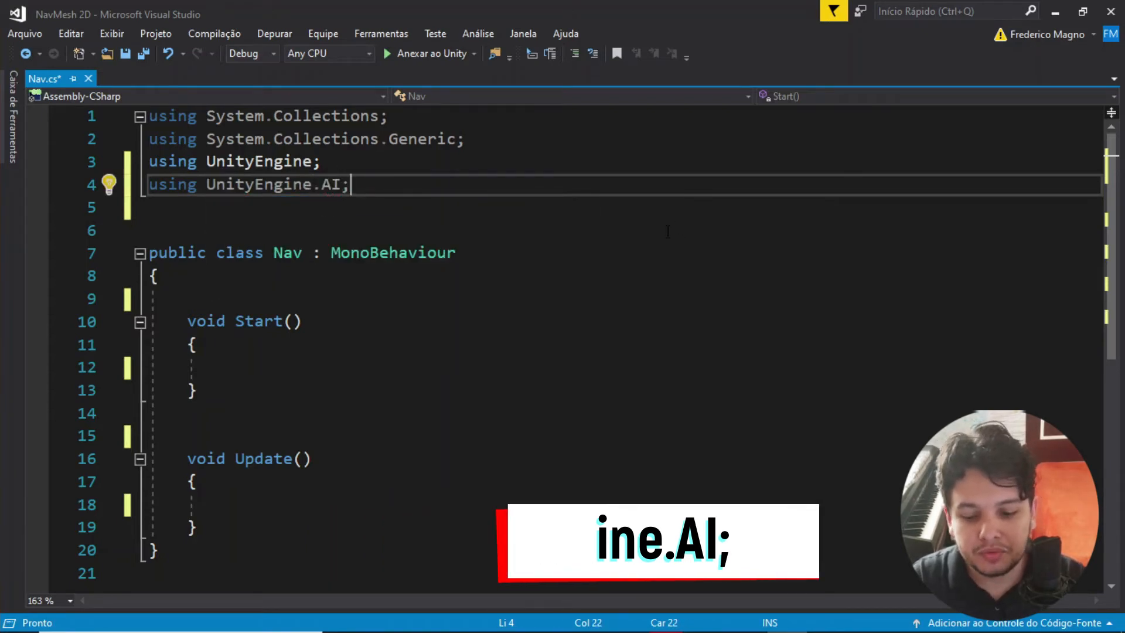
# Step: Declare the field private GameObject Point; at the beginning of the Nav class
pyautogui.click(628, 298)
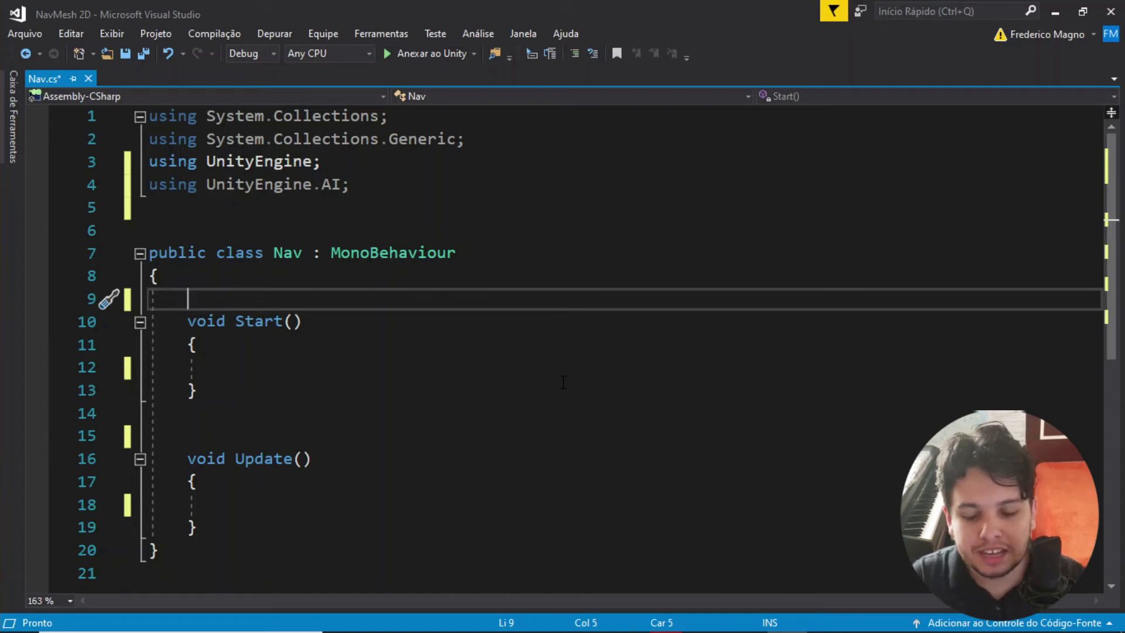
pyautogui.write('pr')
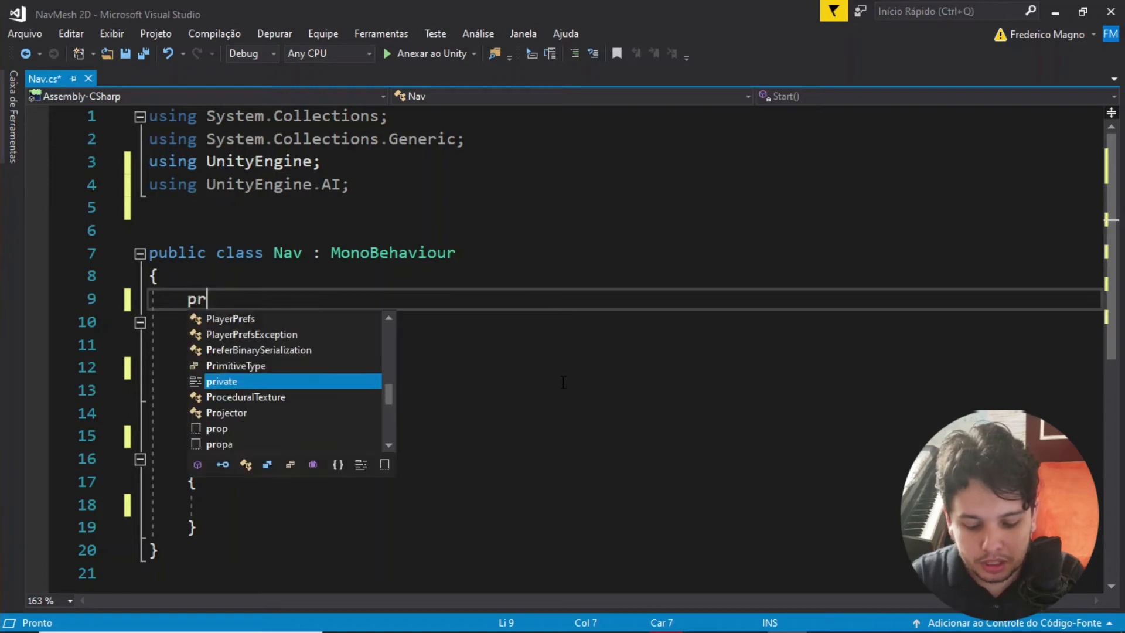
pyautogui.write('ivate game ')
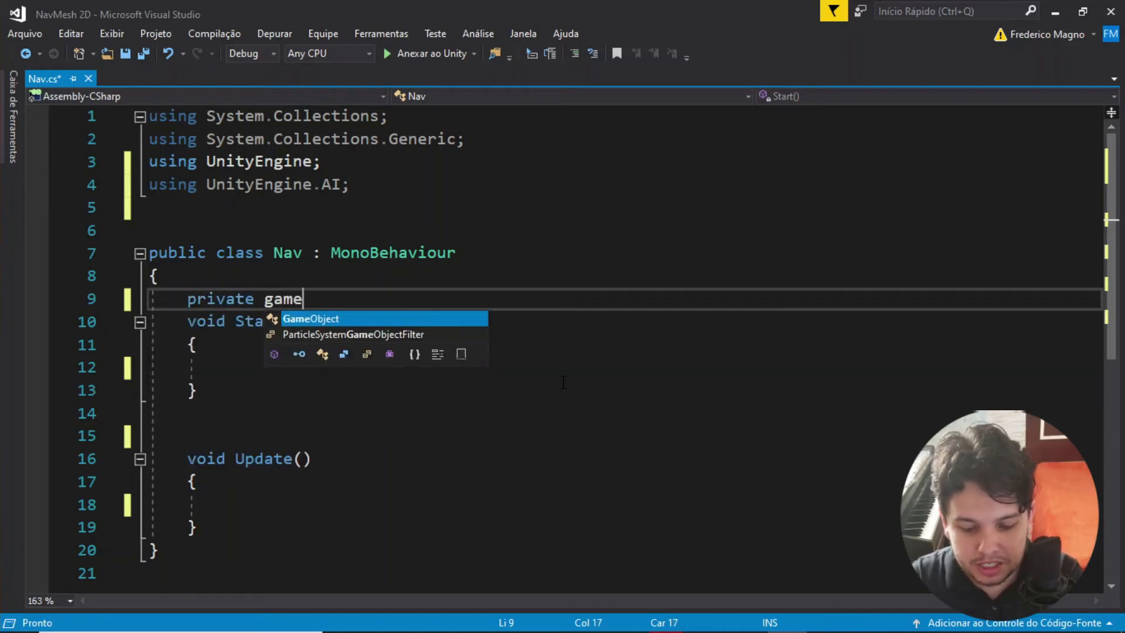
pyautogui.write('Point;')
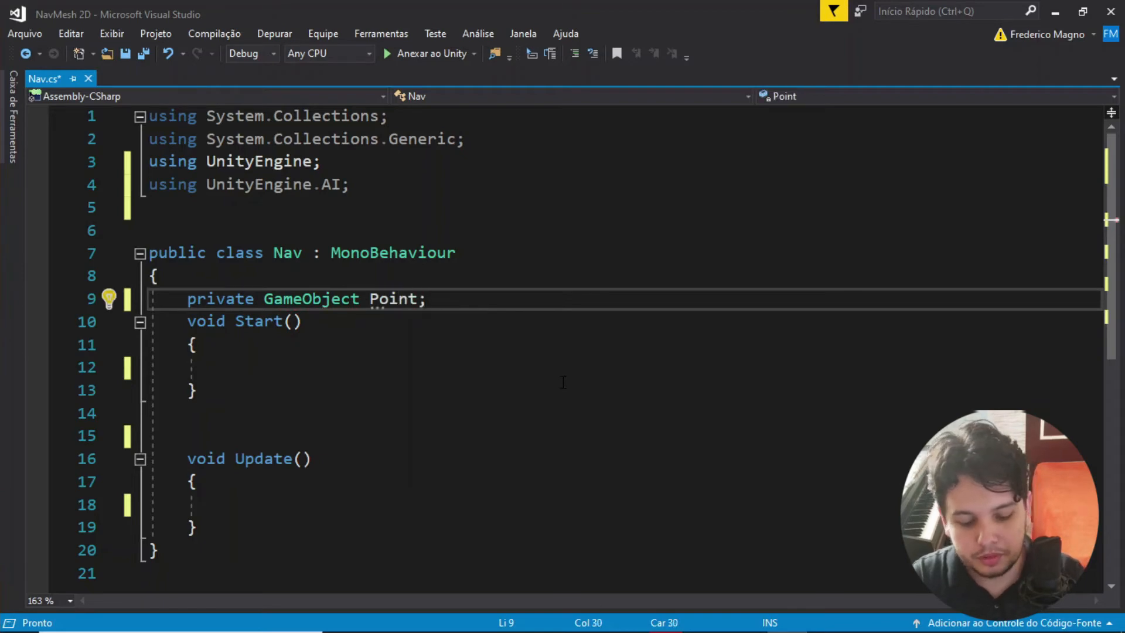
# Step: Declare the field private NavMeshAgent agent; below the Point field
pyautogui.press('Return')
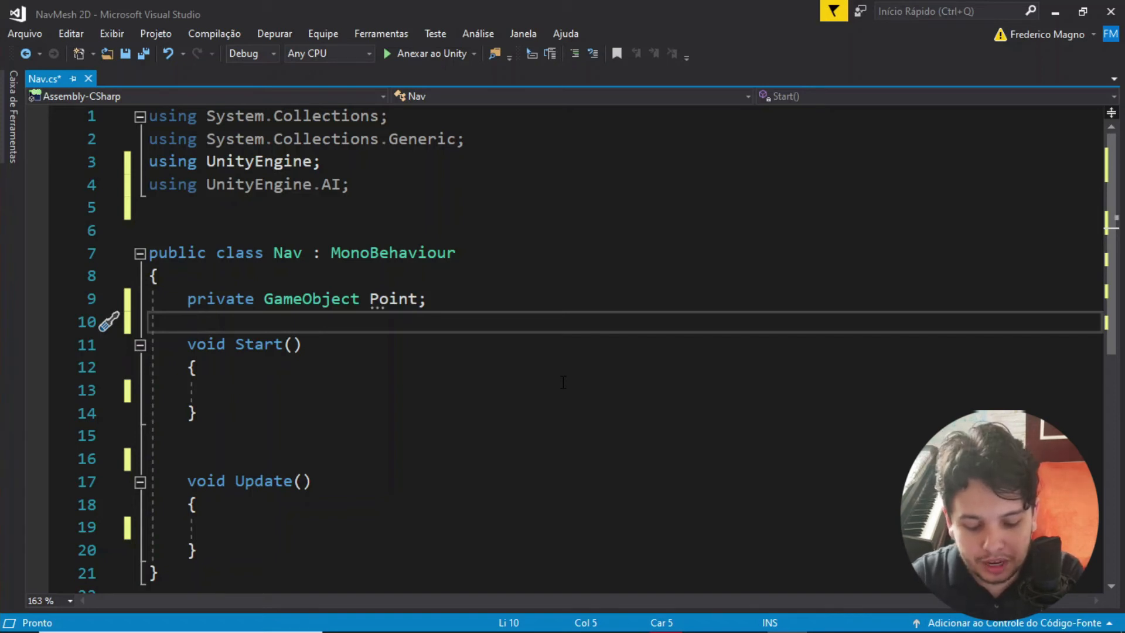
pyautogui.write('private')
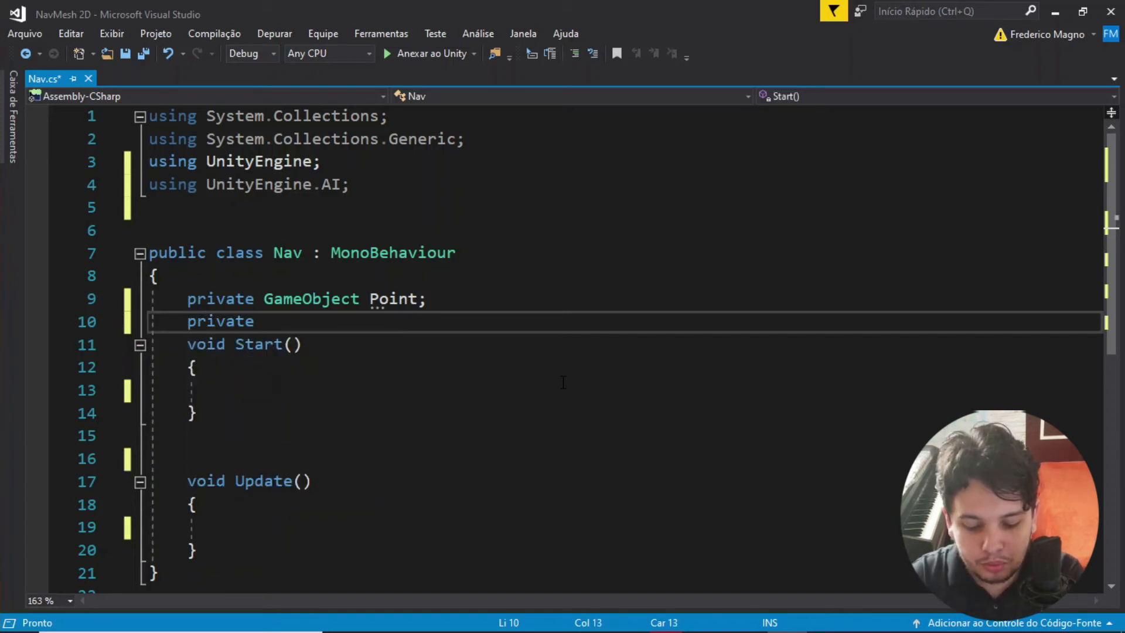
pyautogui.write(' navem')
pyautogui.press('Down')
pyautogui.press('Down')
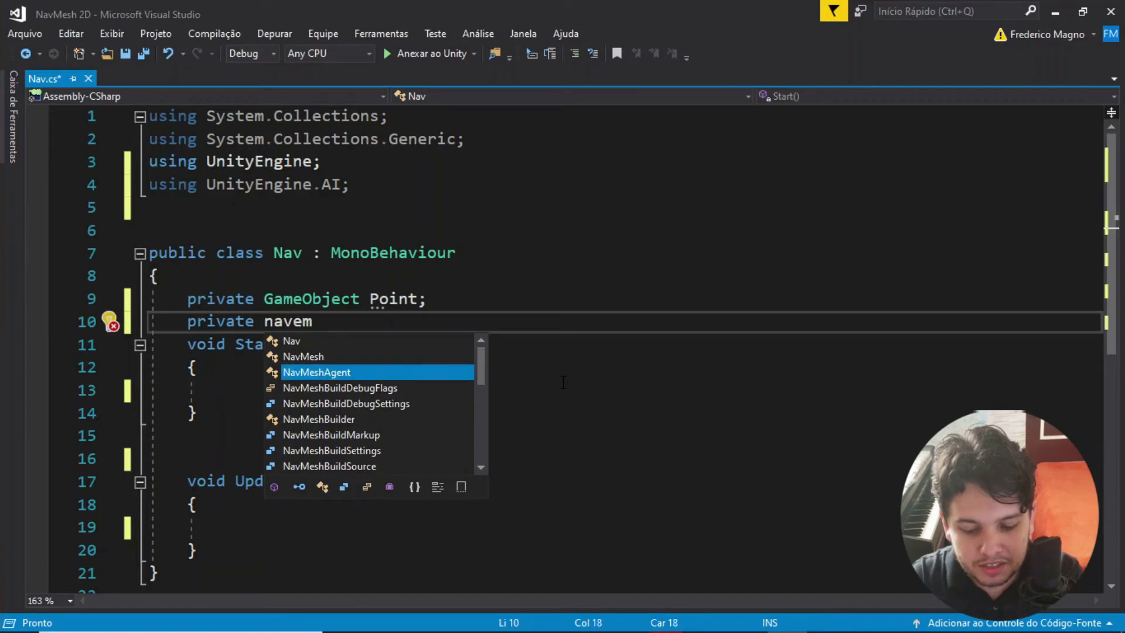
pyautogui.press('Tab')
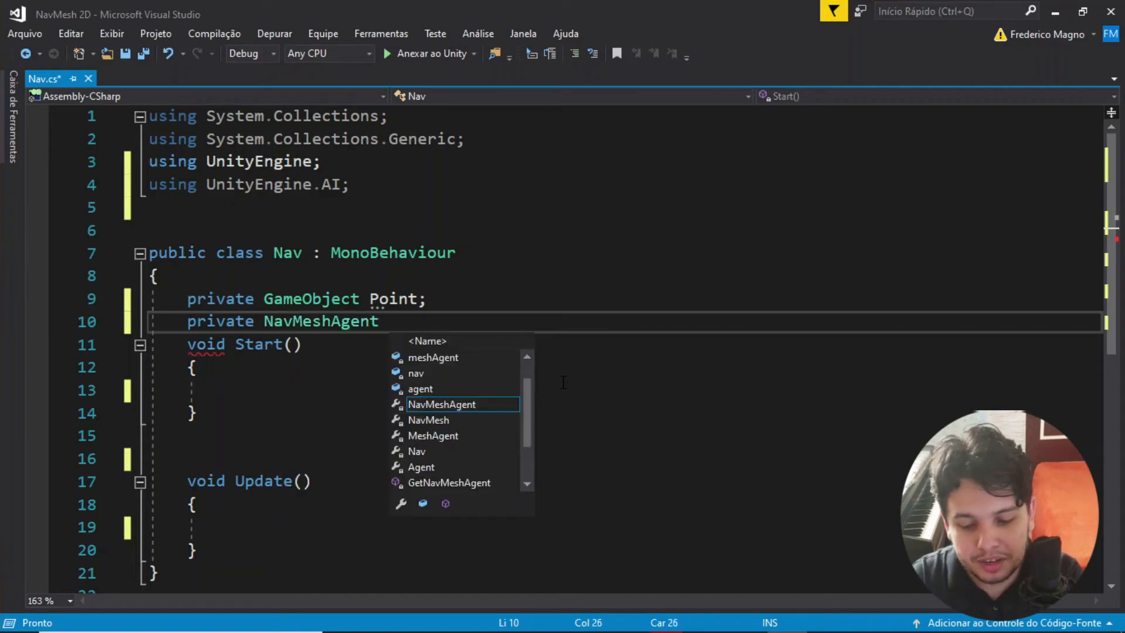
pyautogui.write('agent;')
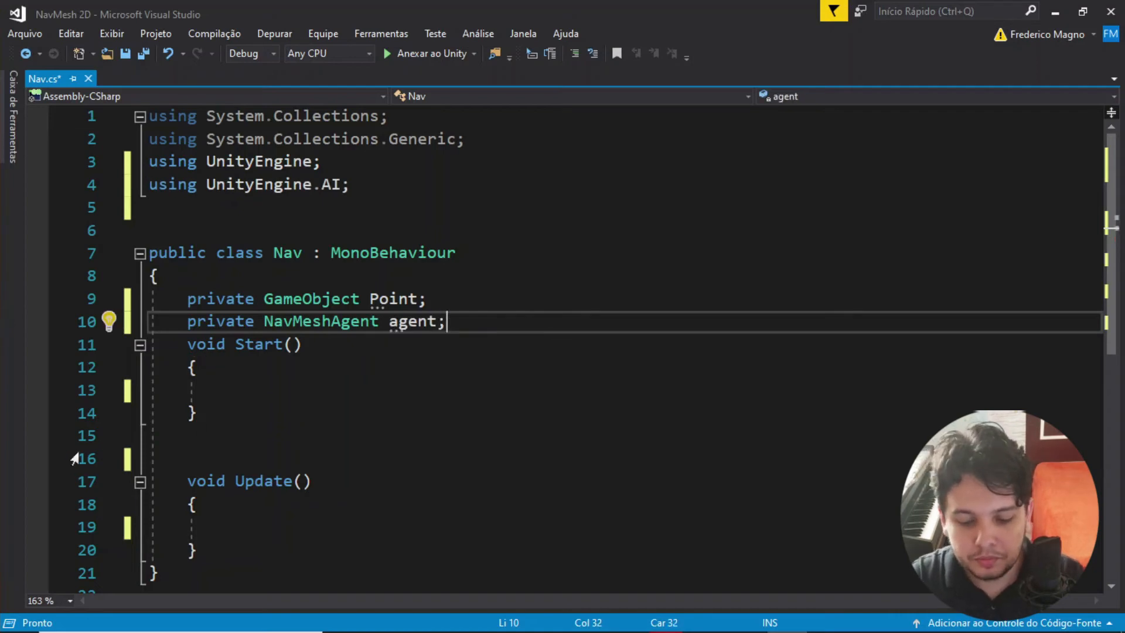
# Step: Add the statement agent.updateRotation = false; inside the Start method
pyautogui.click(399, 392)
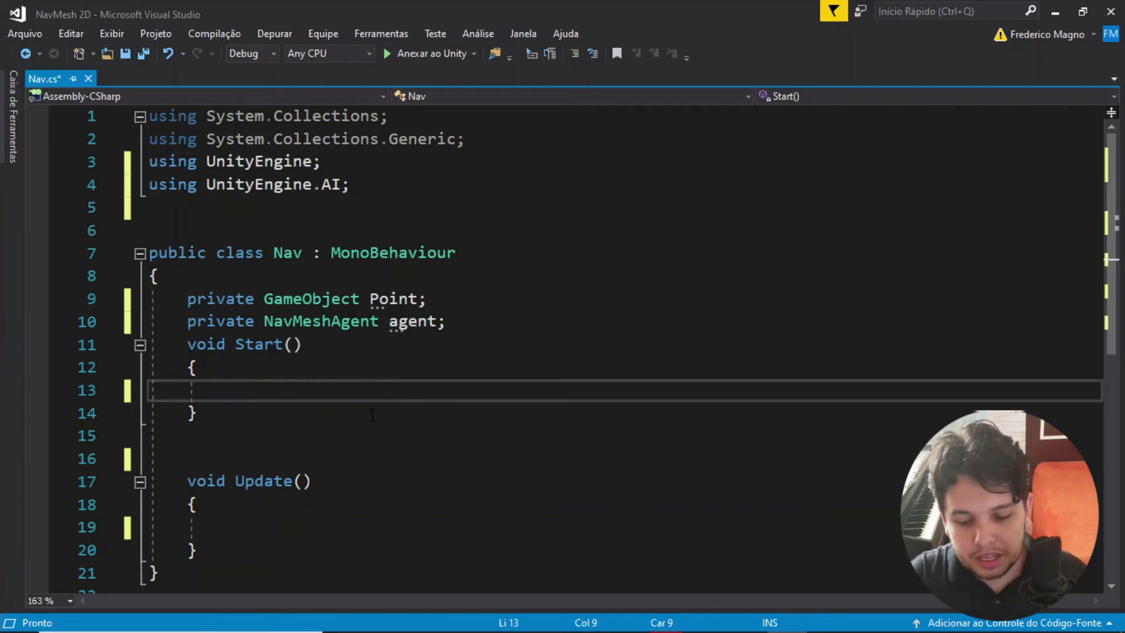
pyautogui.write('agent')
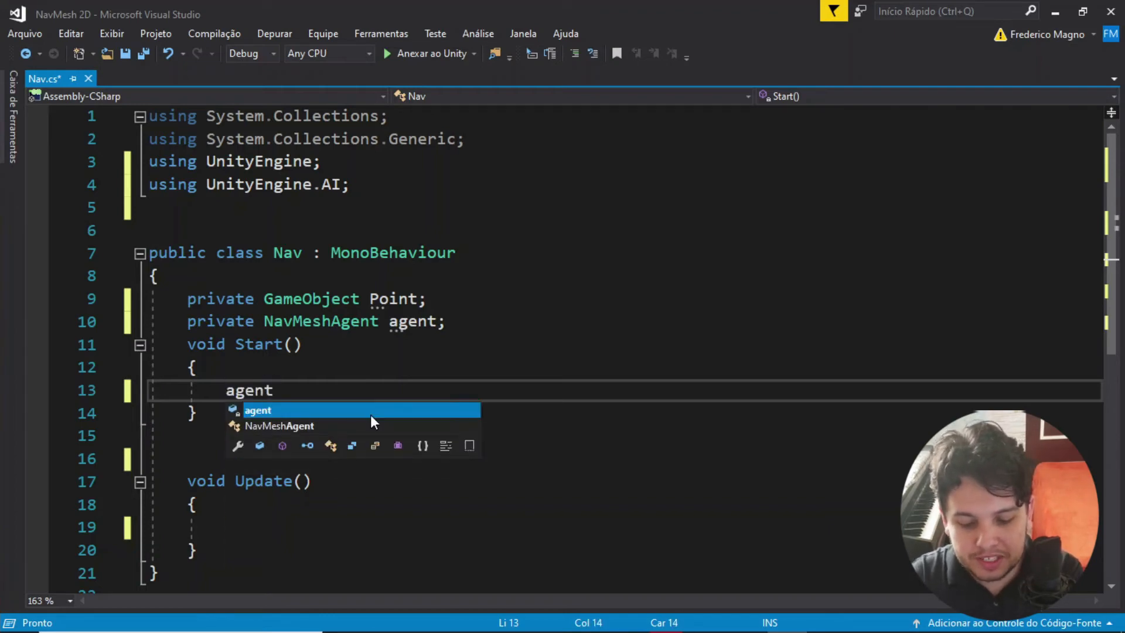
pyautogui.press('Escape')
pyautogui.write('.')
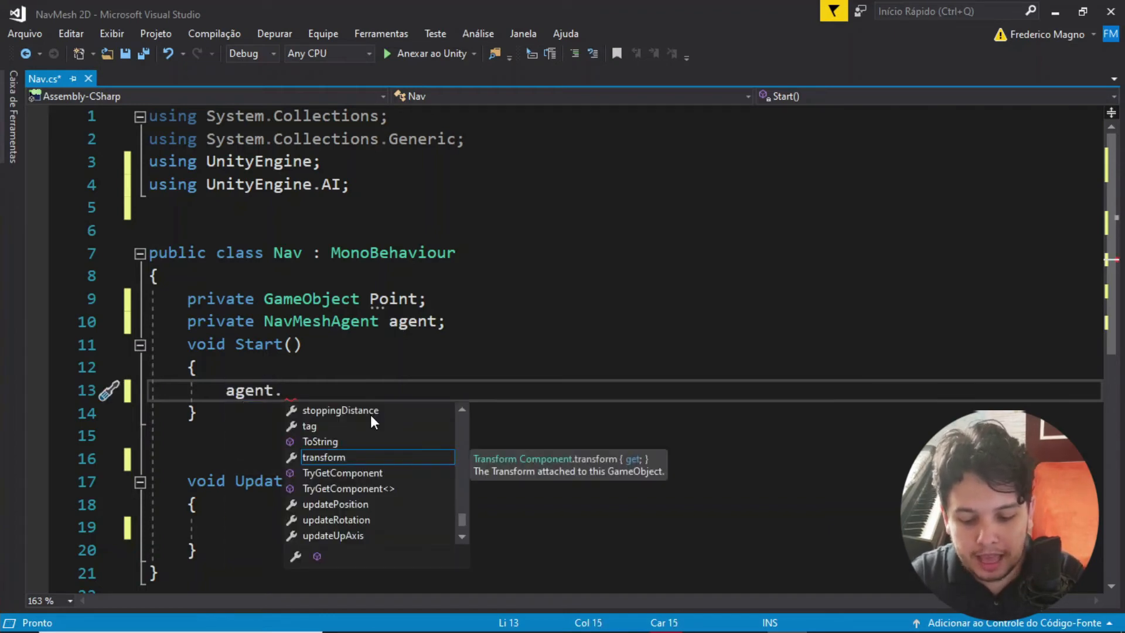
pyautogui.write('u')
pyautogui.press('Down')
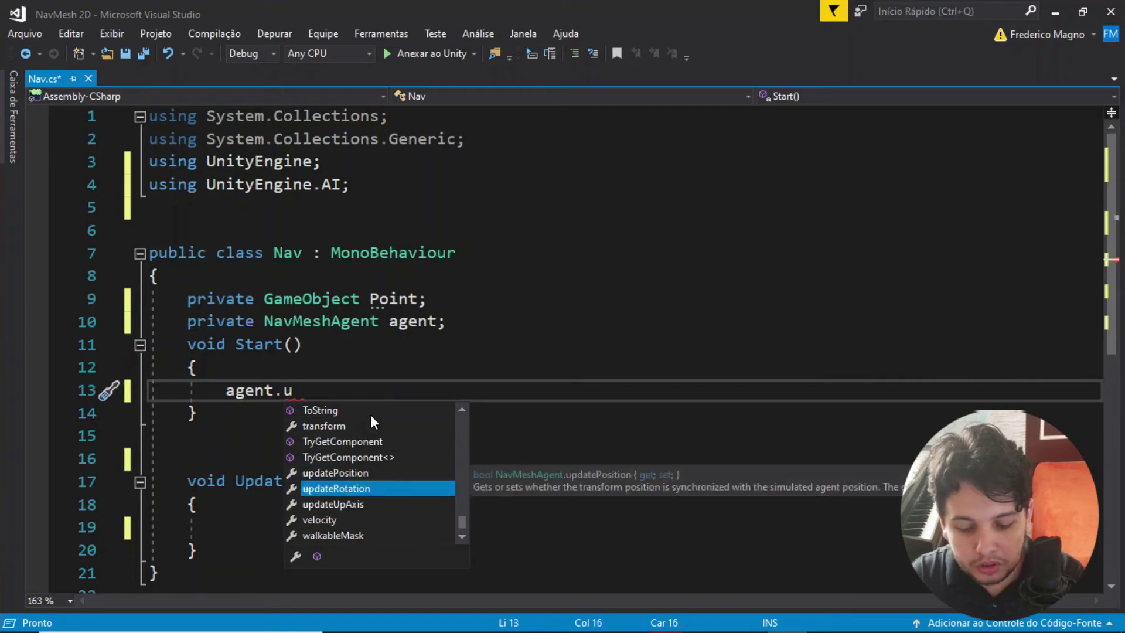
pyautogui.press('Tab')
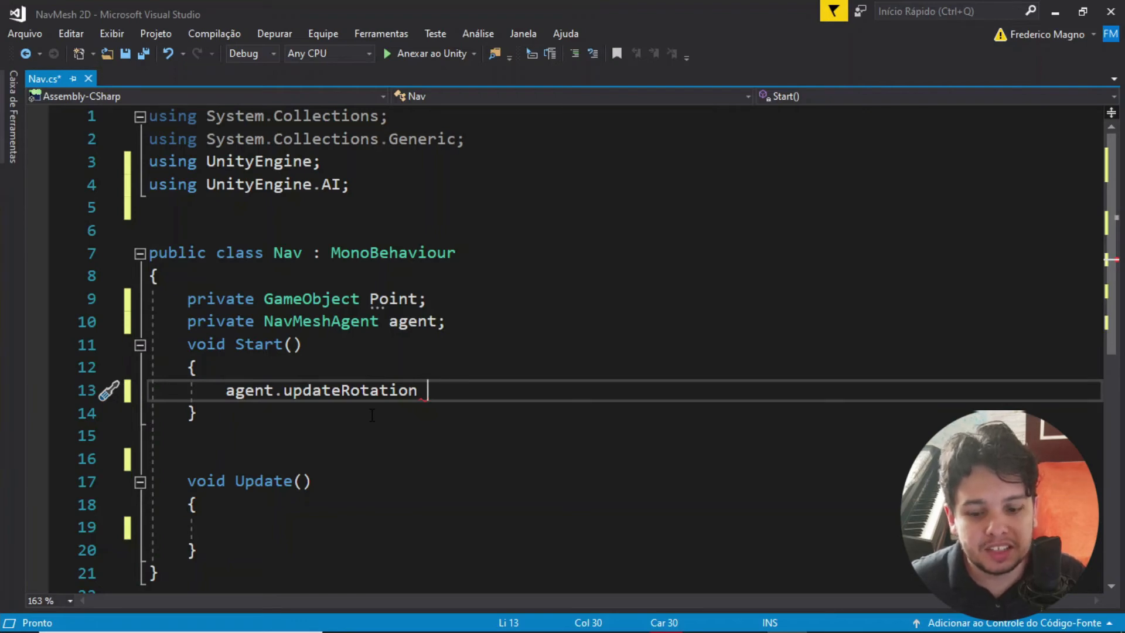
pyautogui.write('= false;')
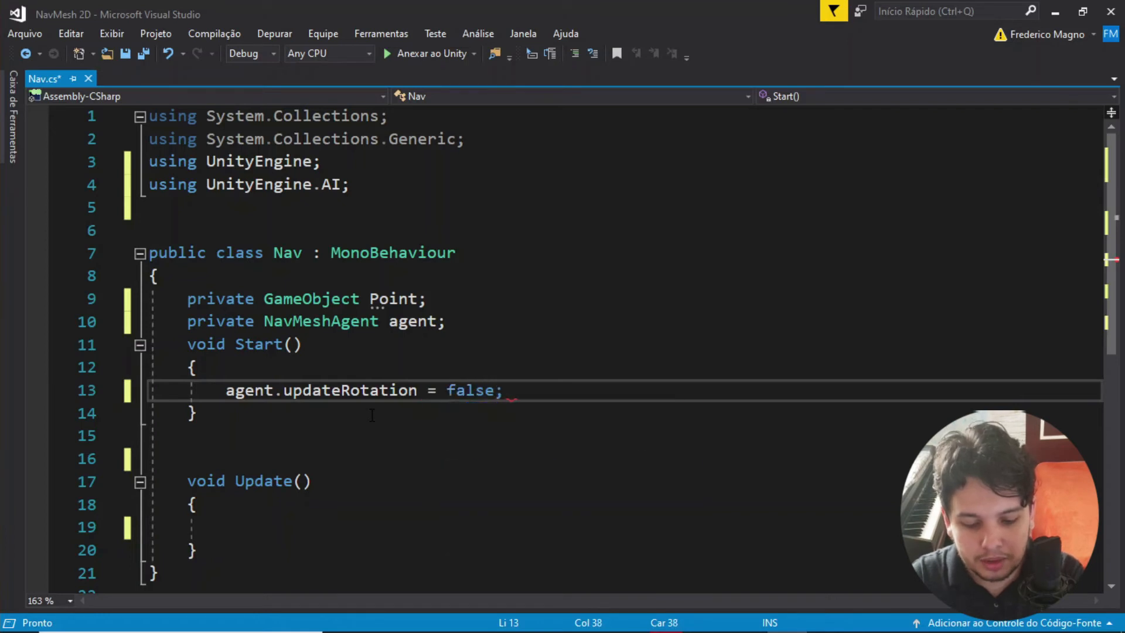
# Step: Add the statement agent.updateUpAxis = false; below the updateRotation line in Start
pyautogui.press('Return')
pyautogui.write('agent')
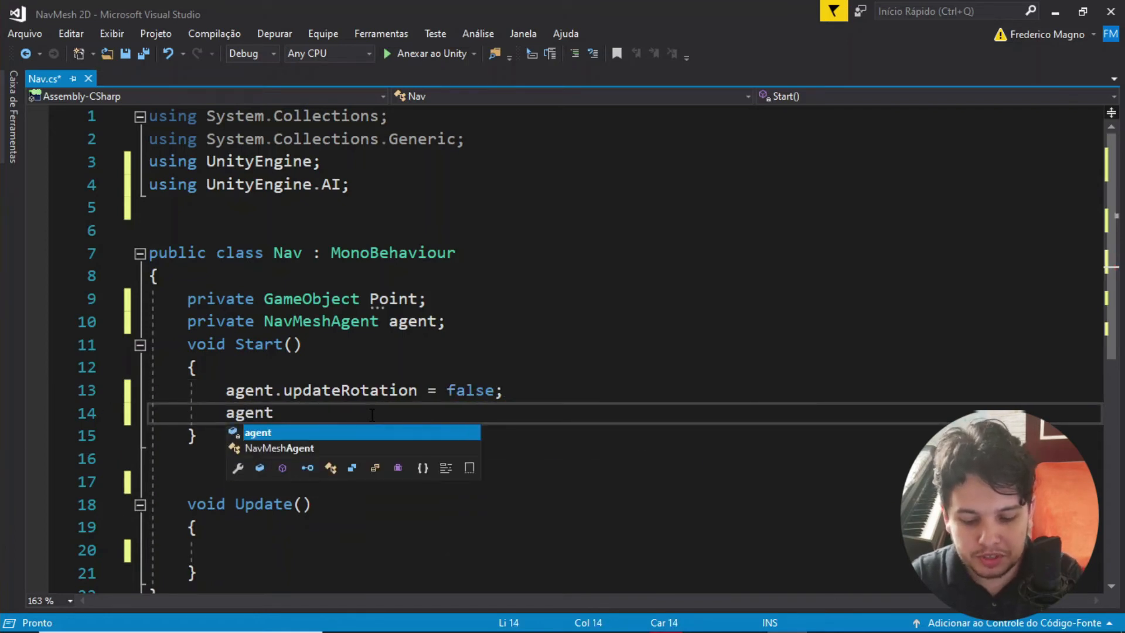
pyautogui.write('.up')
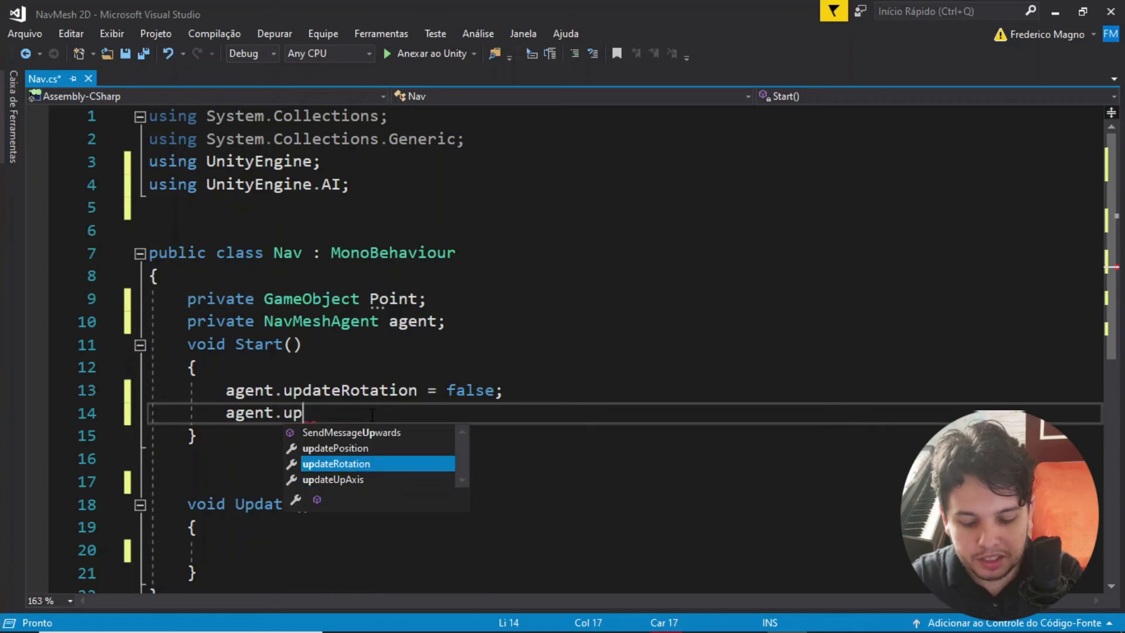
pyautogui.press('Down')
pyautogui.press('Tab')
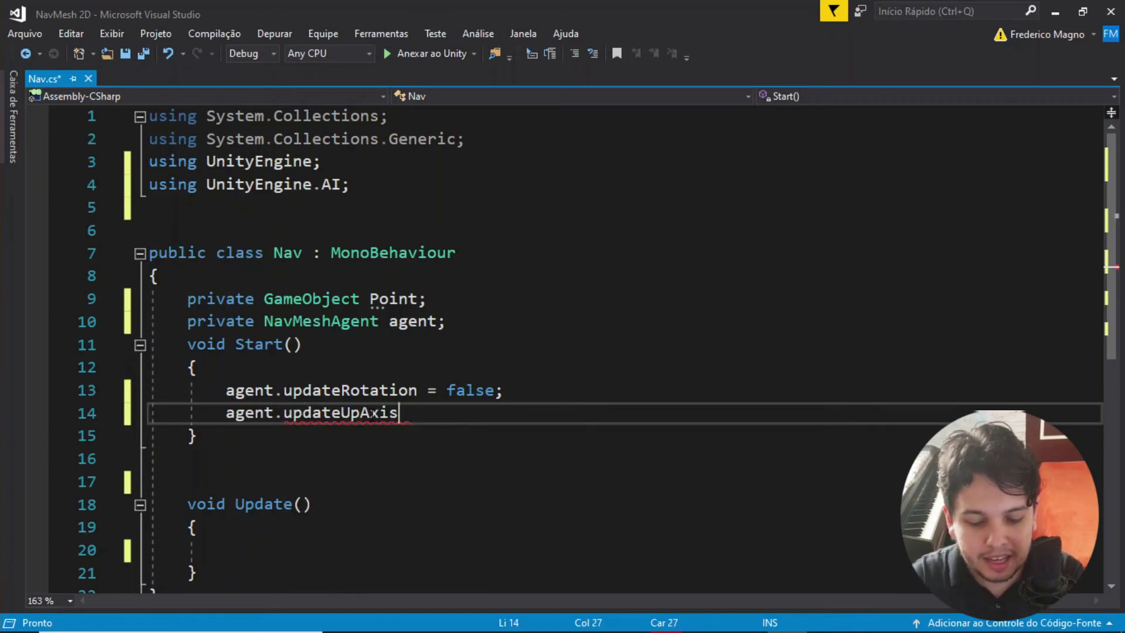
pyautogui.doubleClick(372, 414)
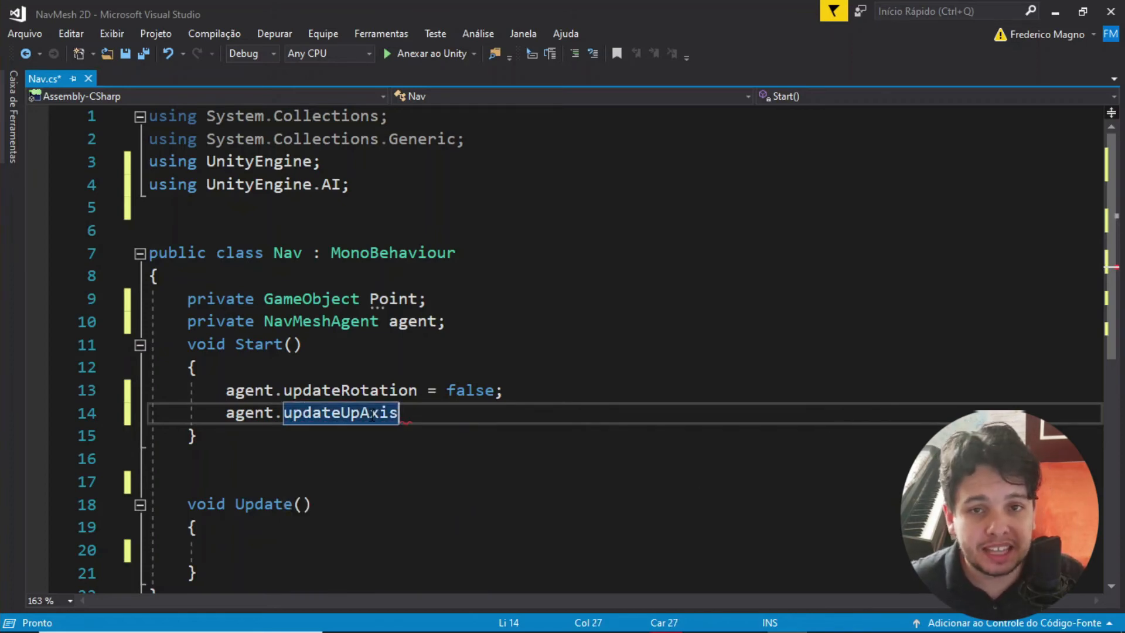
pyautogui.press('End')
pyautogui.write('-')
pyautogui.press('BackSpace')
pyautogui.write('= false;')
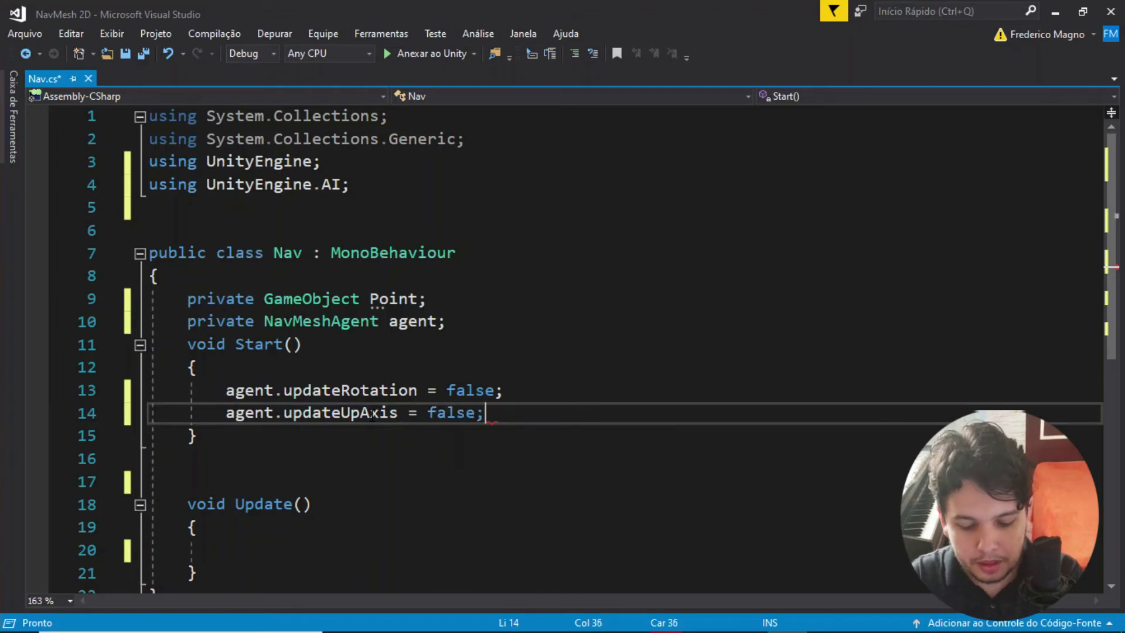
# Step: Add the statement agent = GetComponent<NavMeshAgent>(); below the updateUpAxis line in Start
pyautogui.press('Return')
pyautogui.write('agent')
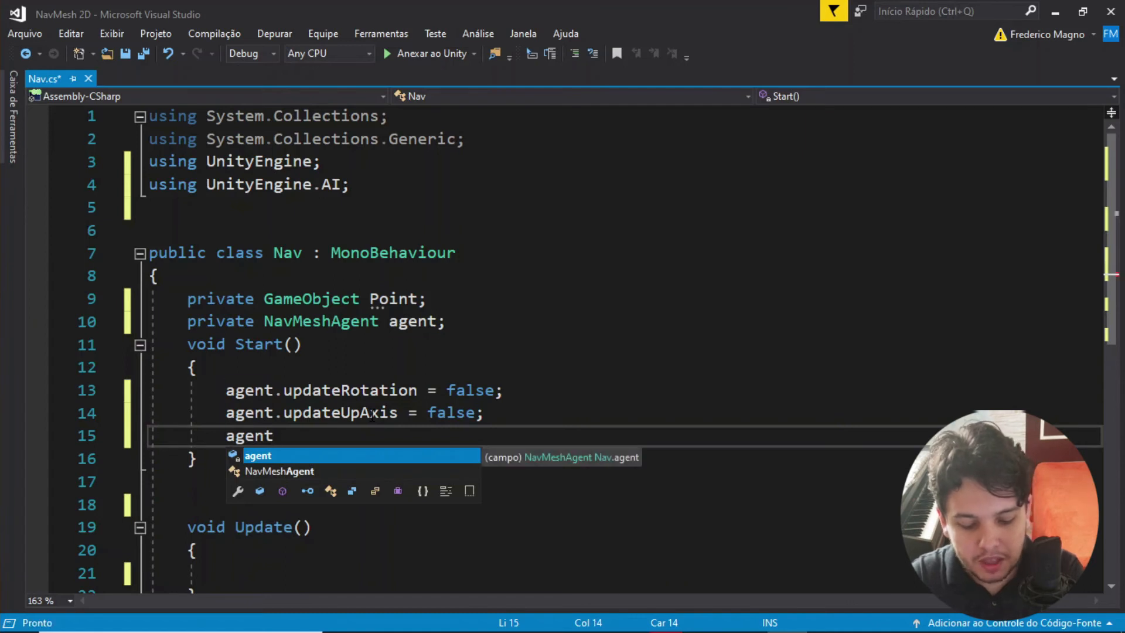
pyautogui.write('=get')
pyautogui.press('Tab')
pyautogui.write('<')
pyautogui.write('nav>')
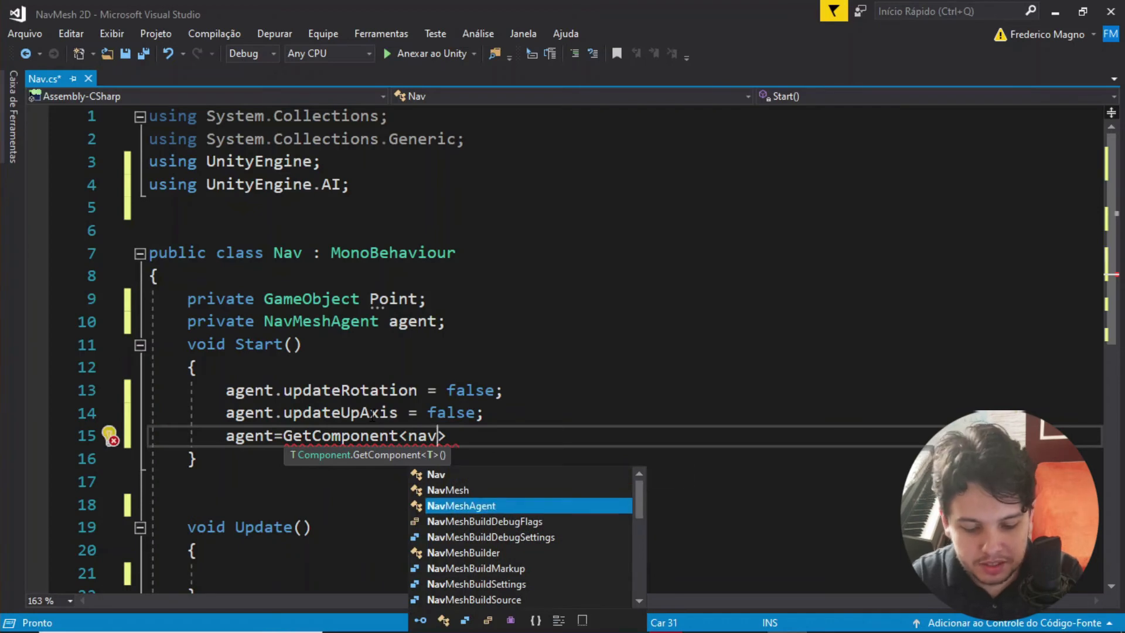
pyautogui.press('Tab')
pyautogui.write('>()')
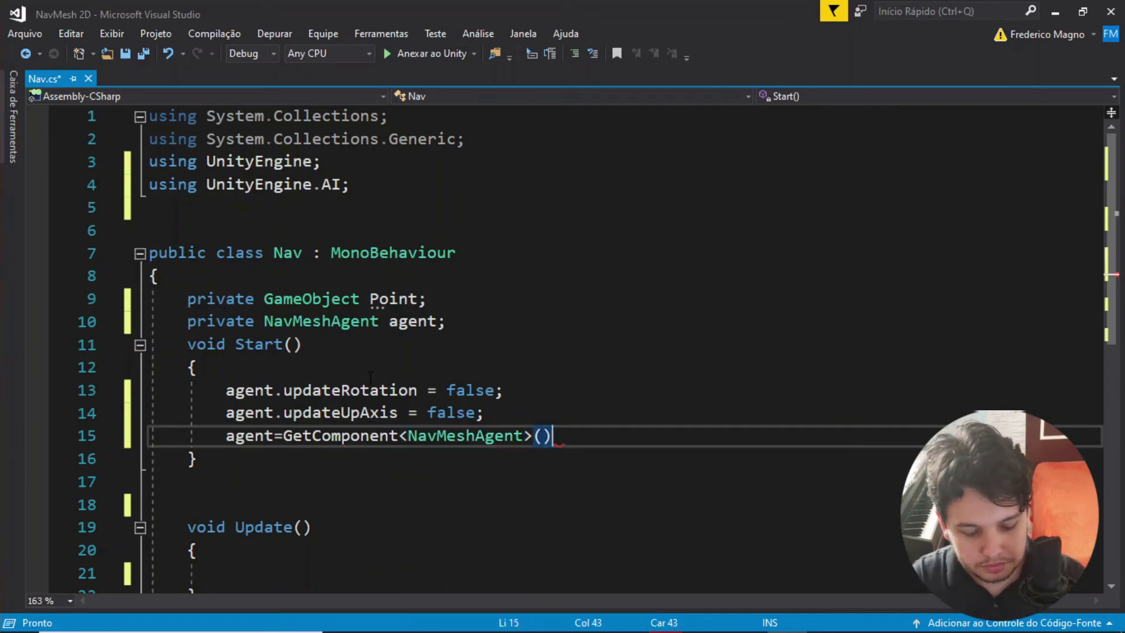
pyautogui.write(';')
# Step: Move the agent = GetComponent<NavMeshAgent>(); line to the beginning of Start, above the updateRotation line
pyautogui.moveTo(218, 440); pyautogui.dragTo(611, 439)
pyautogui.moveTo(227, 390); pyautogui.dragTo(510, 413)
pyautogui.click(602, 445)
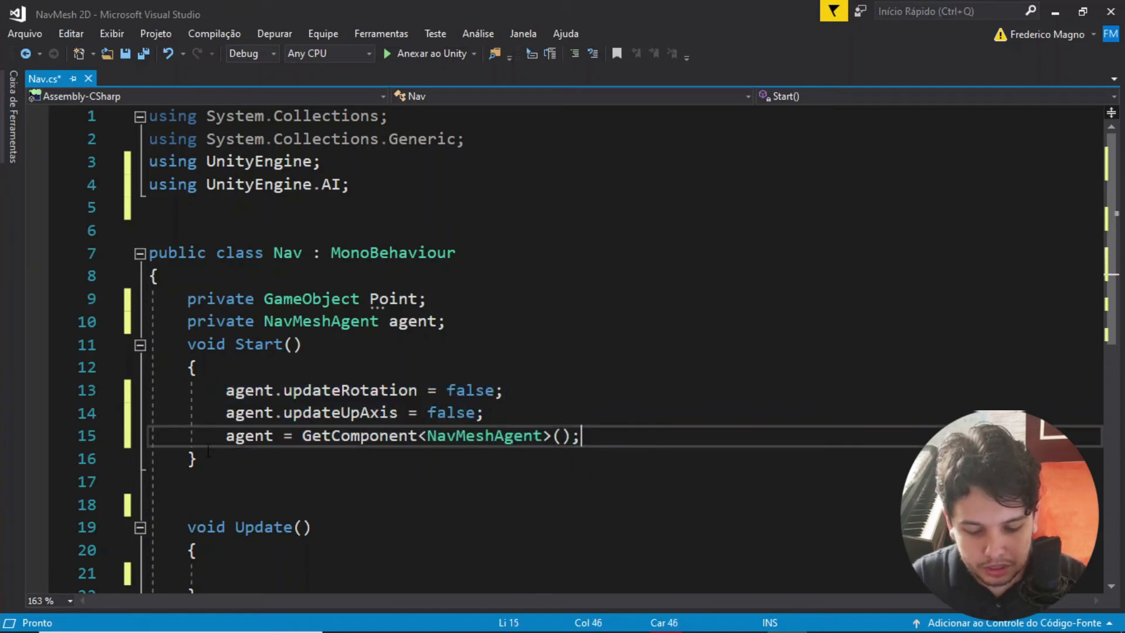
pyautogui.moveTo(218, 439); pyautogui.dragTo(595, 438)
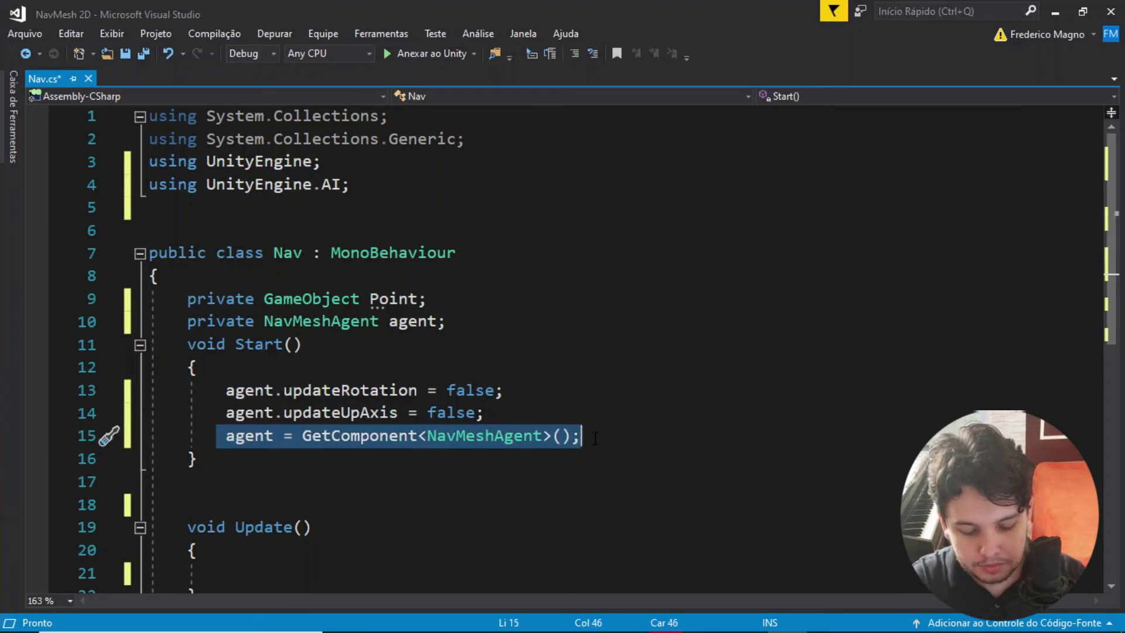
pyautogui.hotkey('ctrl', 'x')
pyautogui.click(228, 389)
pyautogui.press('Return')
pyautogui.press('Up')
pyautogui.hotkey('ctrl', 'v')
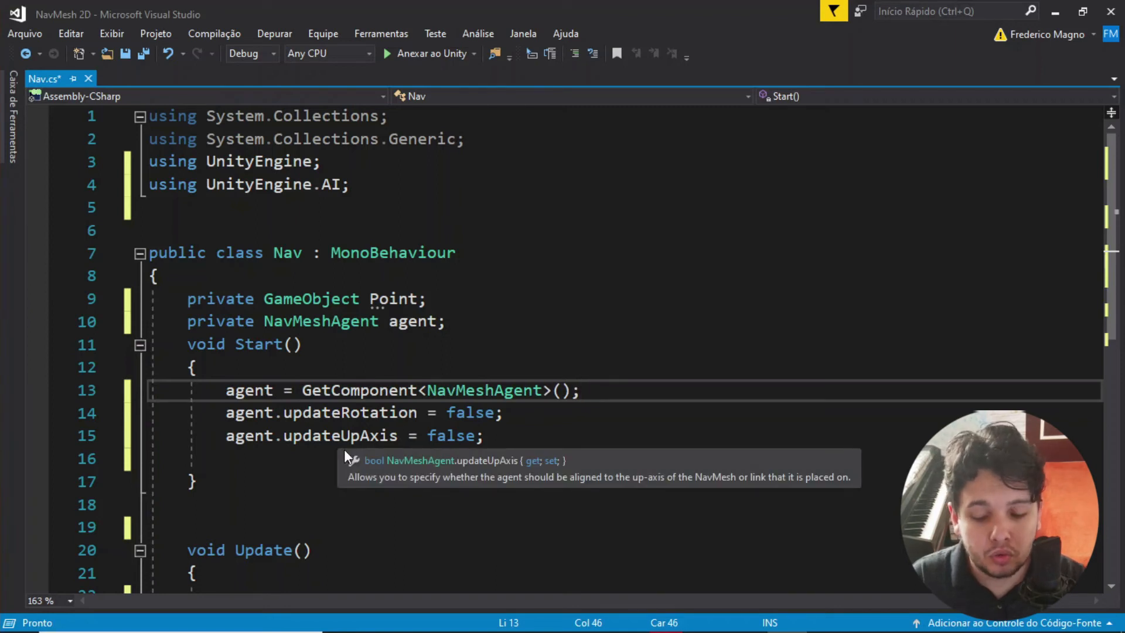
# Step: Assign the scene object to the Point field with Point = GameObject.Find("Point"); below the updateUpAxis line in Start
pyautogui.click(512, 438)
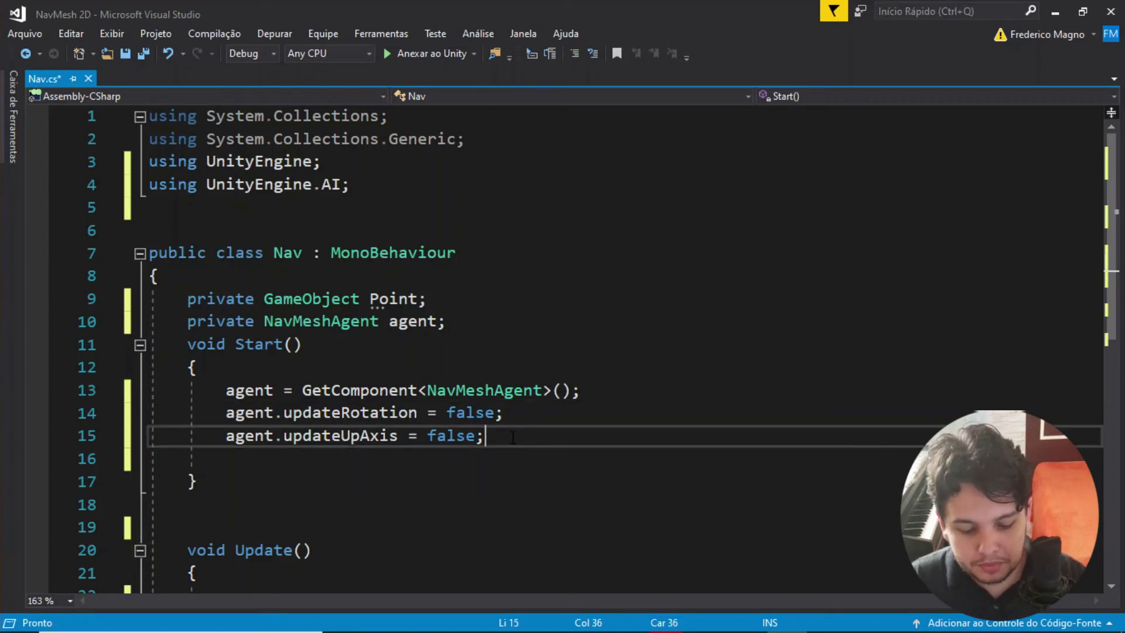
pyautogui.press('Return')
pyautogui.moveTo(177, 305); pyautogui.dragTo(470, 294)
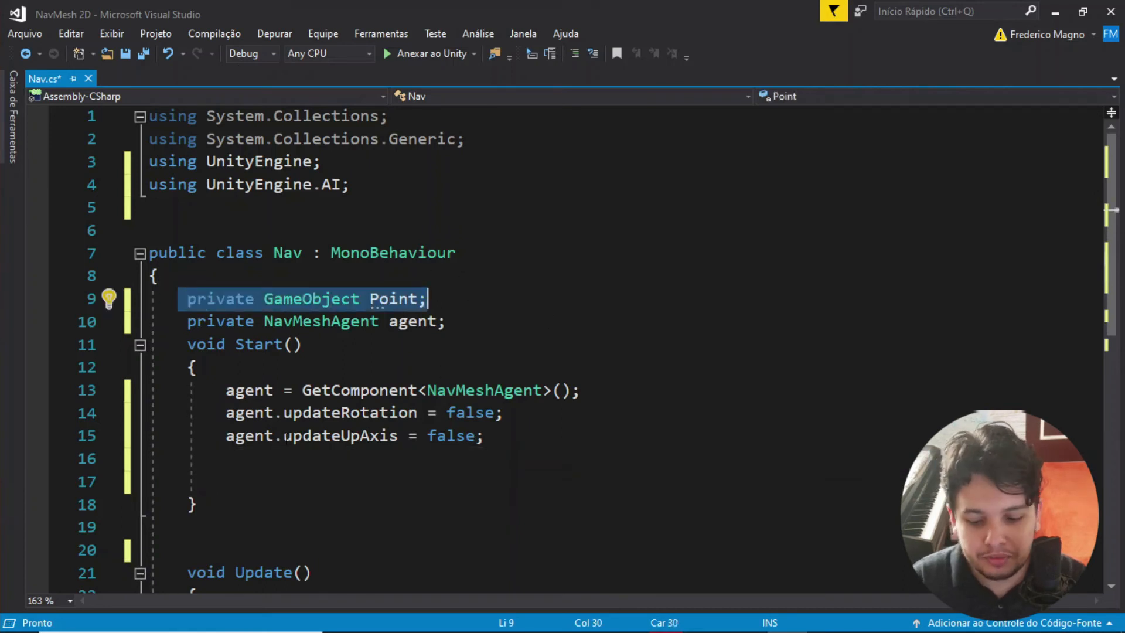
pyautogui.click(268, 456)
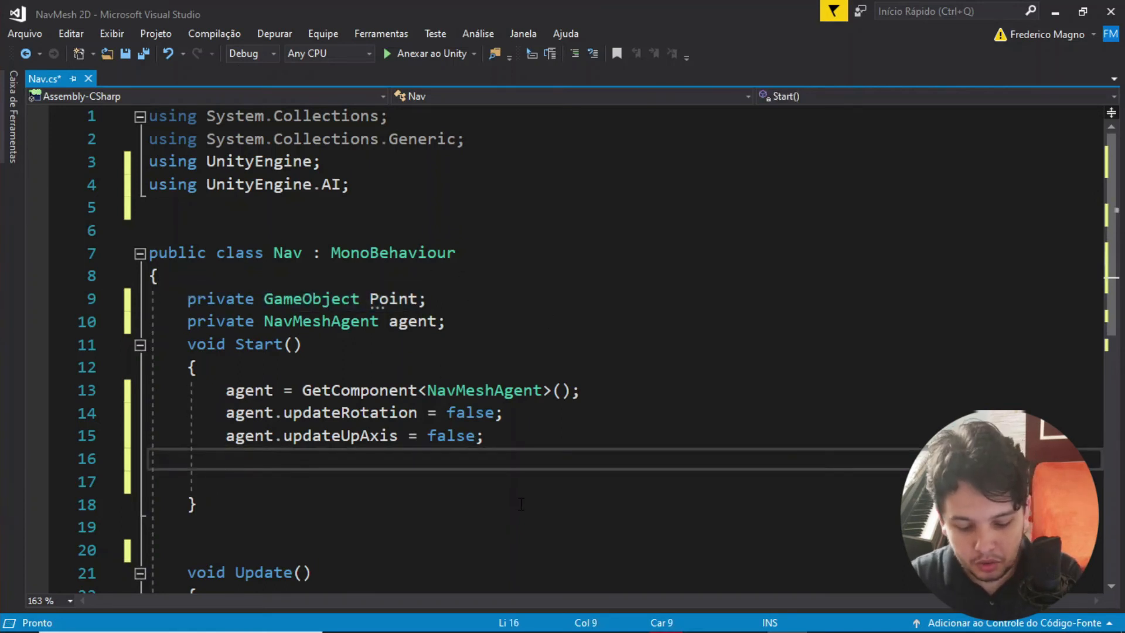
pyautogui.write('Point=game')
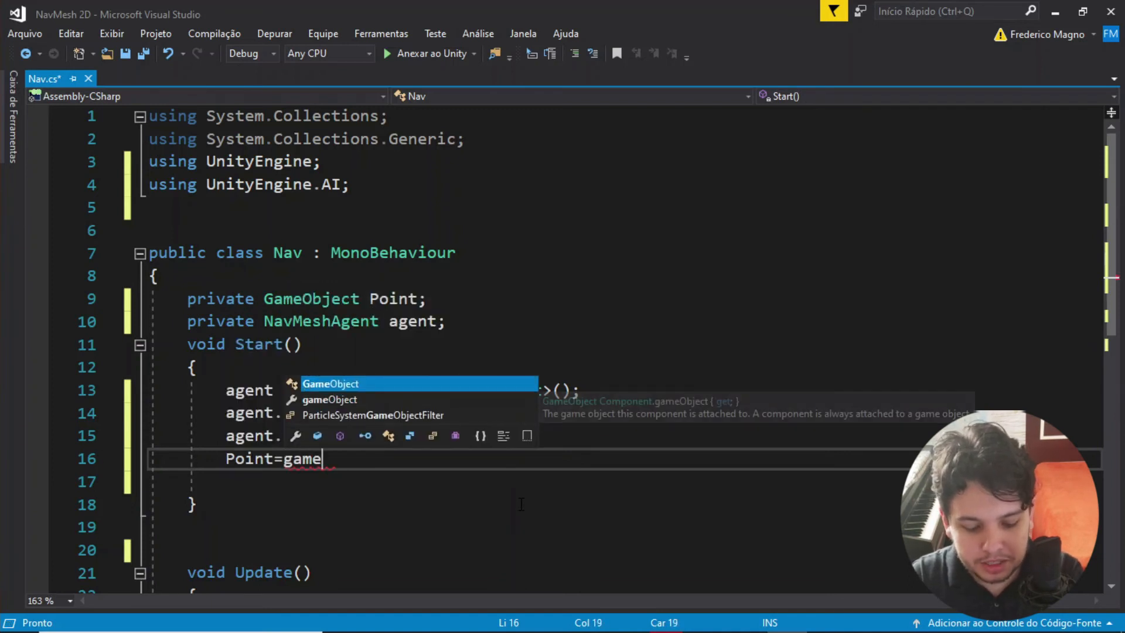
pyautogui.press('Tab')
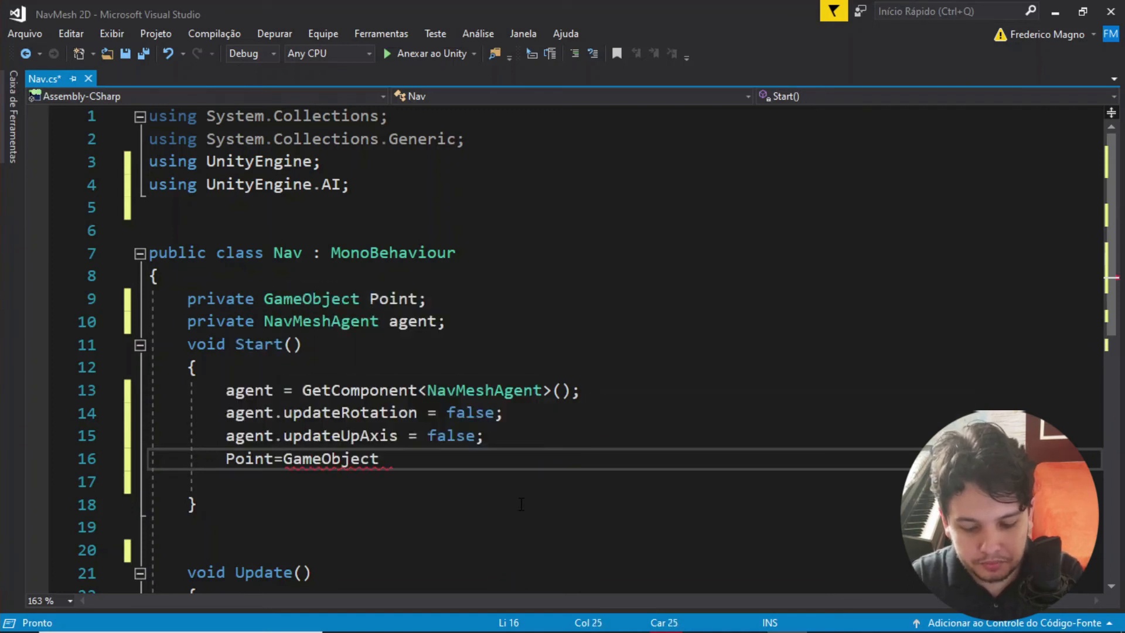
pyautogui.write('.fi')
pyautogui.press('Tab')
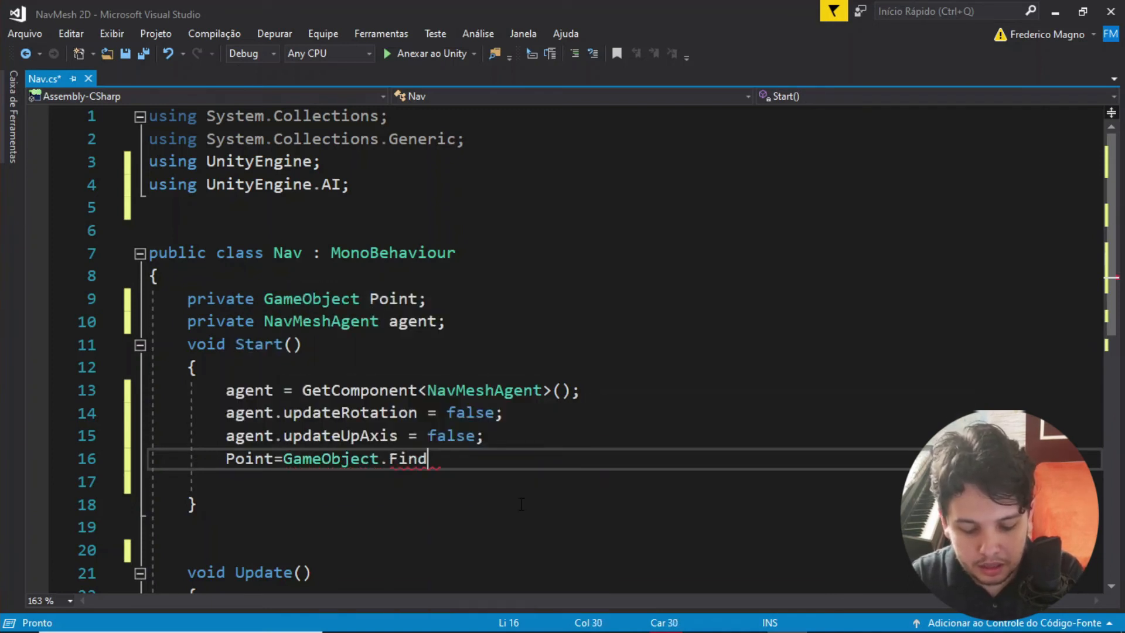
pyautogui.write('("Point")')
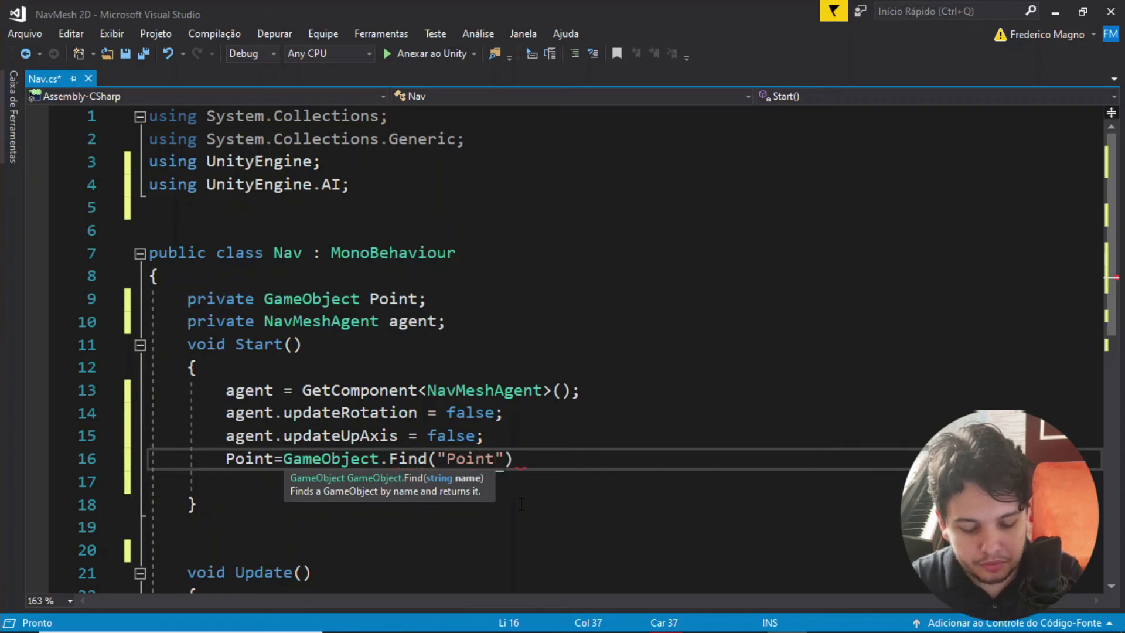
pyautogui.write(';')
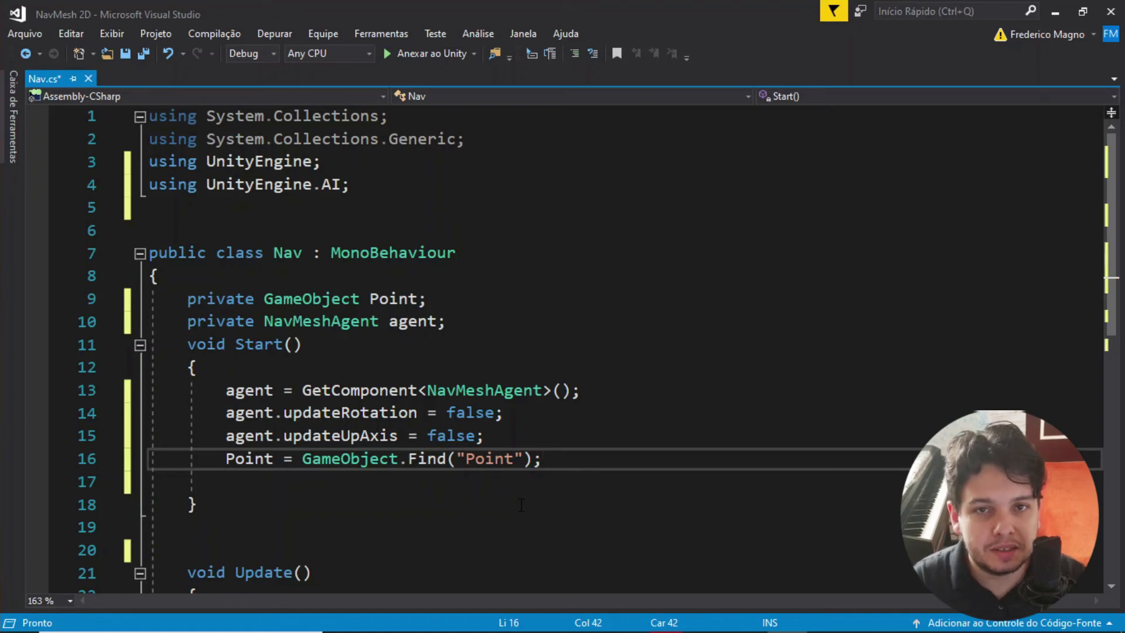
# Step: Add the statement agent.SetDestination(Point.transform.position); inside the Update method
pyautogui.scroll(-3, 521, 505)
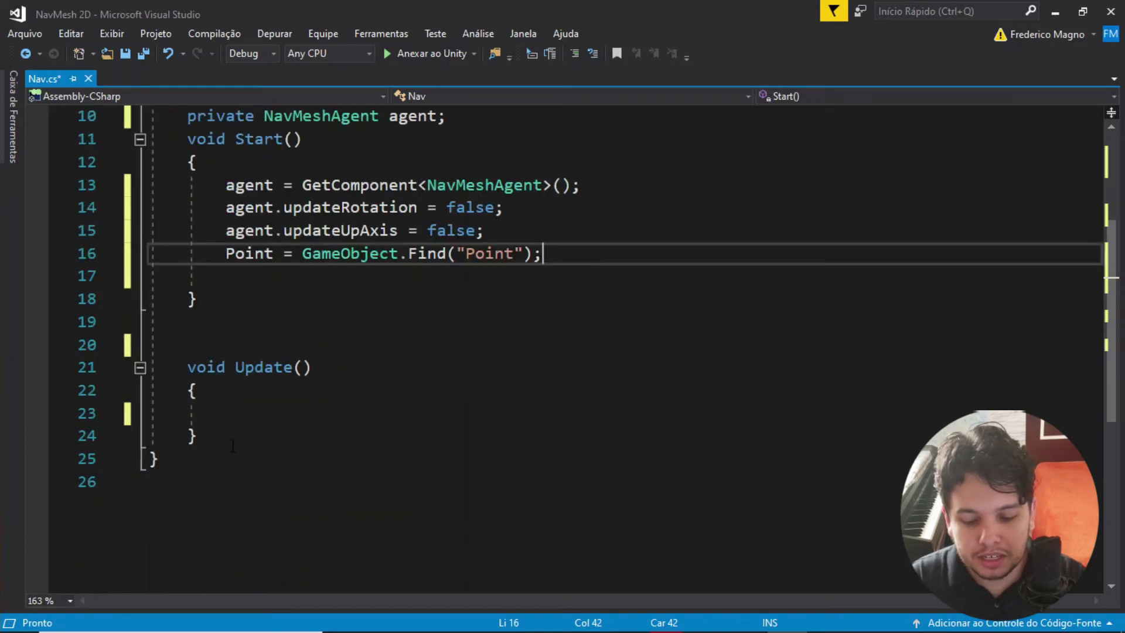
pyautogui.click(491, 429)
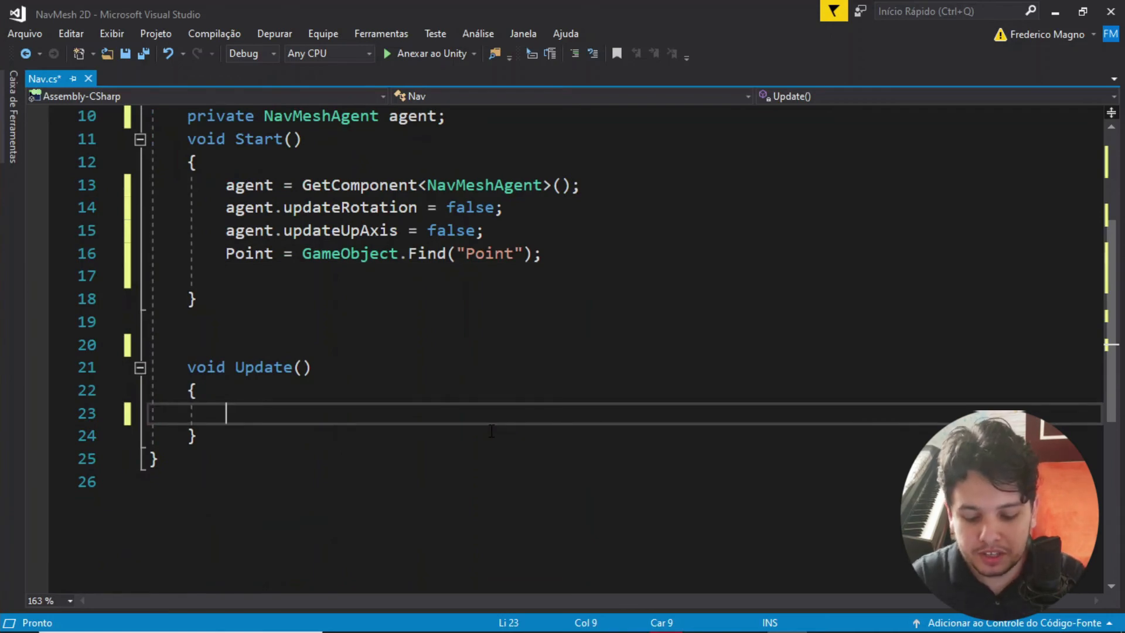
pyautogui.write('agent.se')
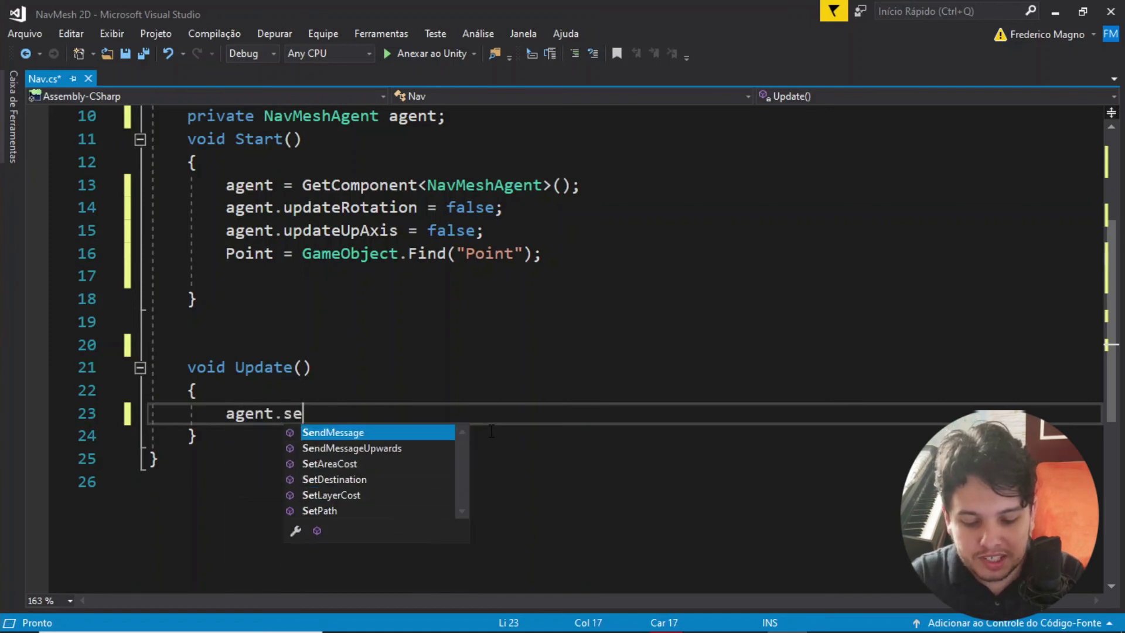
pyautogui.press('Down')
pyautogui.press('Down')
pyautogui.press('Down')
pyautogui.press('Tab')
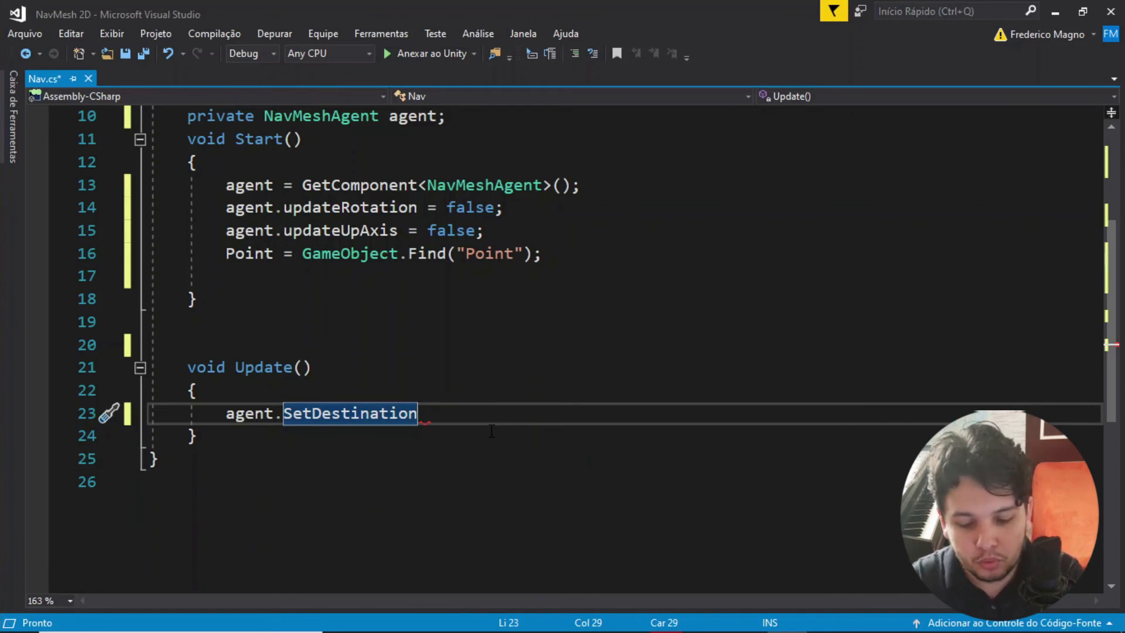
pyautogui.write('(')
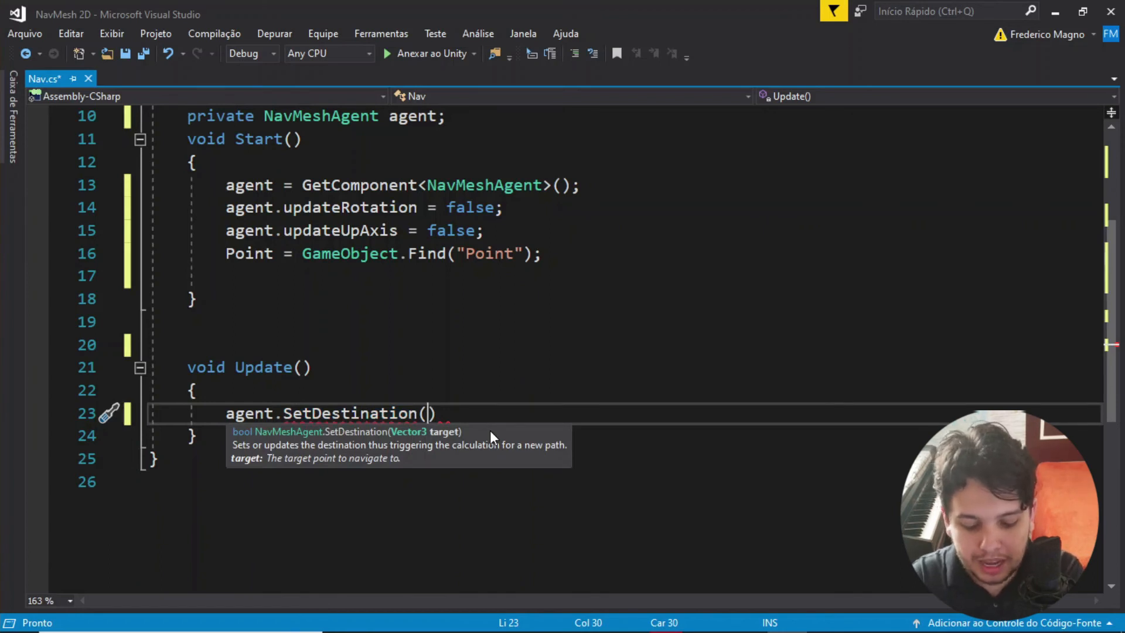
pyautogui.write('Point')
pyautogui.press('Tab')
pyautogui.write('.tra')
pyautogui.press('Tab')
pyautogui.write('.po')
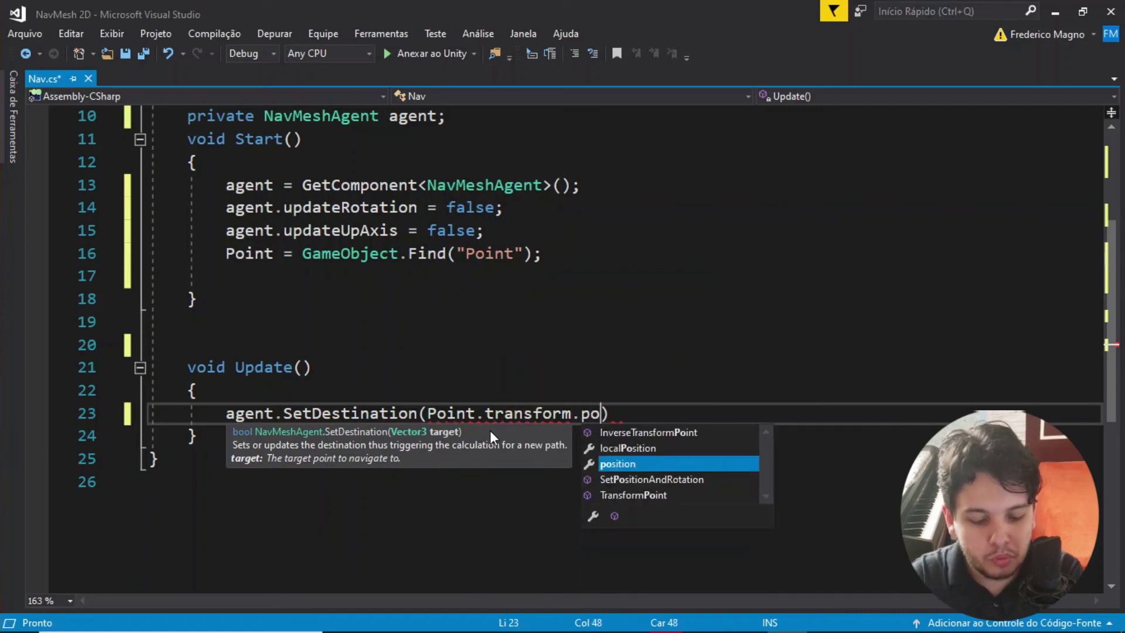
pyautogui.press('Tab')
pyautogui.write(');')
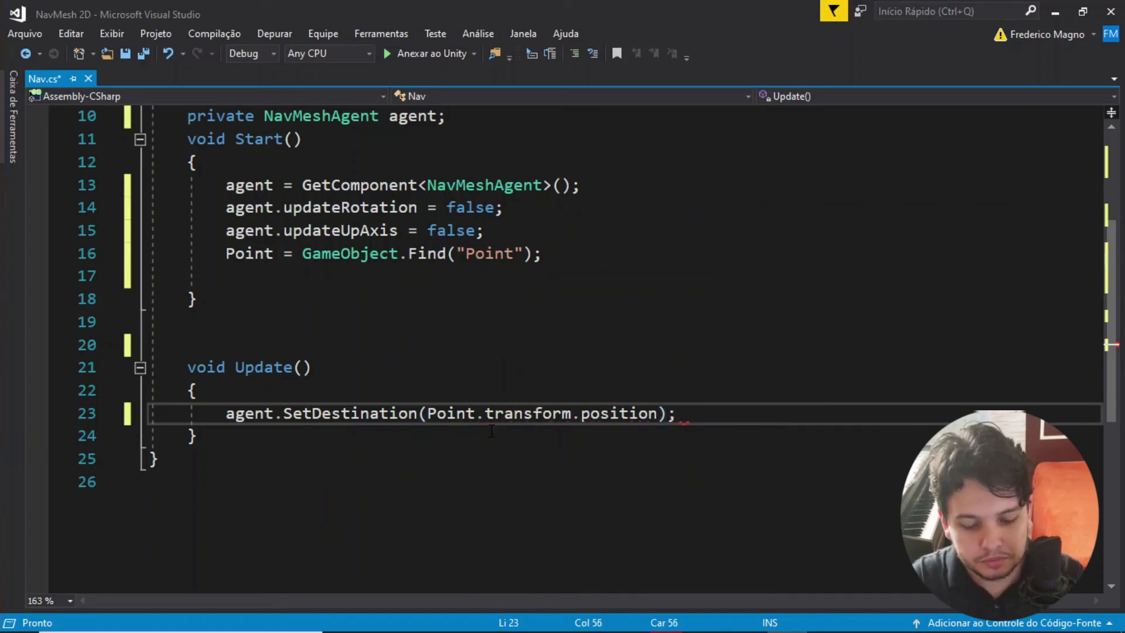
# Step: Review the finished Start and Update code and save the Nav.cs script
pyautogui.scroll(2, 467, 173)
pyautogui.moveTo(469, 328)
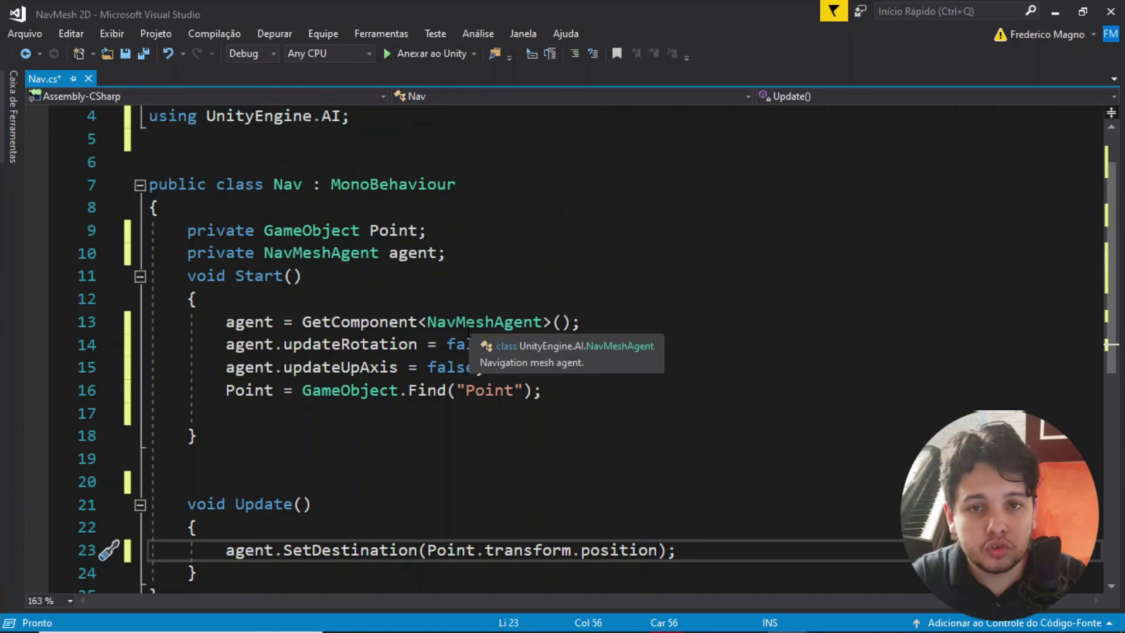
pyautogui.scroll(-1, 626, 316)
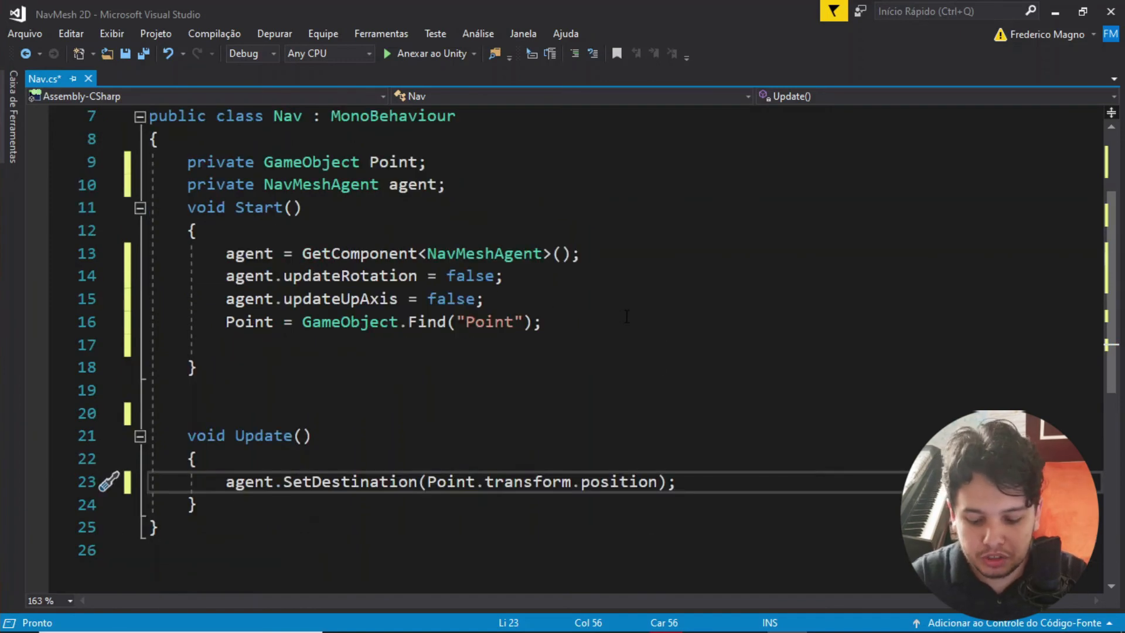
pyautogui.hotkey('ctrl', 's')
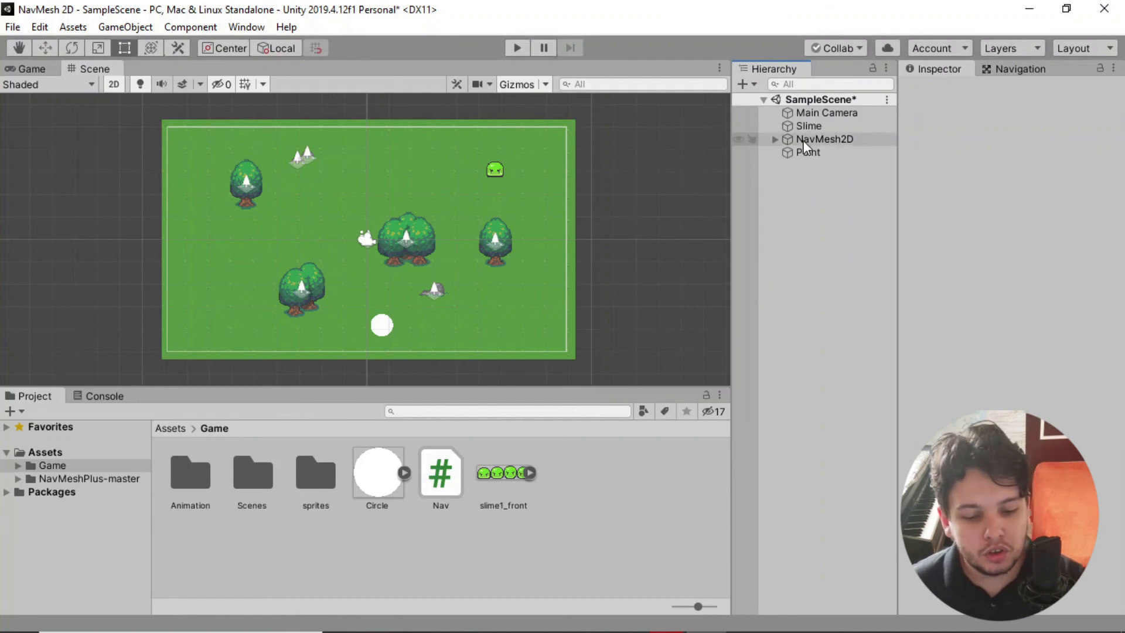
# Step: Add a Nav Mesh Agent component and the Nav script to the Slime object
pyautogui.click(807, 126)
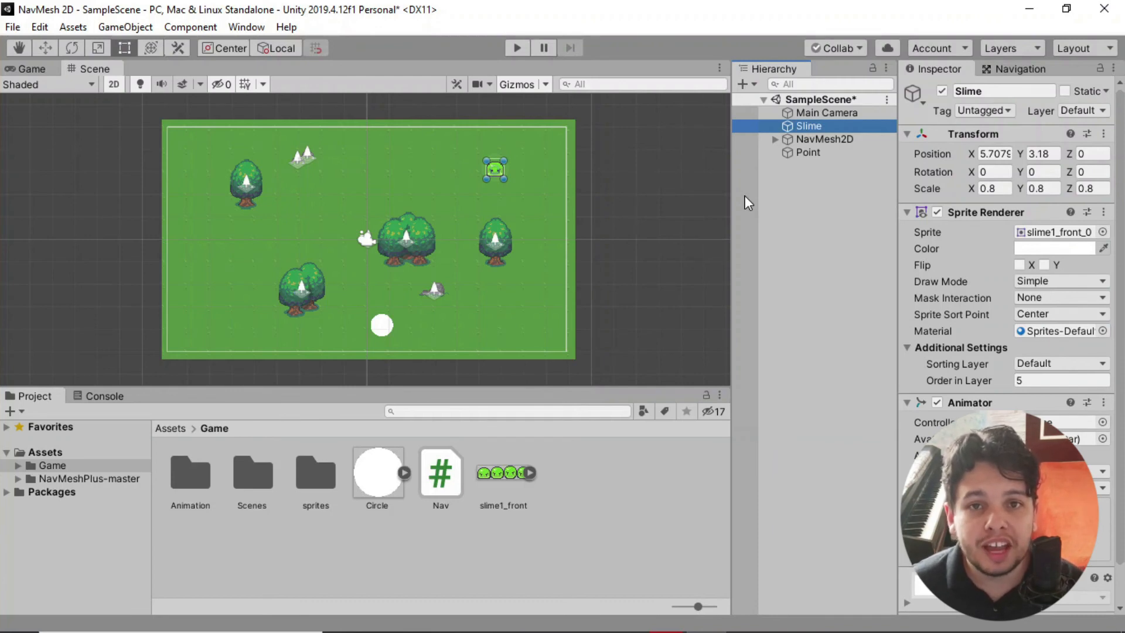
pyautogui.scroll(-2, 989, 592)
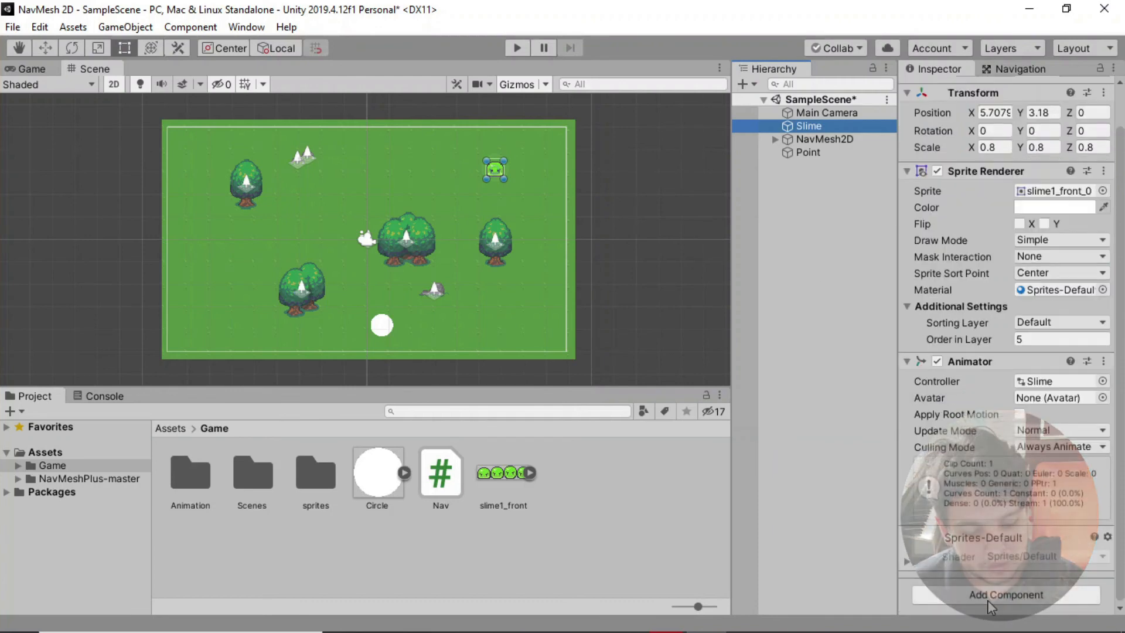
pyautogui.click(989, 592)
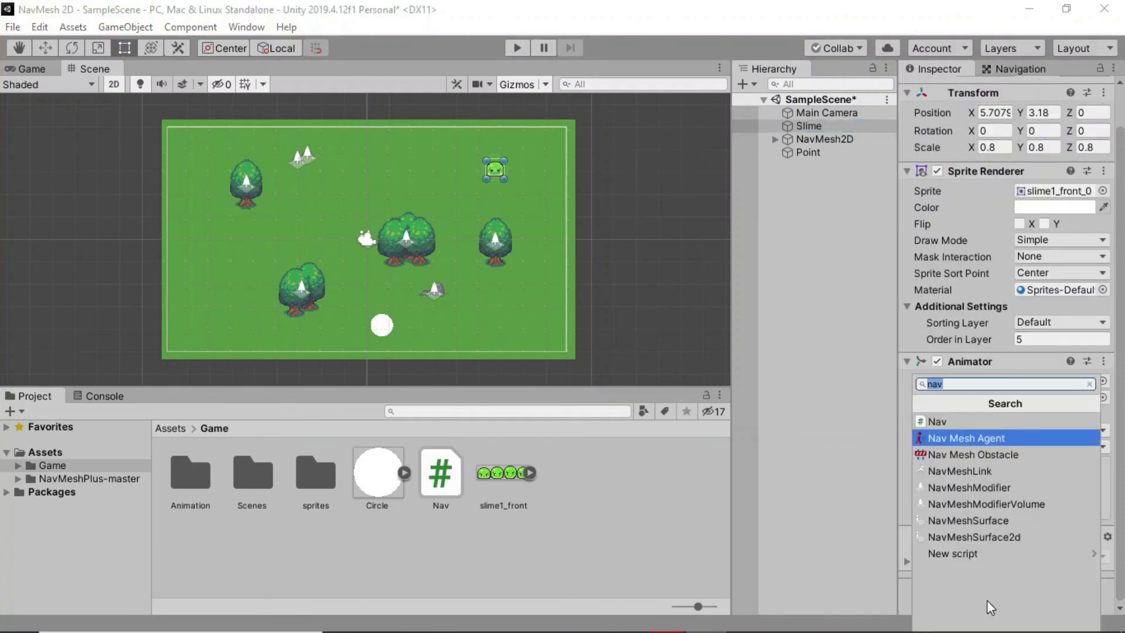
pyautogui.click(970, 438)
pyautogui.scroll(-10, 968, 334)
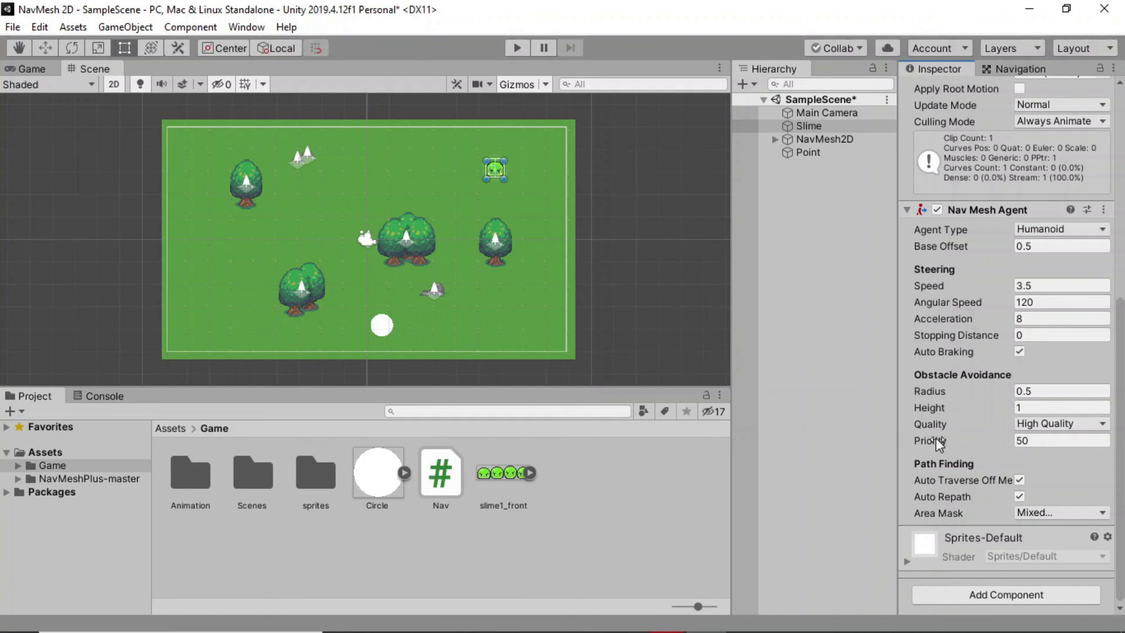
pyautogui.moveTo(427, 494); pyautogui.dragTo(975, 580)
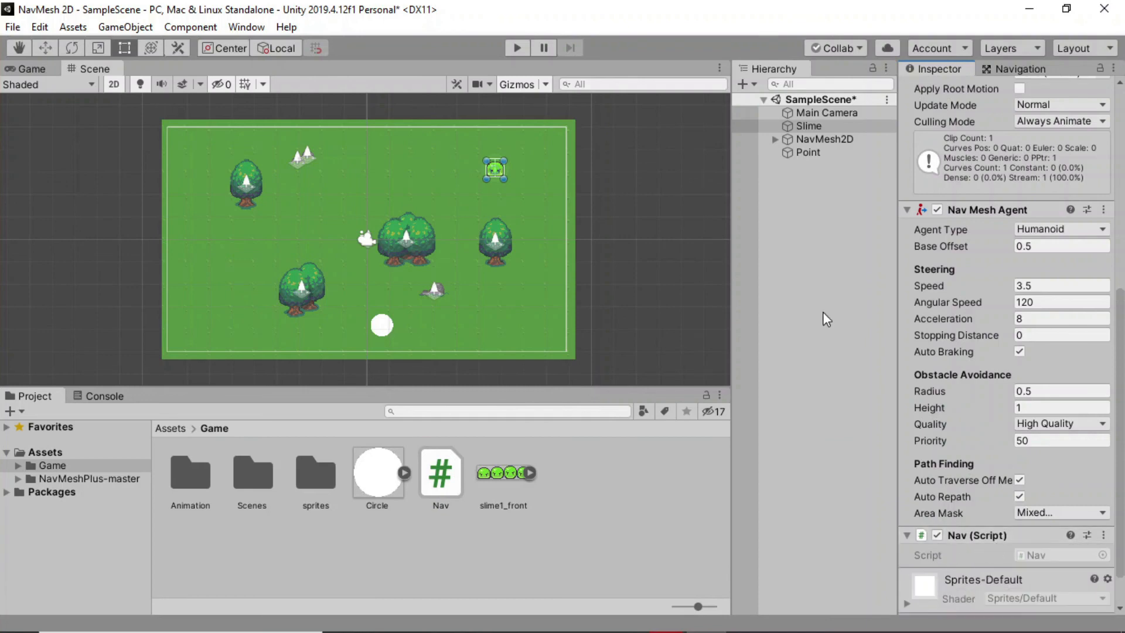
# Step: Select the Point object and run the game to check the slime's movement towards it, then stop playback
pyautogui.click(815, 153)
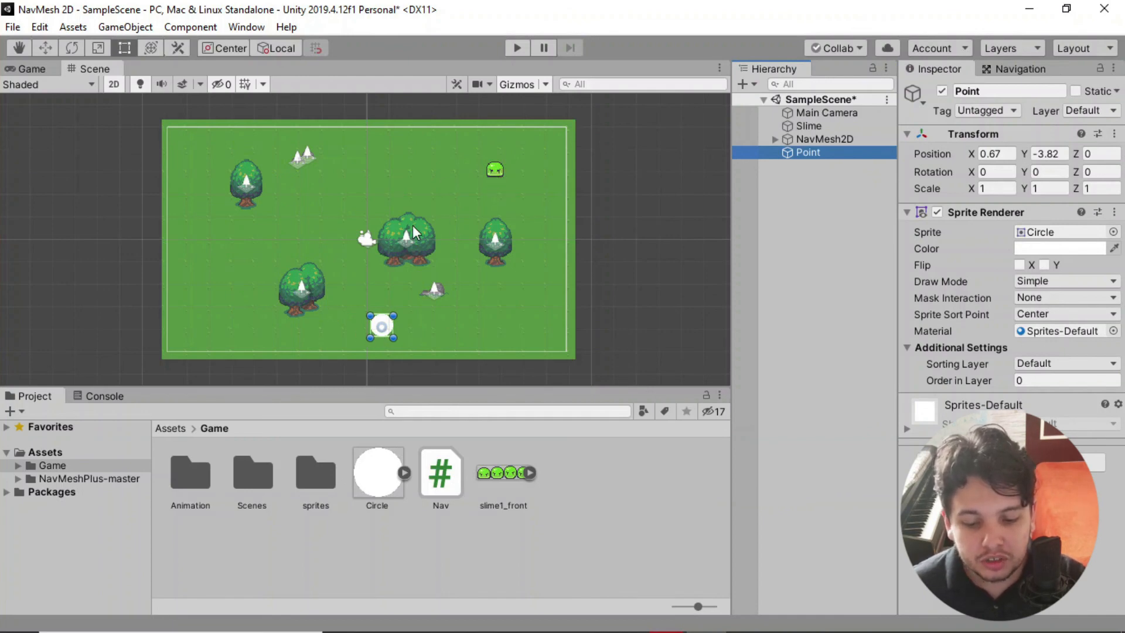
pyautogui.click(516, 48)
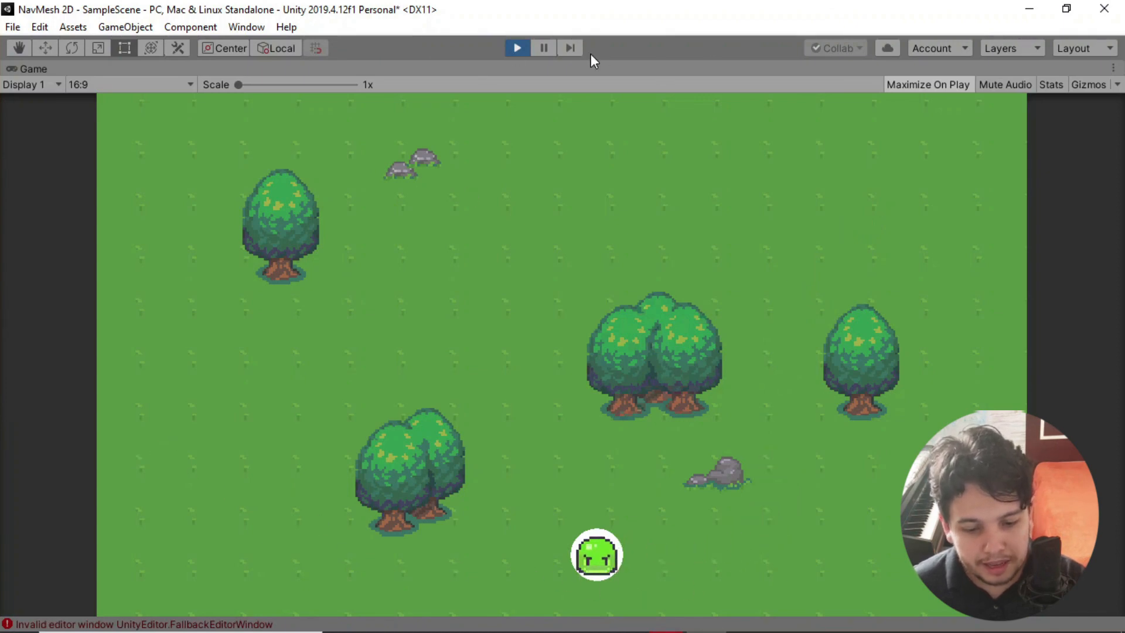
pyautogui.click(518, 47)
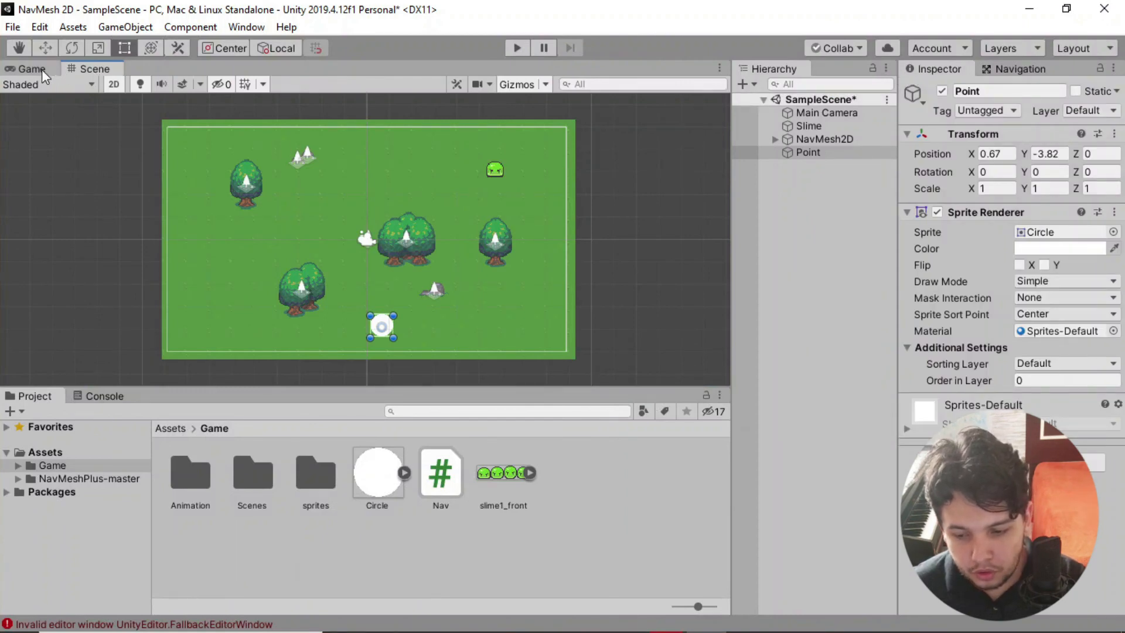
# Step: Dock the Game view beside the Scene view and widen it so both are visible together
pyautogui.moveTo(34, 67); pyautogui.dragTo(603, 237)
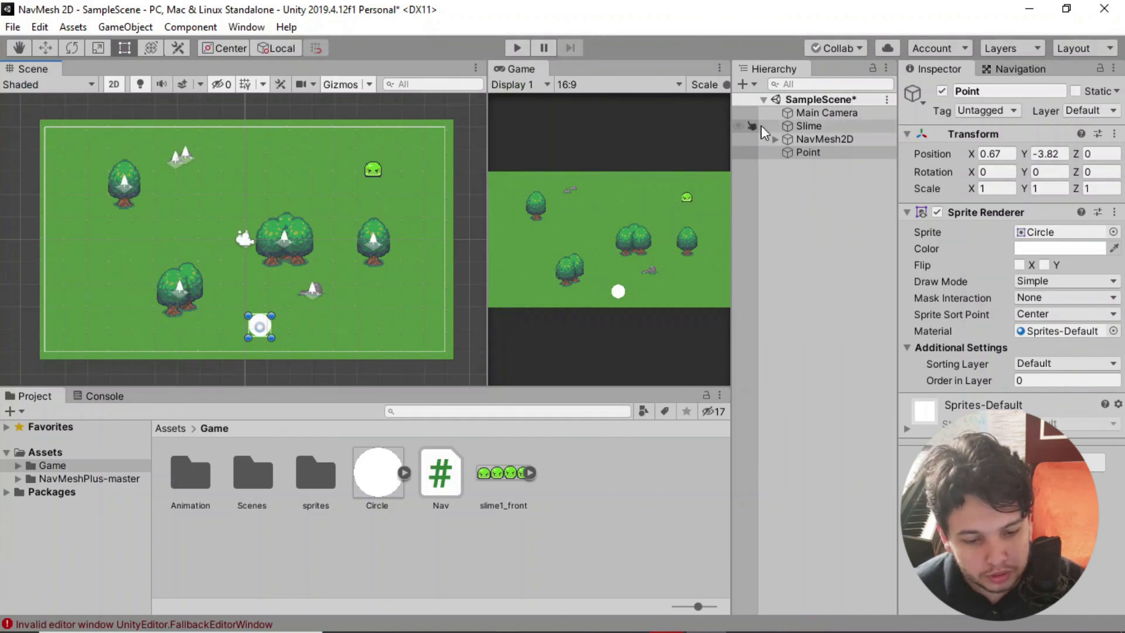
pyautogui.moveTo(487, 113); pyautogui.dragTo(446, 118)
pyautogui.click(631, 86)
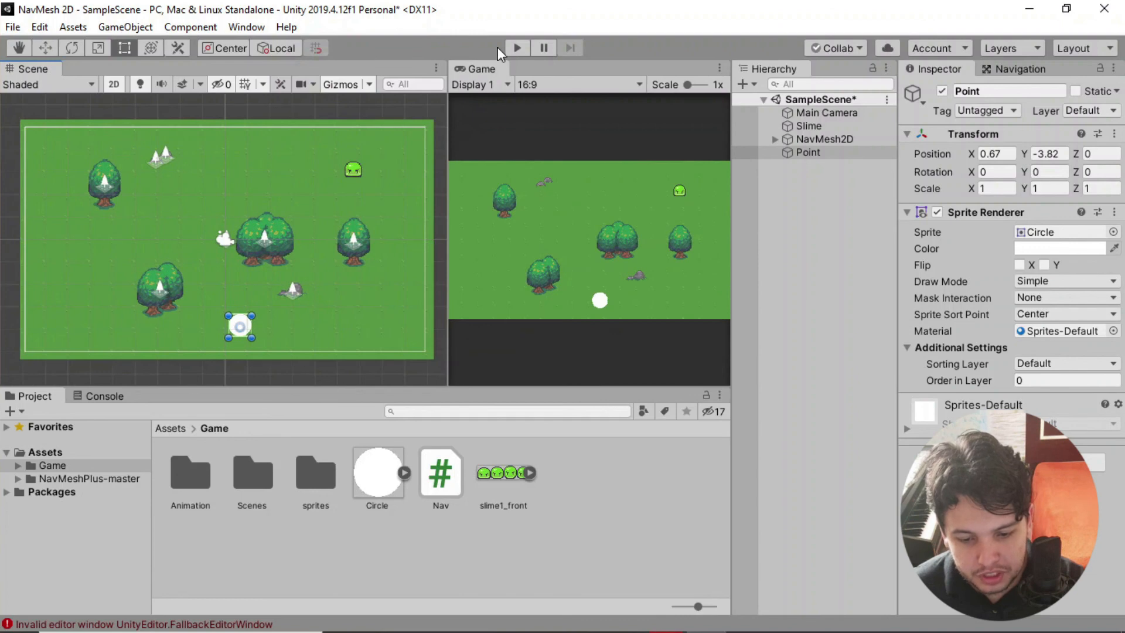
# Step: Run the game and move Point around the obstacles, ending at about X 4.28, Y 2.6, to test the slime's pathfinding
pyautogui.click(516, 48)
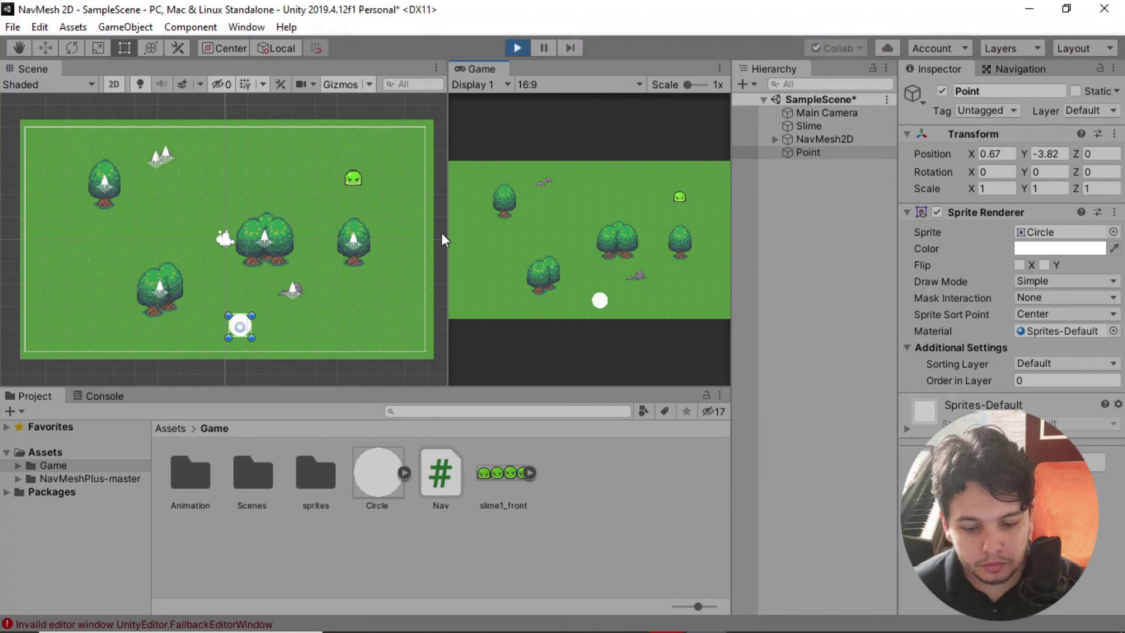
pyautogui.click(46, 48)
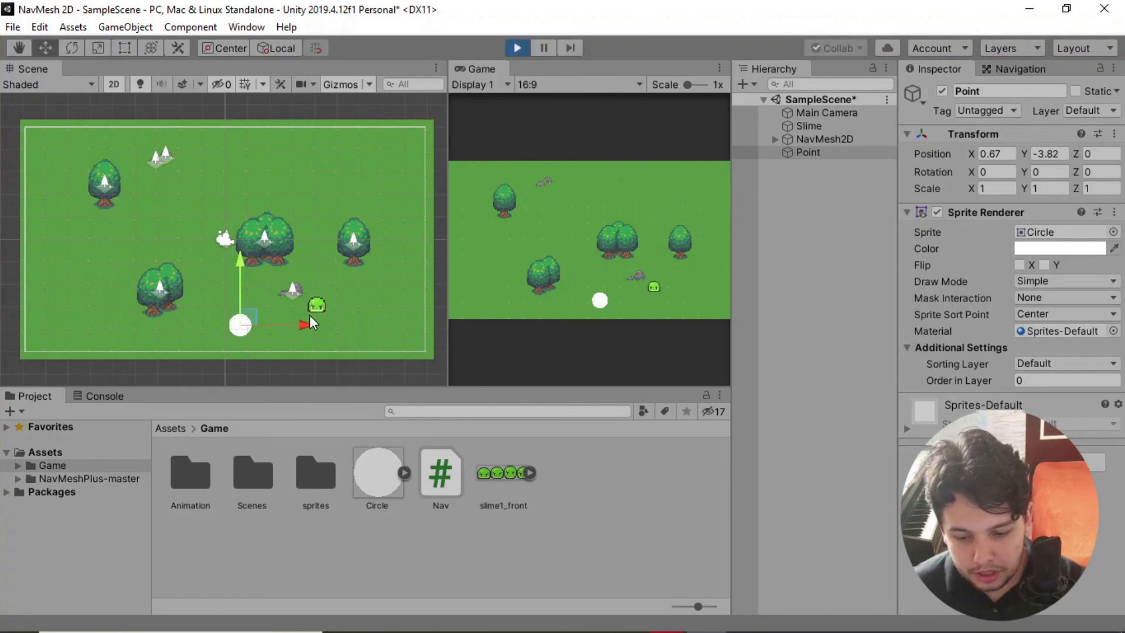
pyautogui.moveTo(248, 326); pyautogui.dragTo(329, 183)
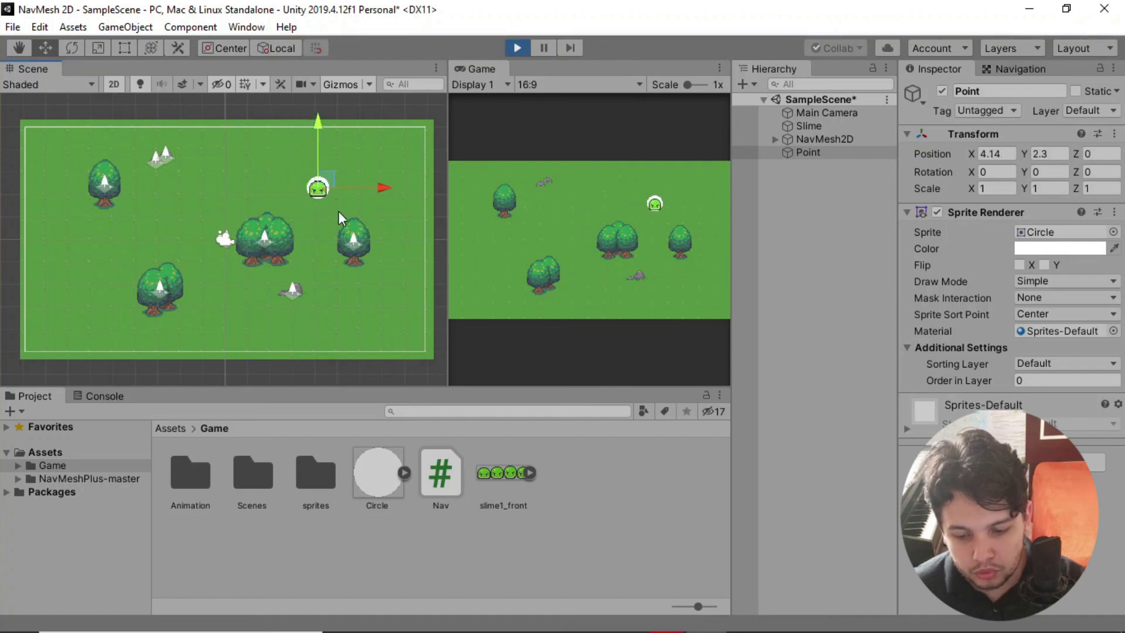
pyautogui.moveTo(326, 180); pyautogui.dragTo(72, 145)
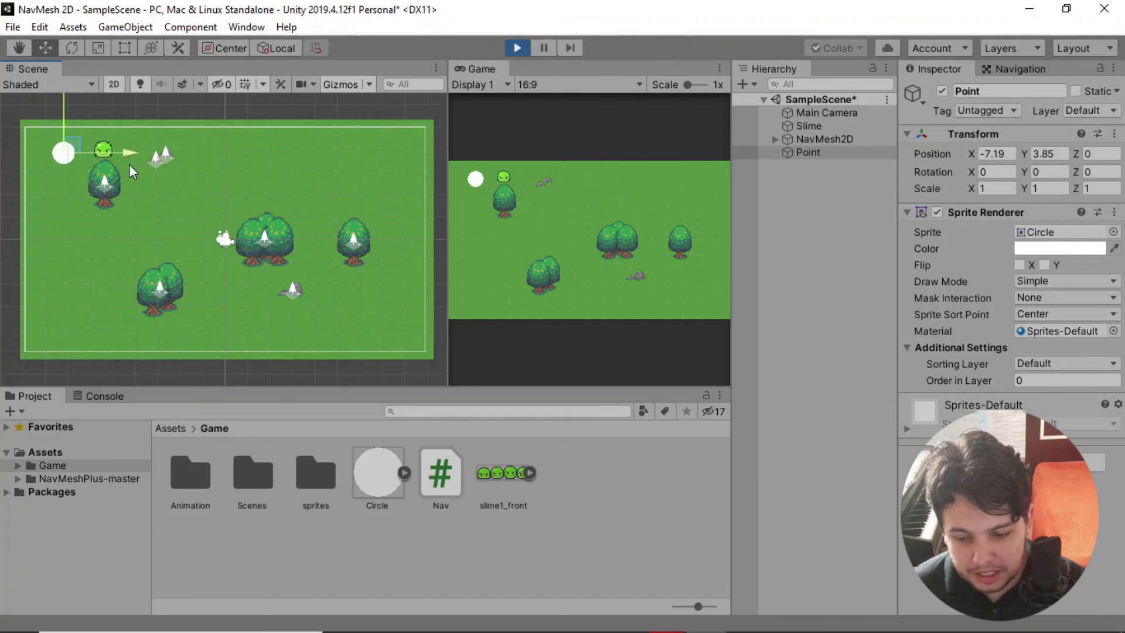
pyautogui.moveTo(72, 144); pyautogui.dragTo(157, 200)
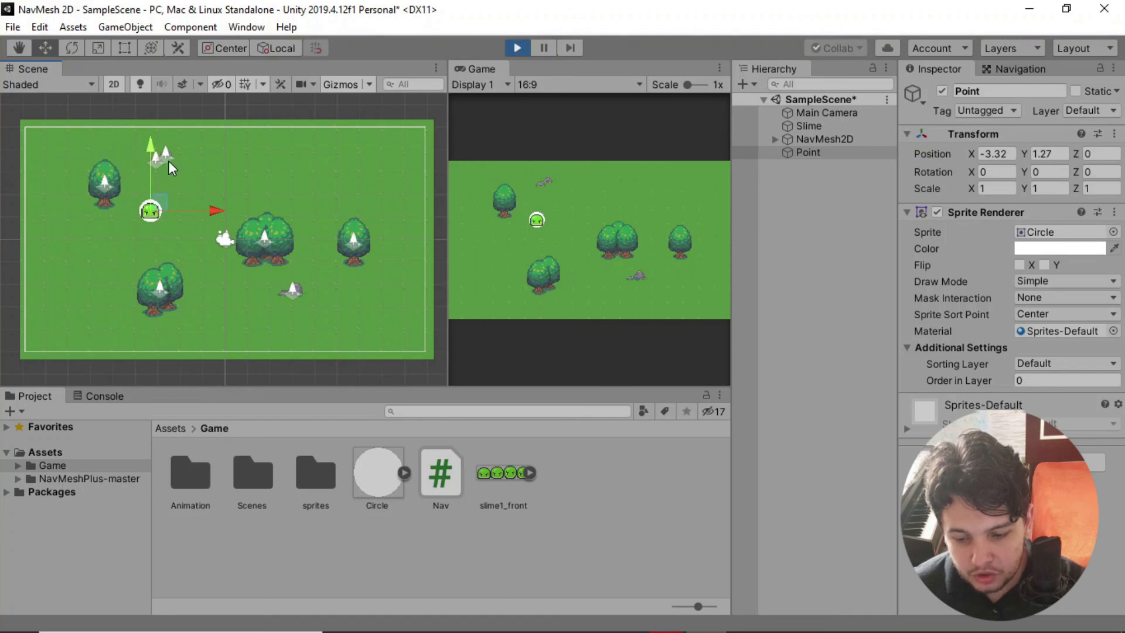
pyautogui.moveTo(159, 201); pyautogui.dragTo(175, 328)
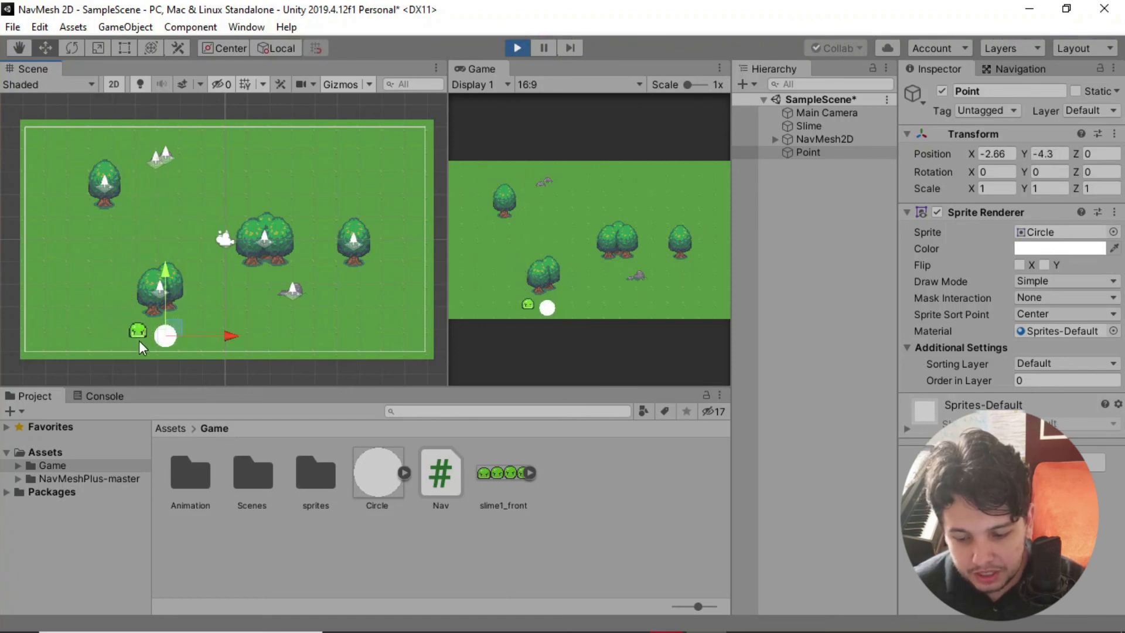
pyautogui.moveTo(173, 329); pyautogui.dragTo(328, 174)
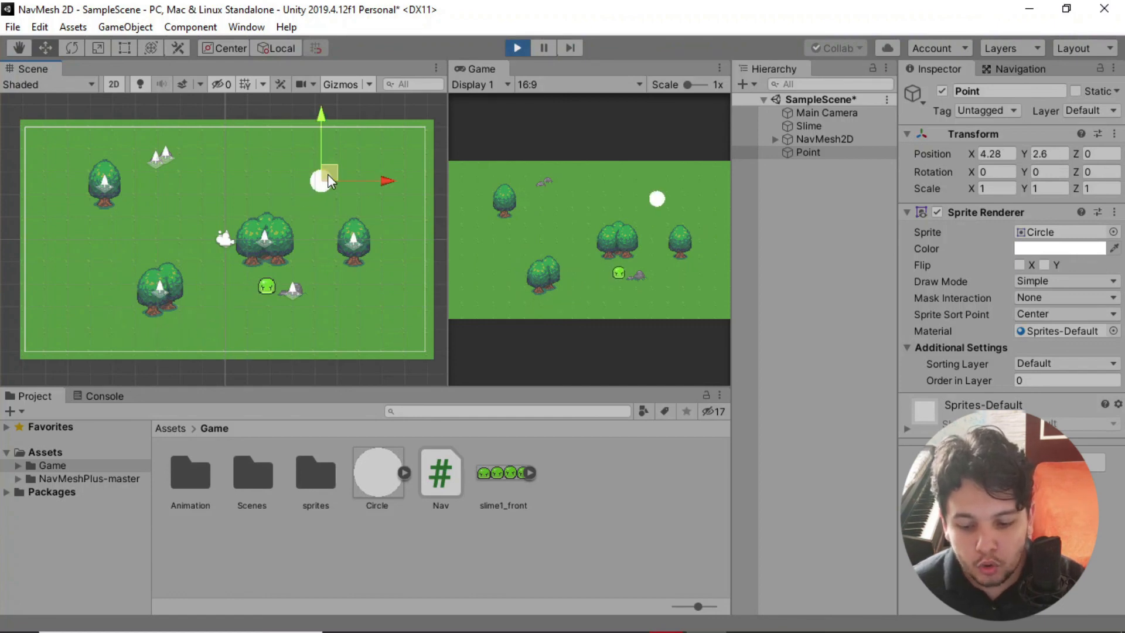